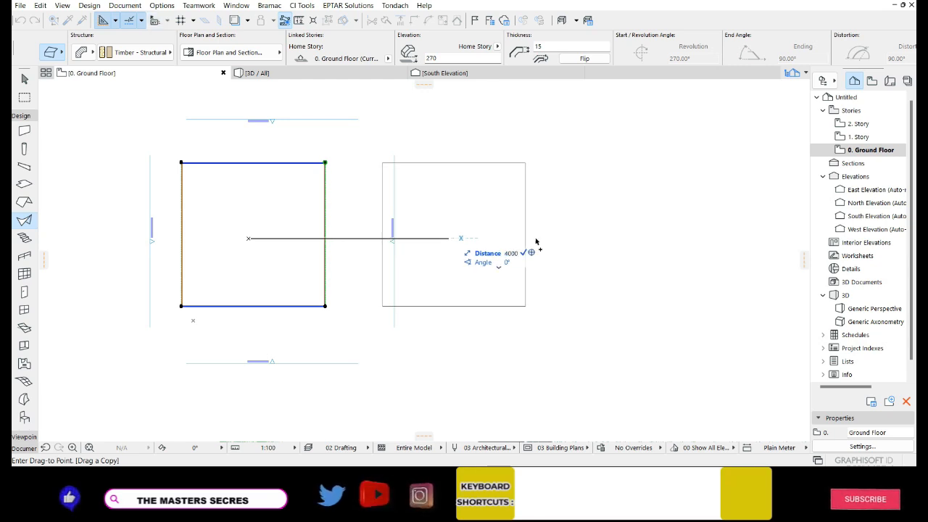
# Step: Place the copy of the square shell at a distance of 4000 and an angle of 0°
pyautogui.press('Return')
pyautogui.scroll(6, 480, 311)
pyautogui.scroll(1, 478, 310)
pyautogui.rightClick(478, 308)
pyautogui.click(460, 318)
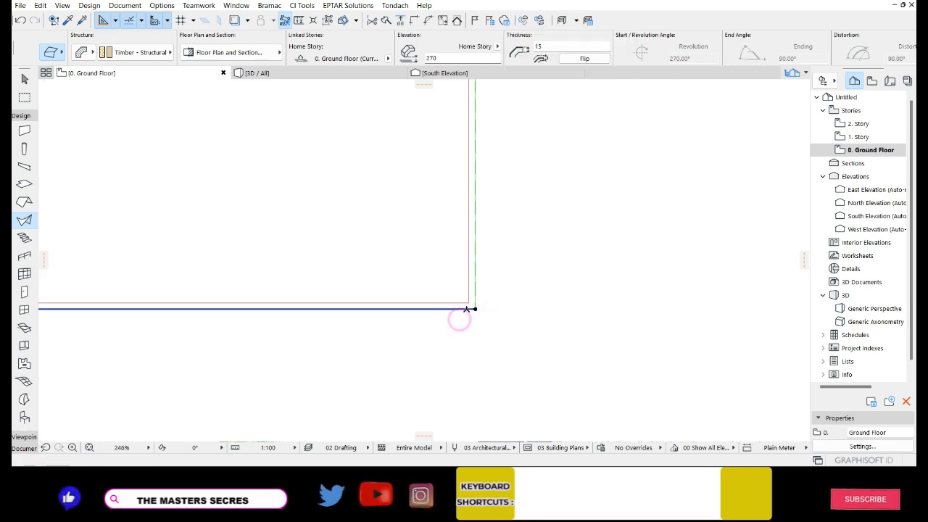
pyautogui.rightClick(475, 308)
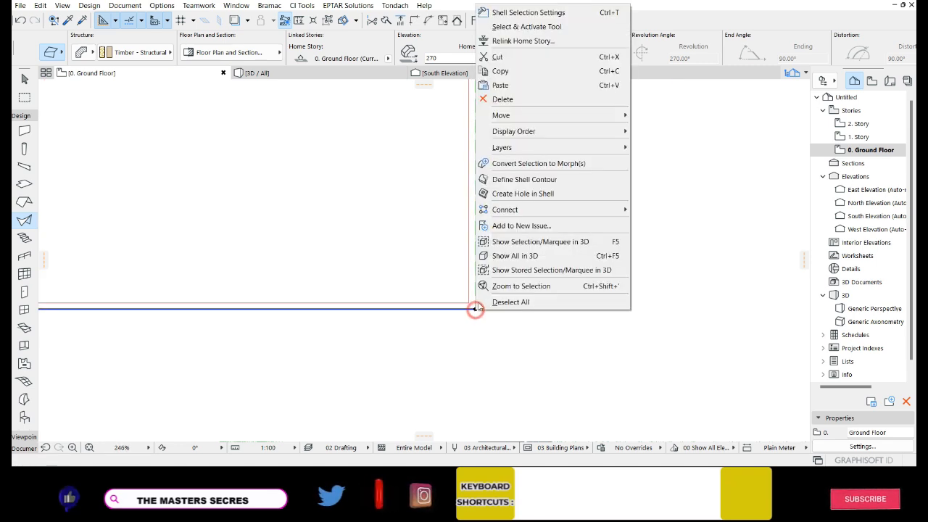
pyautogui.click(513, 194)
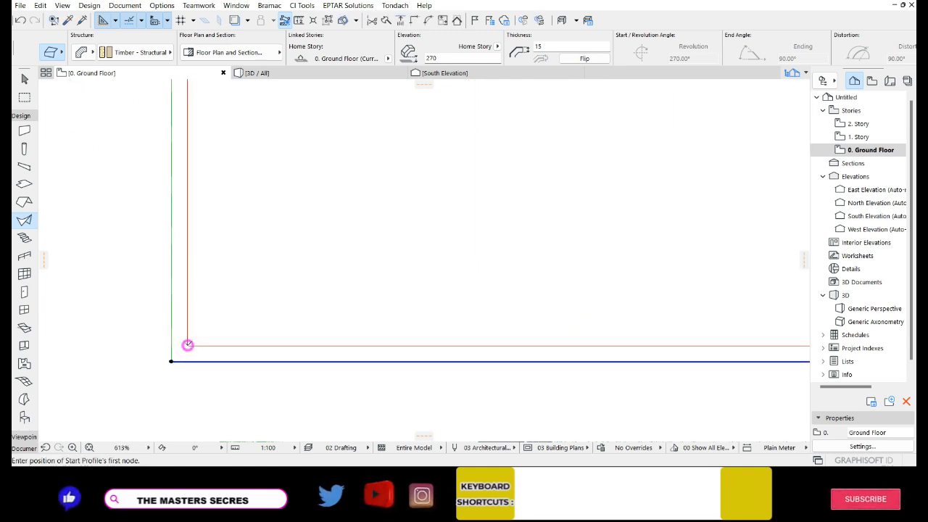
# Step: Create a small square polygonal hole in the original shell, starting at the lower-left corner of its inner outline
pyautogui.rightClick(173, 362)
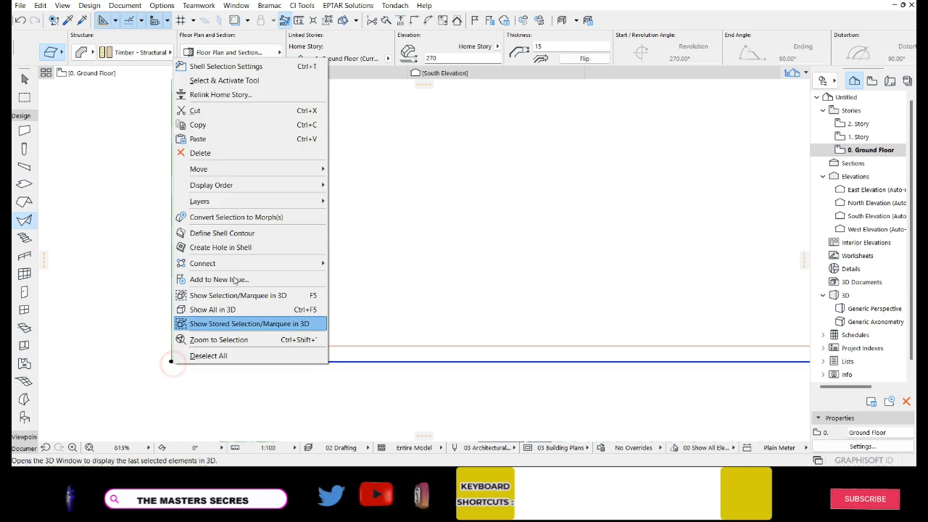
pyautogui.click(269, 248)
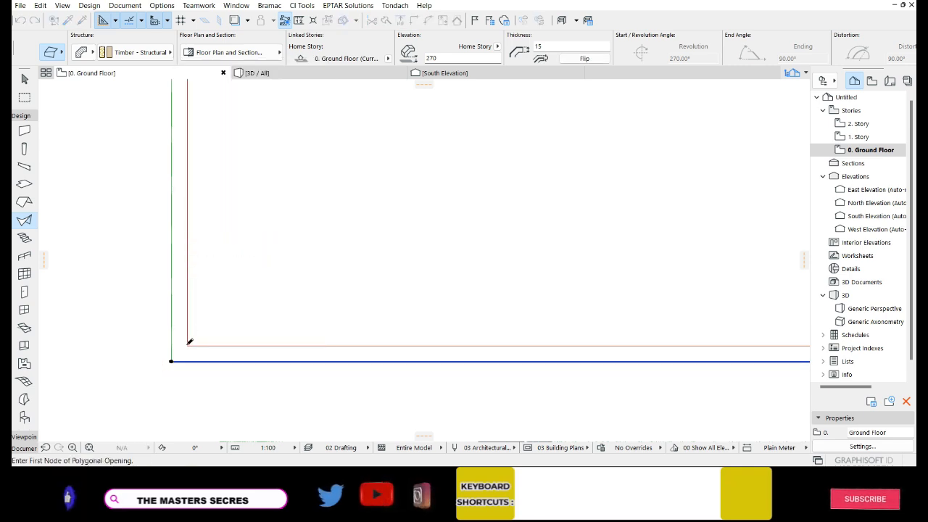
pyautogui.click(187, 344)
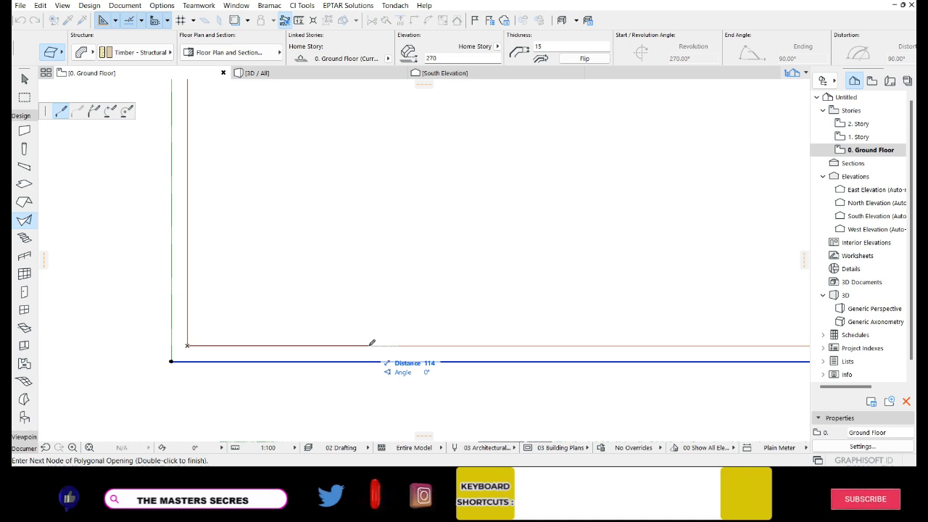
pyautogui.click(332, 344)
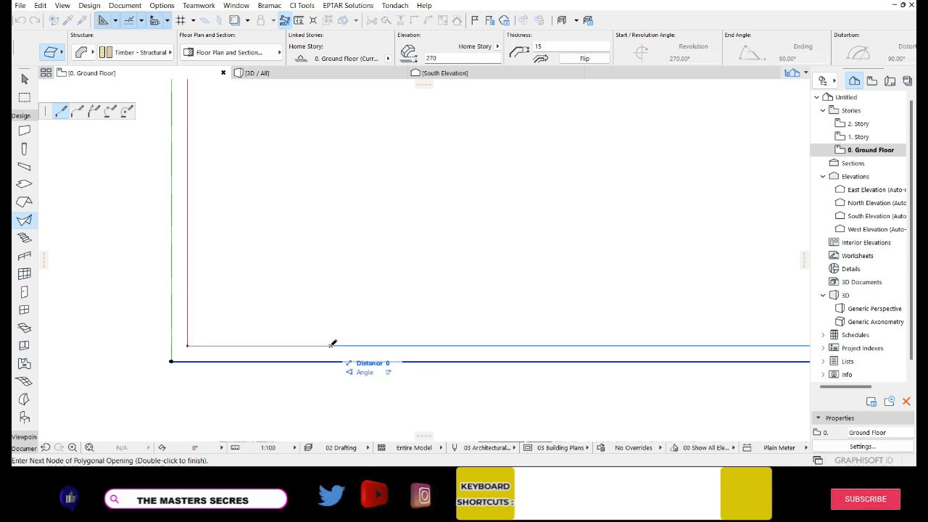
pyautogui.click(331, 201)
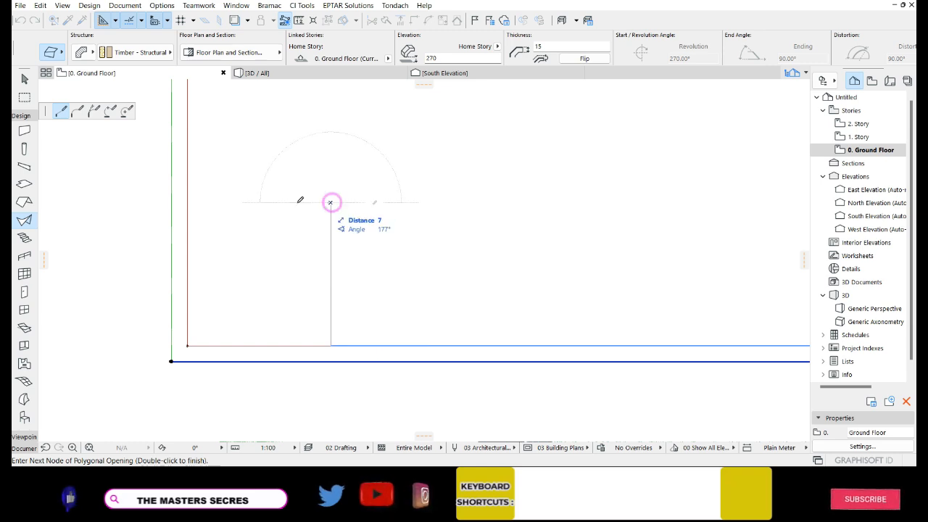
pyautogui.click(187, 203)
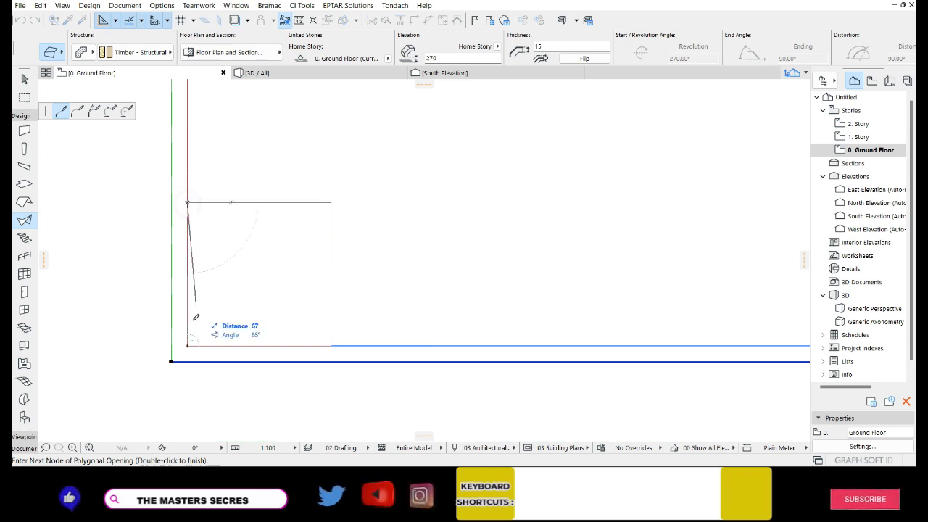
pyautogui.click(187, 346)
# Step: Examine the new corner hole of the shell in the 3D view
pyautogui.scroll(-5, 213, 293)
pyautogui.click(278, 74)
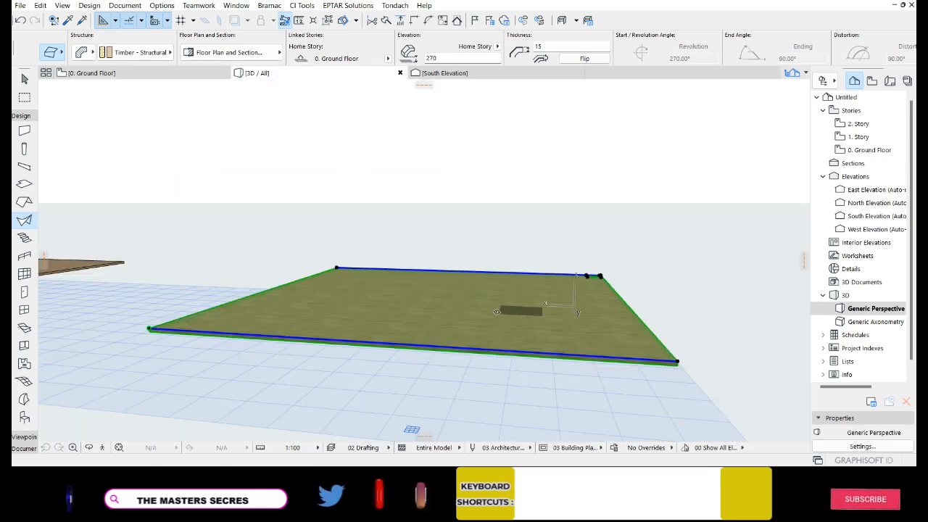
pyautogui.scroll(-2, 747, 342)
pyautogui.keyDown('shift'); pyautogui.moveTo(707, 342); pyautogui.dragTo(290, 335, button='middle'); pyautogui.keyUp('shift')
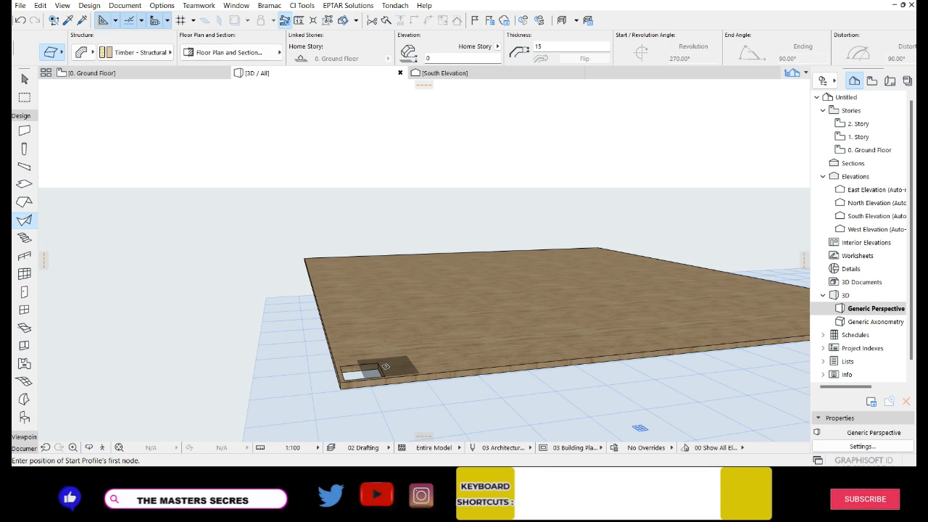
# Step: Try to stretch the corner hole vertically far above the shell, and undo that change
pyautogui.scroll(-2, 356, 278)
pyautogui.rightClick(357, 314)
pyautogui.click(245, 280)
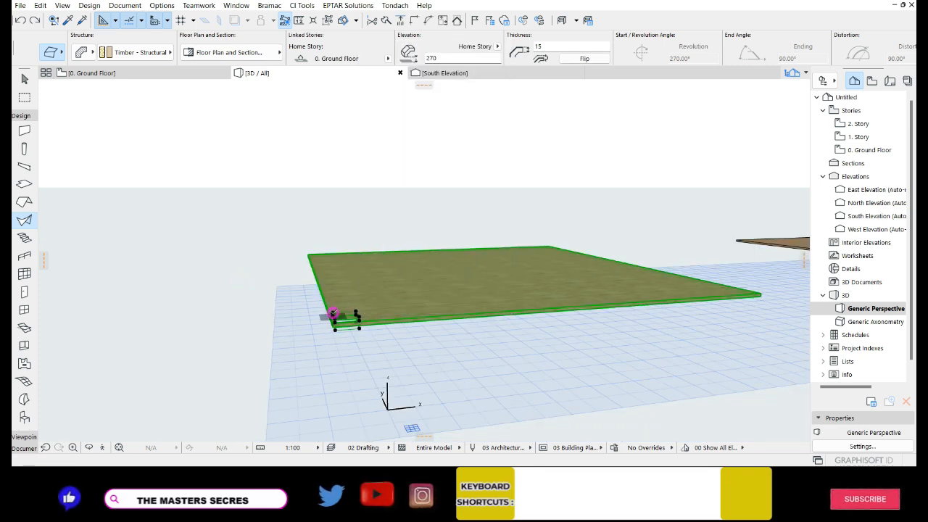
pyautogui.click(333, 313)
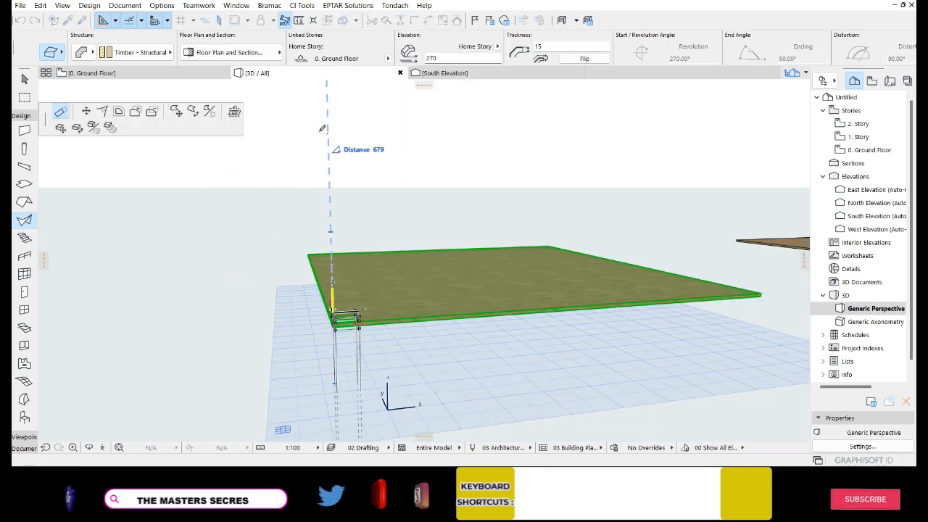
pyautogui.scroll(-4, 332, 319)
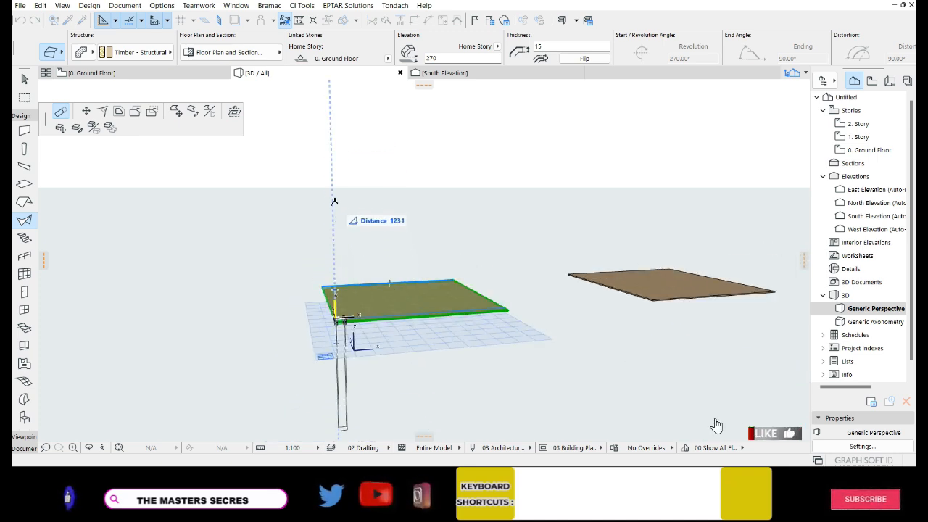
pyautogui.click(334, 142)
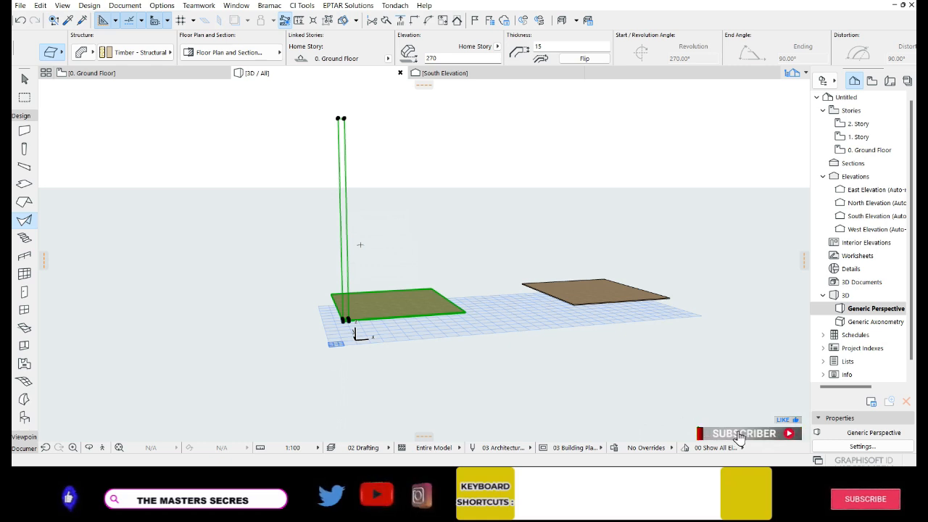
pyautogui.hotkey('ctrl', 'z')
# Step: On the ground floor plan, select the hole and set up a Matrix multiply with the Distribute method and 19 copies for both inputs
pyautogui.click(160, 74)
pyautogui.scroll(-5, 288, 288)
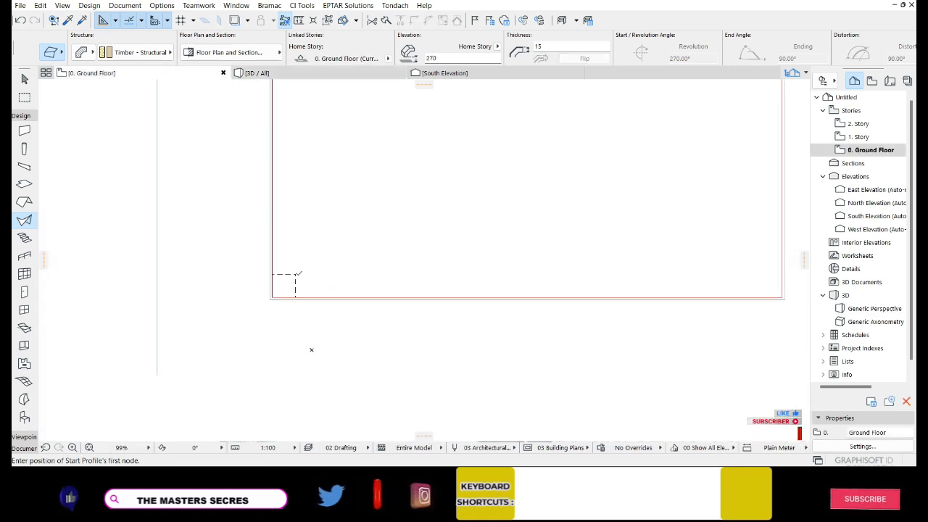
pyautogui.rightClick(296, 276)
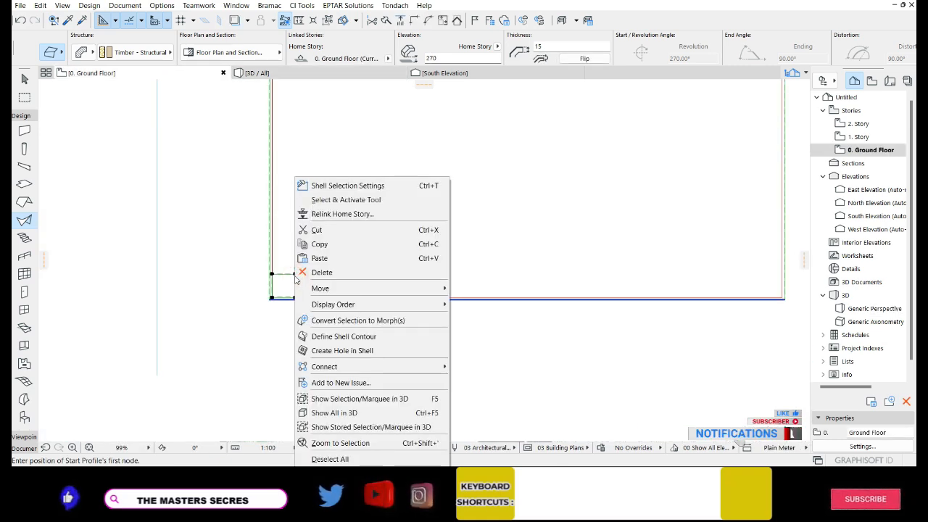
pyautogui.click(249, 269)
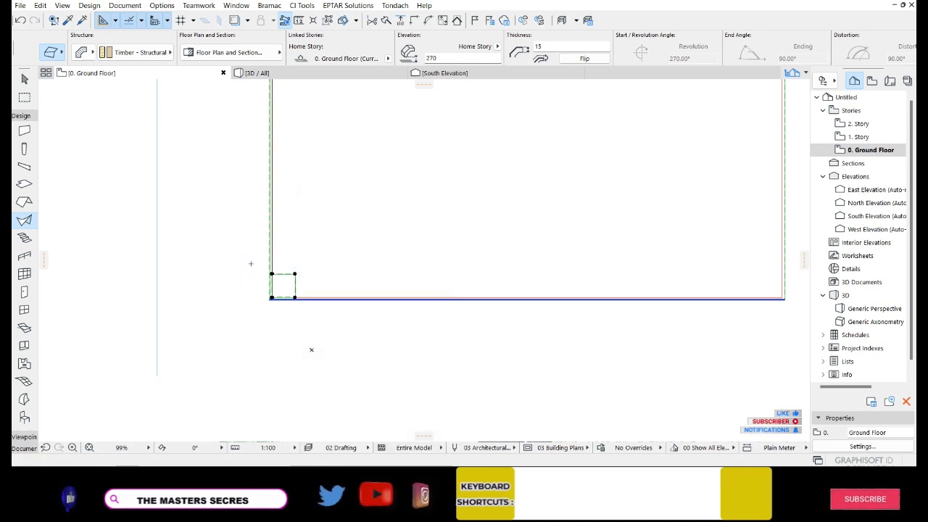
pyautogui.hotkey('ctrl', 'u')
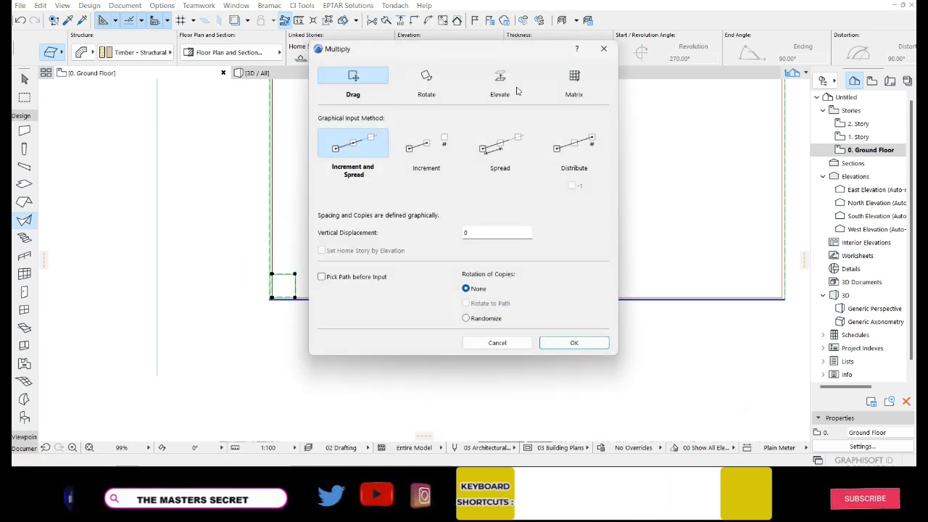
pyautogui.click(573, 78)
pyautogui.click(579, 147)
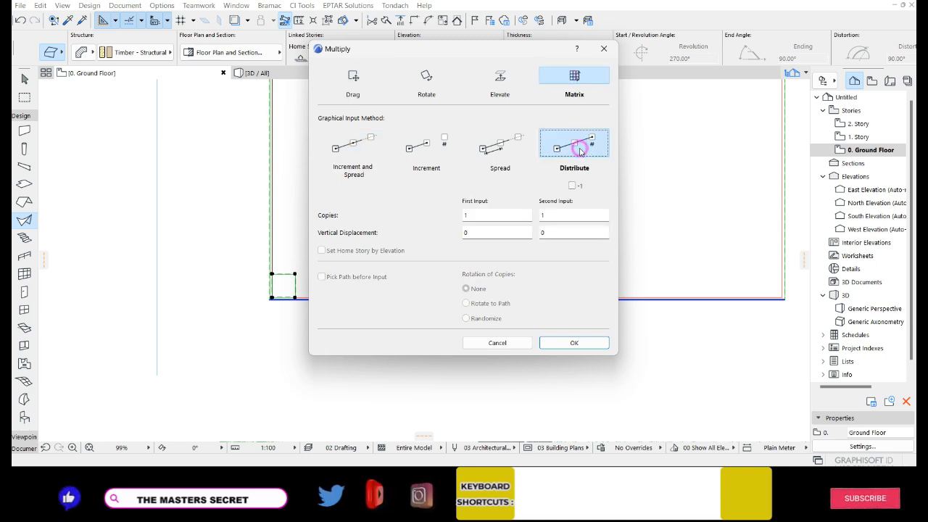
pyautogui.click(470, 213)
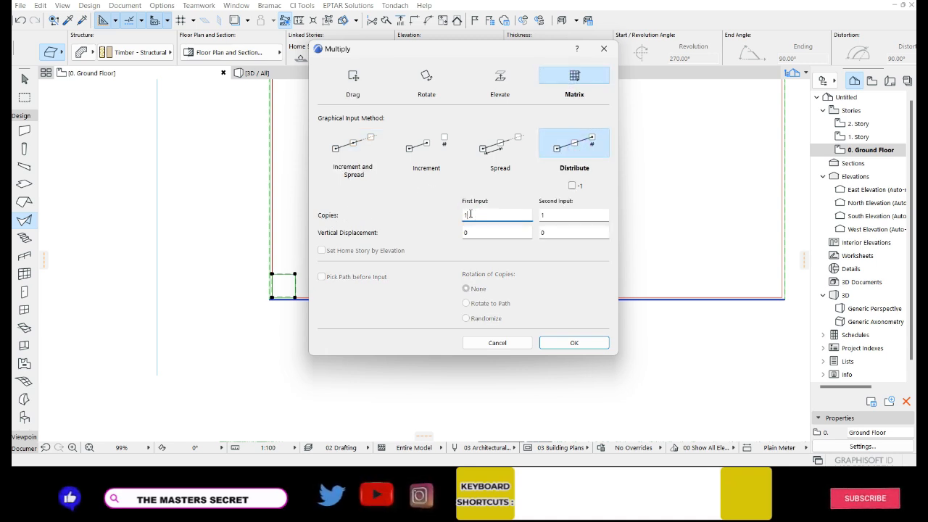
pyautogui.click(542, 215)
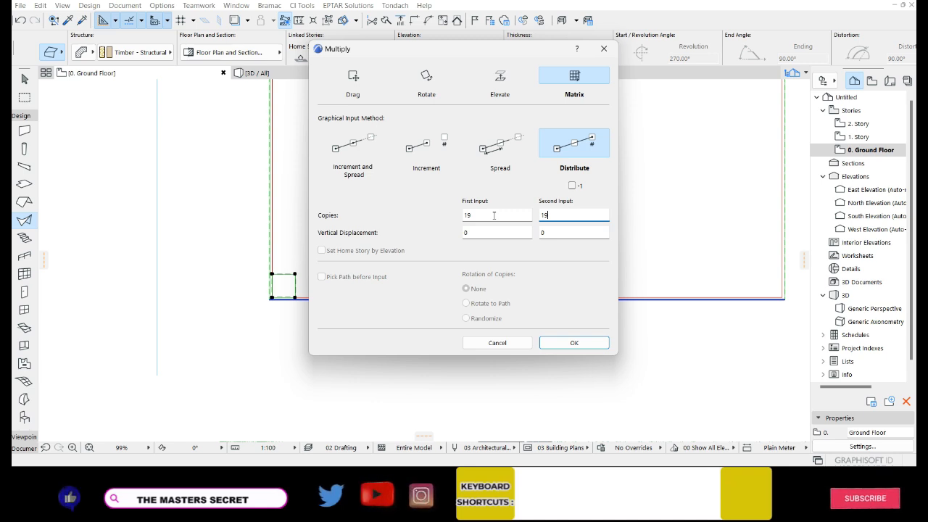
pyautogui.click(574, 343)
# Step: Set the matrix reference at the hole's lower-right corner and end the first stroke at the lower-right corner of the shell's inner outline
pyautogui.scroll(-2, 228, 335)
pyautogui.scroll(5, 272, 314)
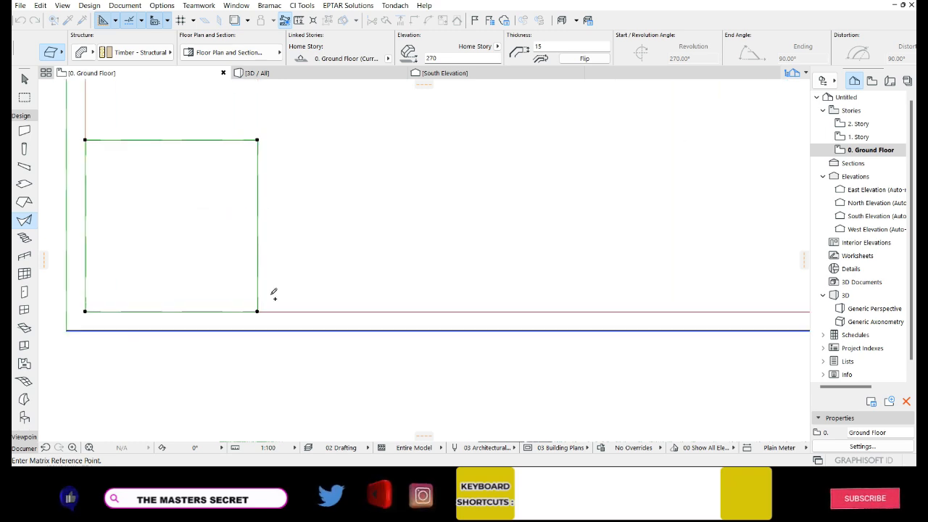
pyautogui.click(259, 312)
pyautogui.scroll(-5, 161, 308)
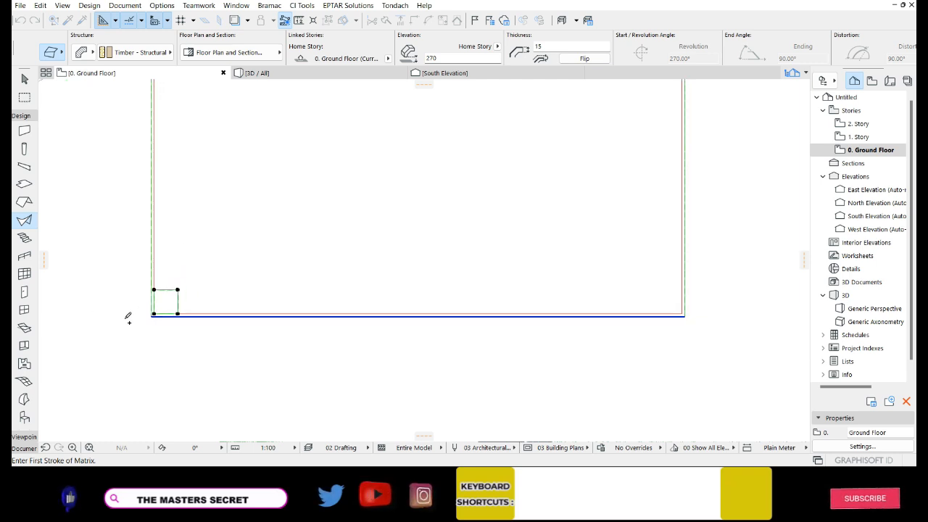
pyautogui.scroll(4, 663, 307)
pyautogui.scroll(1, 670, 324)
pyautogui.click(666, 322)
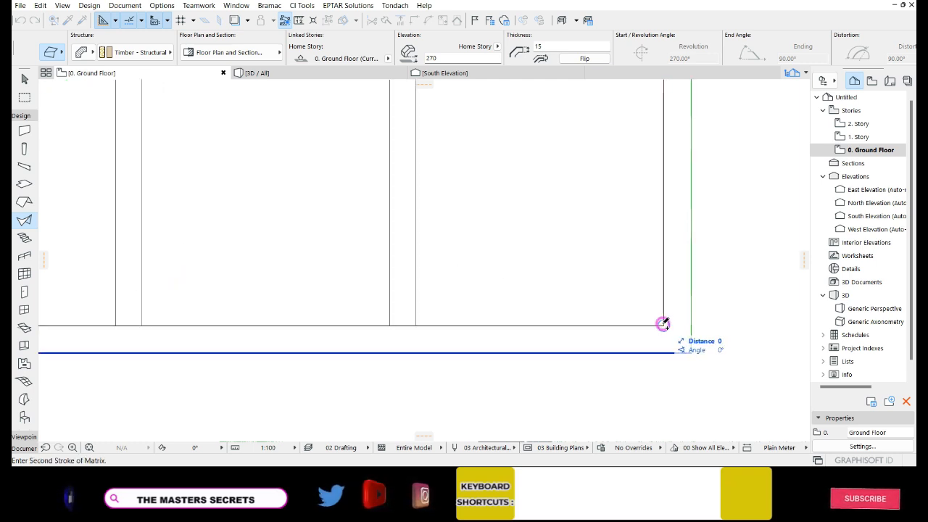
# Step: Run the matrix's second stroke vertically at 90° to the shell's upper-right inner corner, filling the whole shell with holes
pyautogui.scroll(-5, 641, 389)
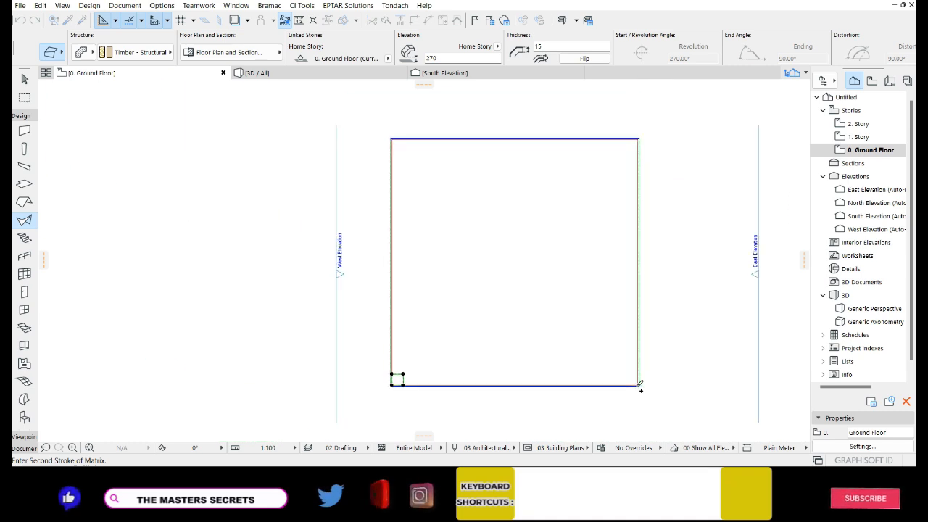
pyautogui.scroll(5, 646, 254)
pyautogui.scroll(-2, 479, 146)
pyautogui.scroll(4, 540, 185)
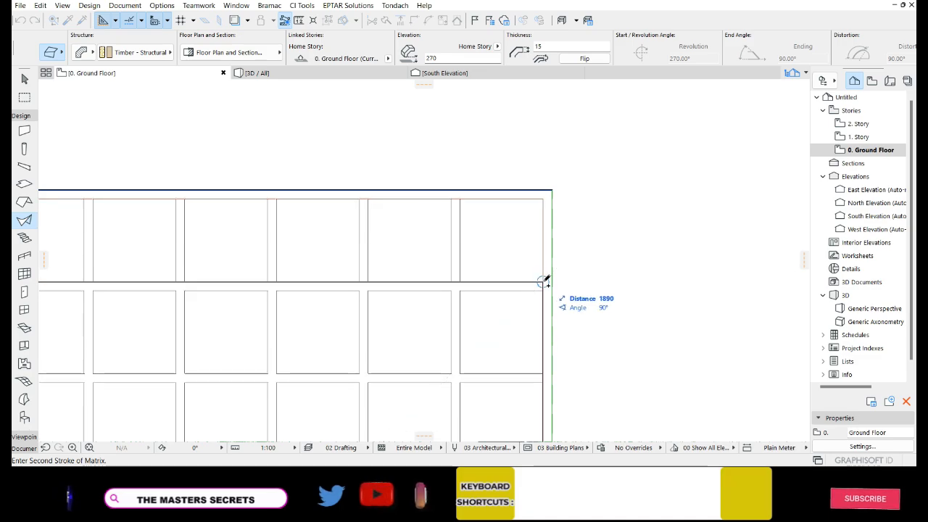
pyautogui.click(543, 282)
pyautogui.scroll(-8, 586, 224)
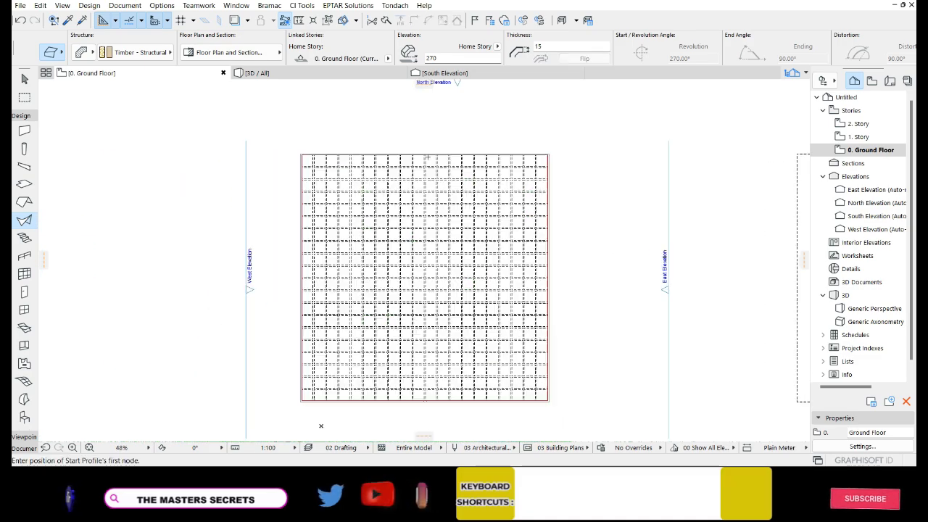
# Step: In the 3D view, move the profile node at the perforated shell's near corner 2000 vertically at 90° to twist the shell
pyautogui.click(340, 72)
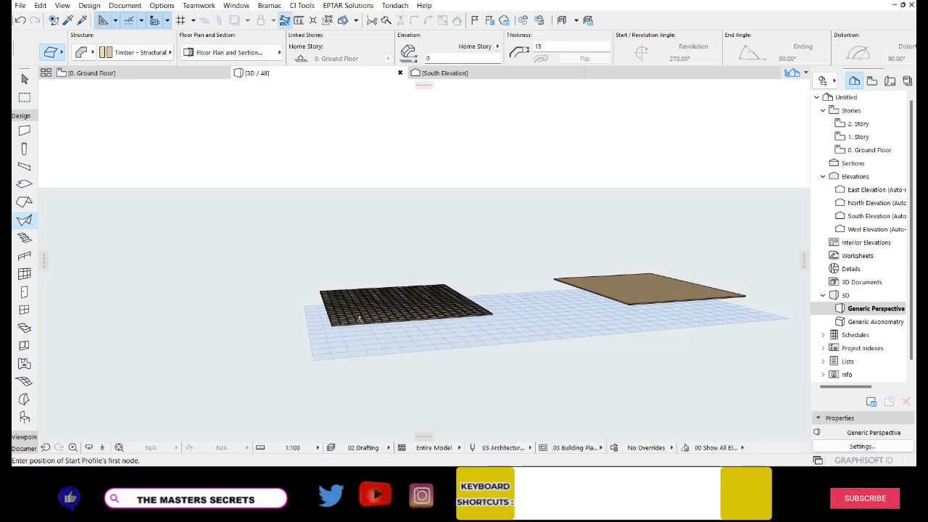
pyautogui.scroll(3, 359, 318)
pyautogui.keyDown('shift'); pyautogui.moveTo(360, 319); pyautogui.dragTo(522, 304, button='middle'); pyautogui.keyUp('shift')
pyautogui.scroll(3, 521, 304)
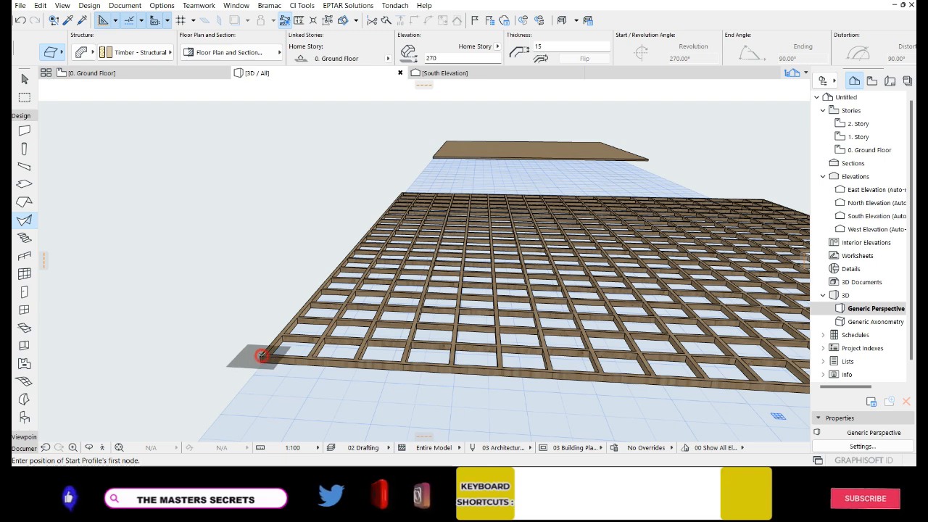
pyautogui.rightClick(264, 353)
pyautogui.click(224, 350)
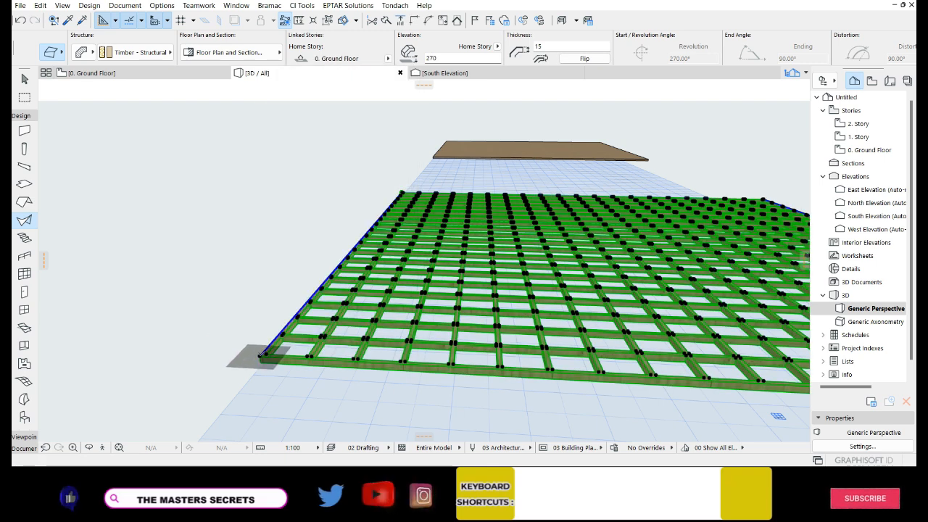
pyautogui.click(261, 354)
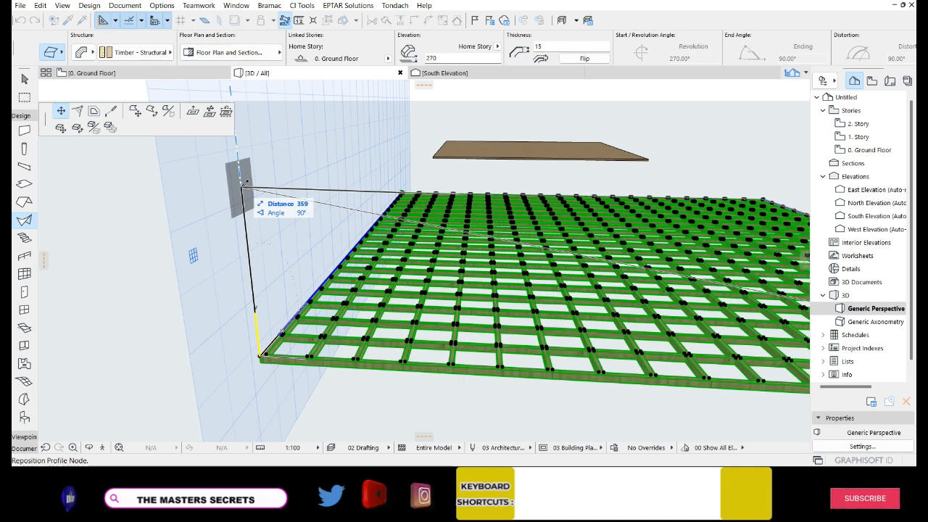
pyautogui.write('2000')
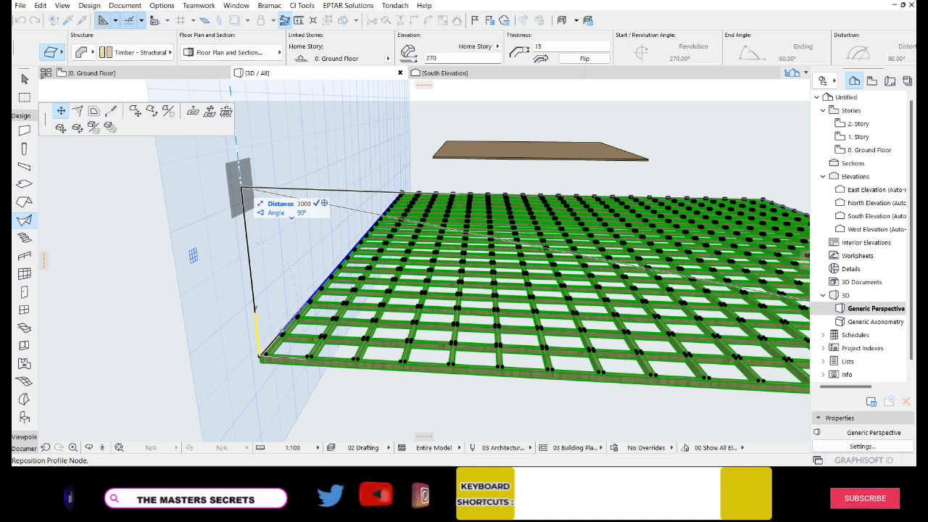
pyautogui.press('Return')
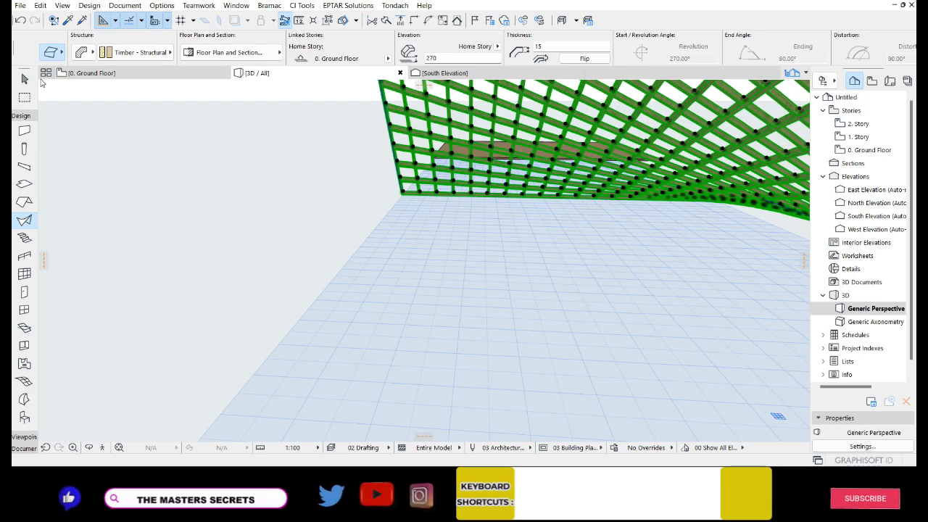
pyautogui.keyDown('shift'); pyautogui.moveTo(41, 82); pyautogui.dragTo(561, 199, button='middle'); pyautogui.keyUp('shift')
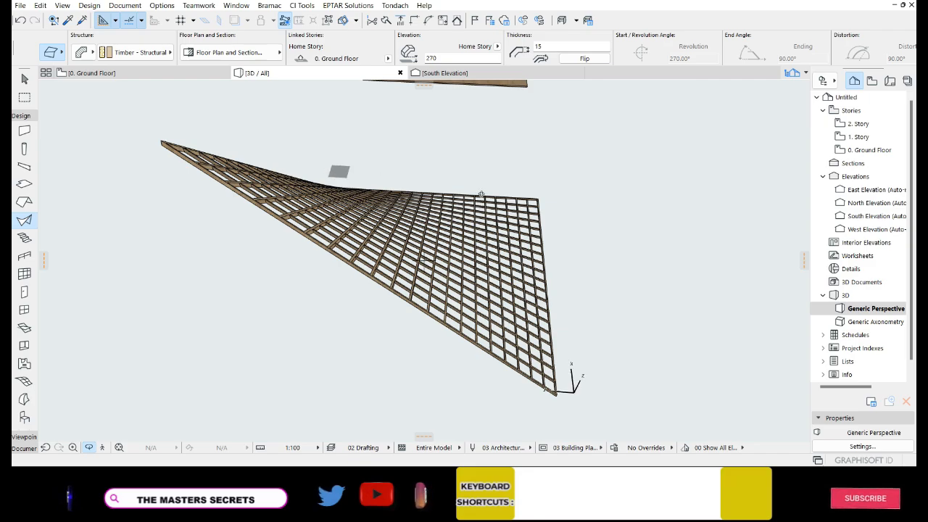
# Step: Raise the profile node at the perforated shell's opposite low corner 2000 vertically at 90°
pyautogui.keyDown('shift'); pyautogui.moveTo(577, 261); pyautogui.dragTo(598, 249, button='middle'); pyautogui.keyUp('shift')
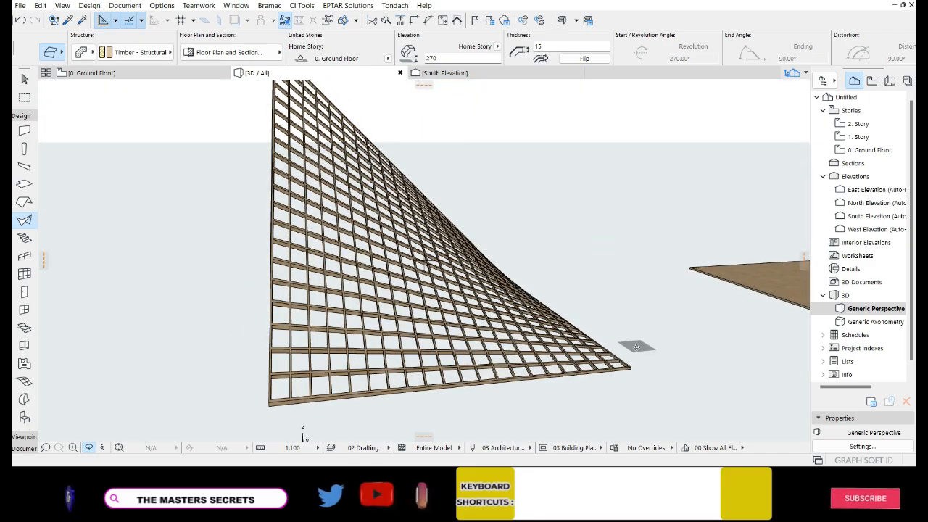
pyautogui.scroll(4, 632, 369)
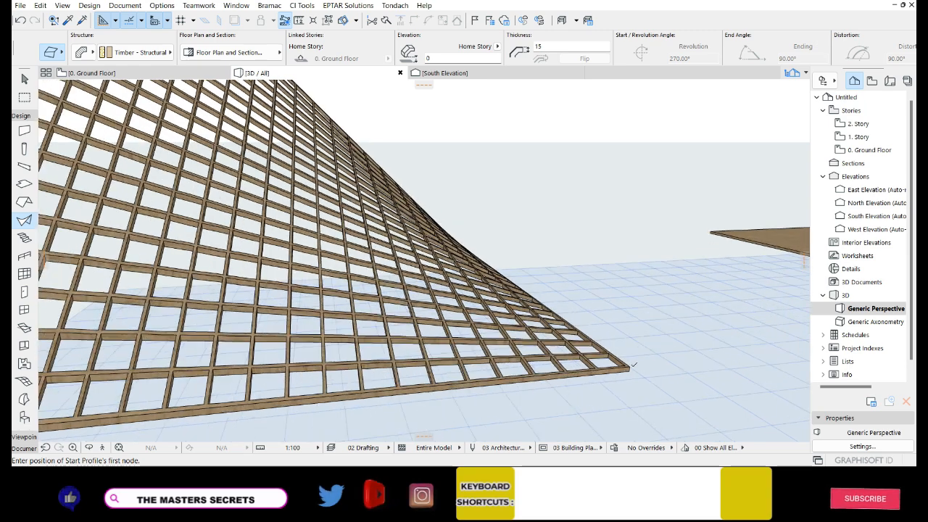
pyautogui.scroll(2, 625, 349)
pyautogui.keyDown('shift'); pyautogui.click(569, 362); pyautogui.keyUp('shift')
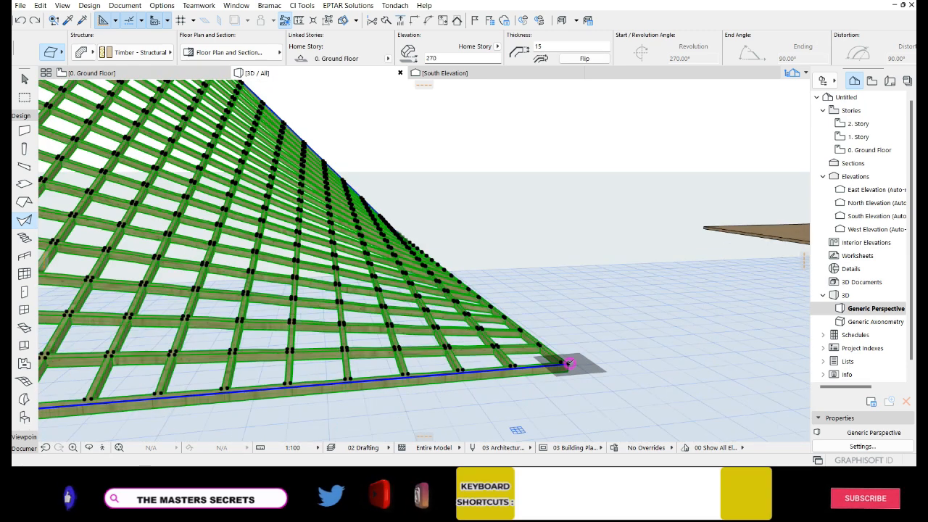
pyautogui.click(569, 363)
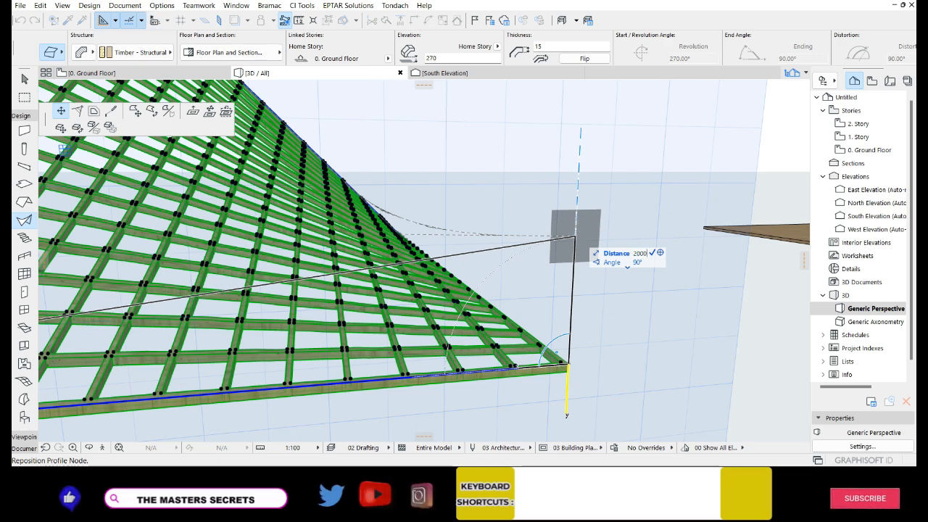
pyautogui.press('Return')
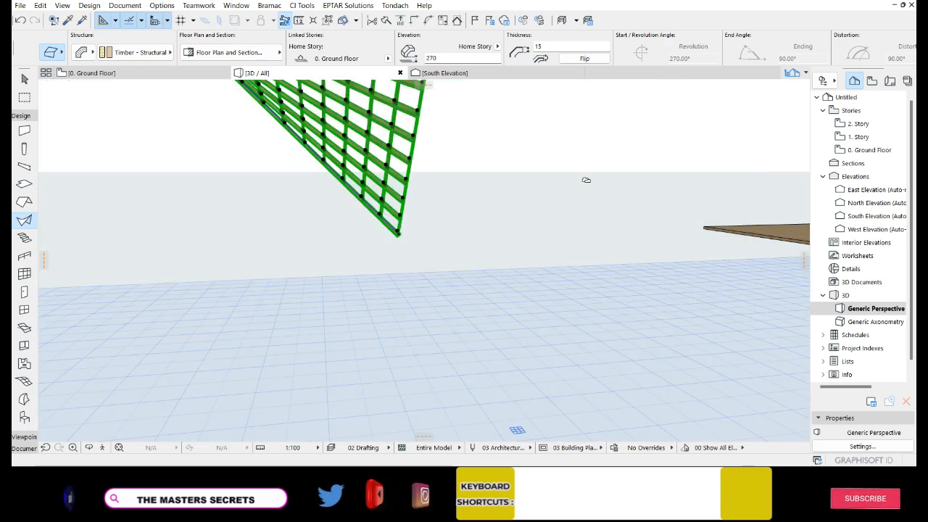
pyautogui.scroll(-3, 530, 349)
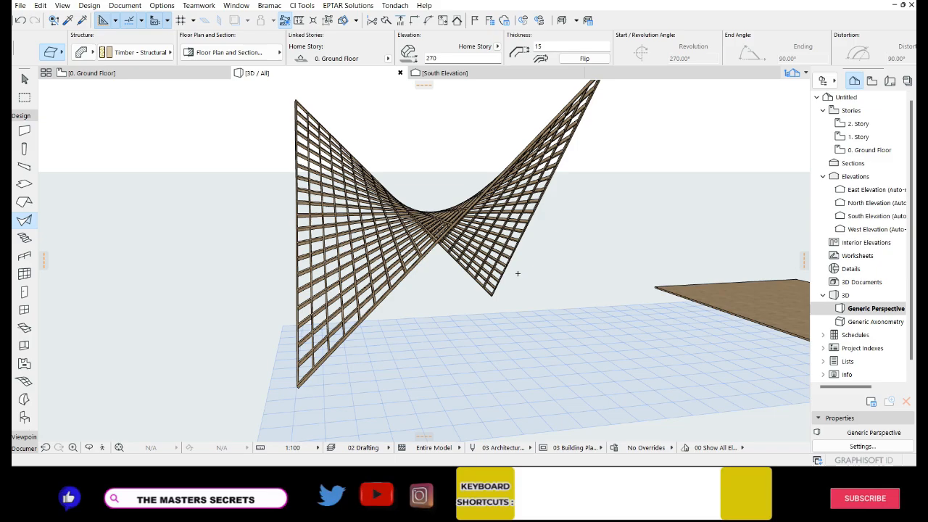
# Step: Select the solid shell and move the profile node at its near corner facing the lattice 2000 vertically at 90°
pyautogui.keyDown('shift'); pyautogui.moveTo(422, 172); pyautogui.dragTo(167, 239, button='middle'); pyautogui.keyUp('shift')
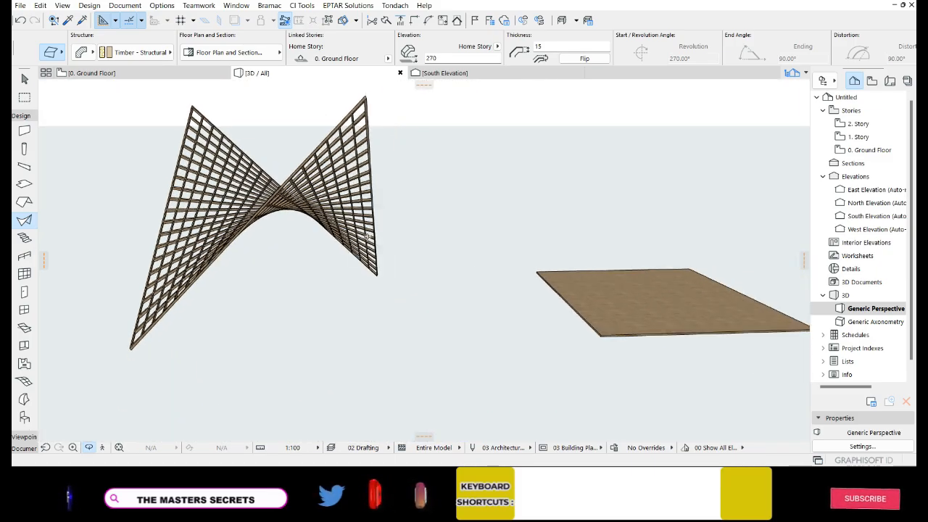
pyautogui.keyDown('shift'); pyautogui.moveTo(707, 327); pyautogui.dragTo(635, 327, button='middle'); pyautogui.keyUp('shift')
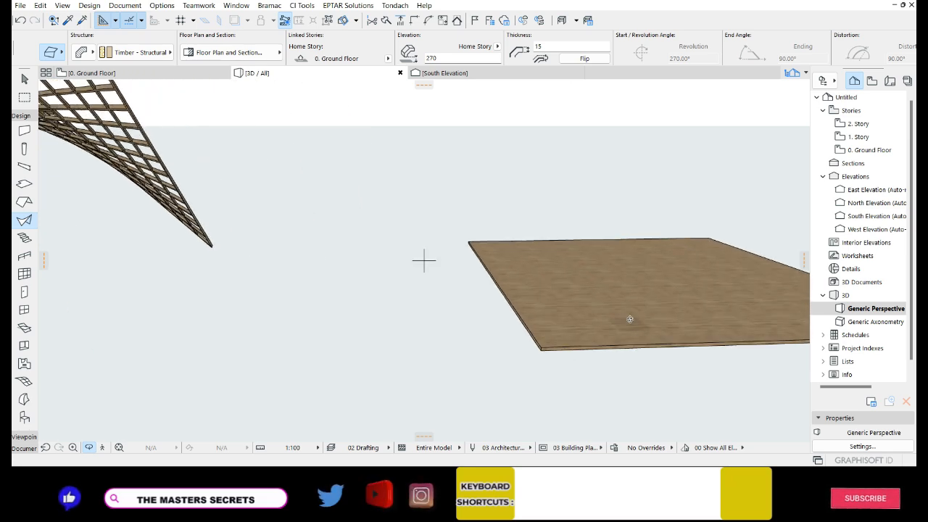
pyautogui.click(570, 272)
pyautogui.keyDown('shift'); pyautogui.moveTo(562, 278); pyautogui.dragTo(466, 324, button='middle'); pyautogui.keyUp('shift')
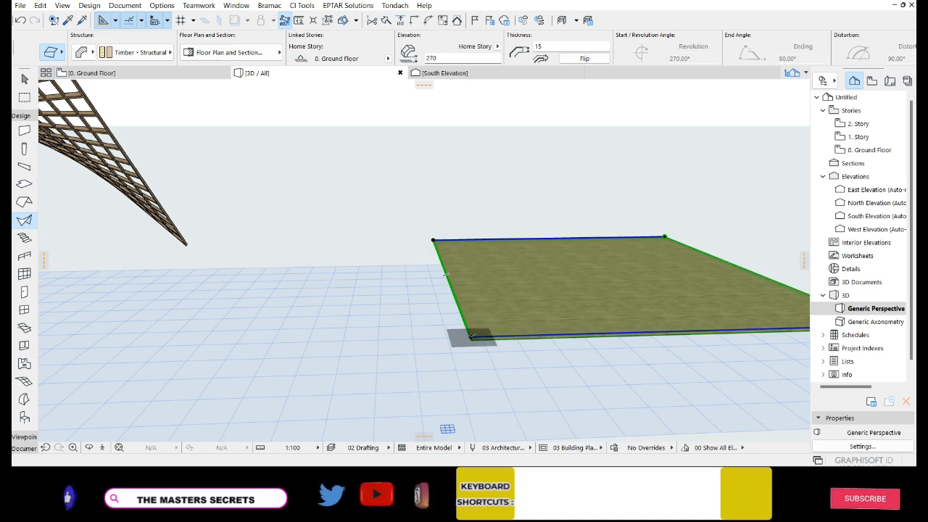
pyautogui.click(471, 336)
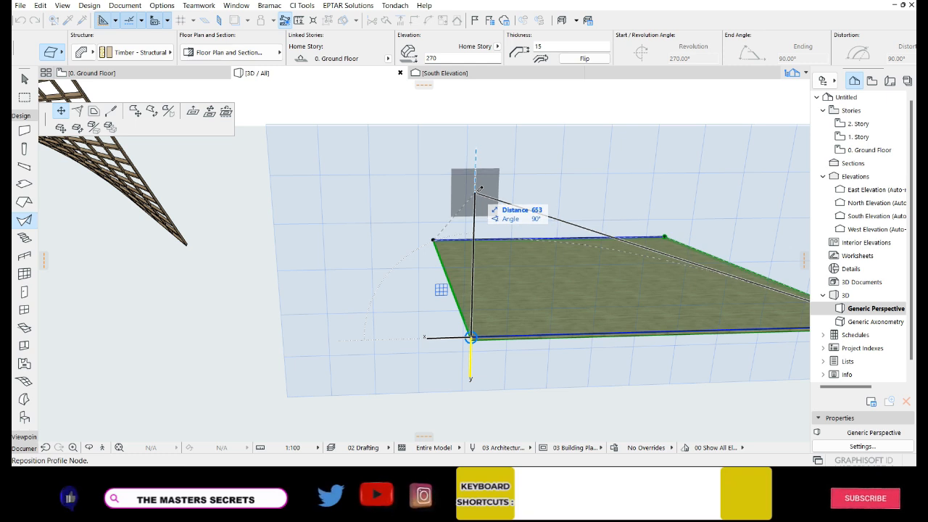
pyautogui.write('2000')
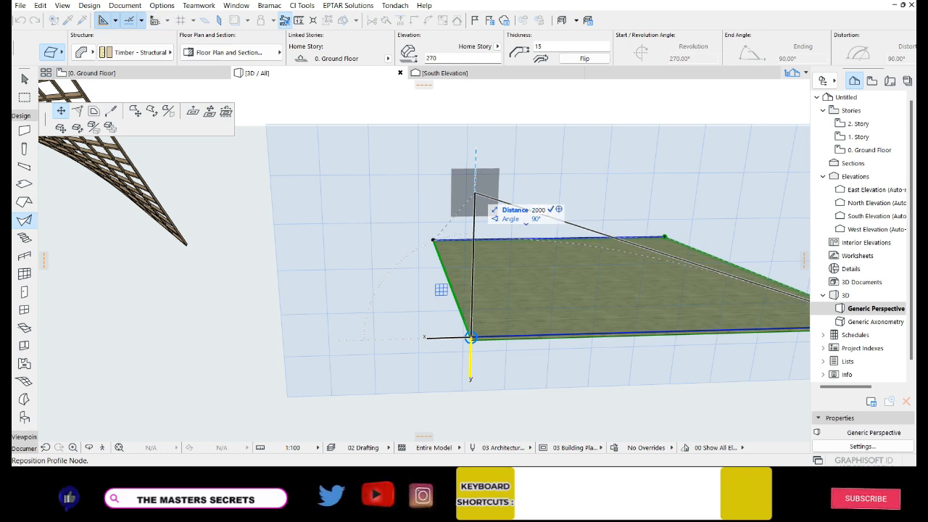
pyautogui.press('Return')
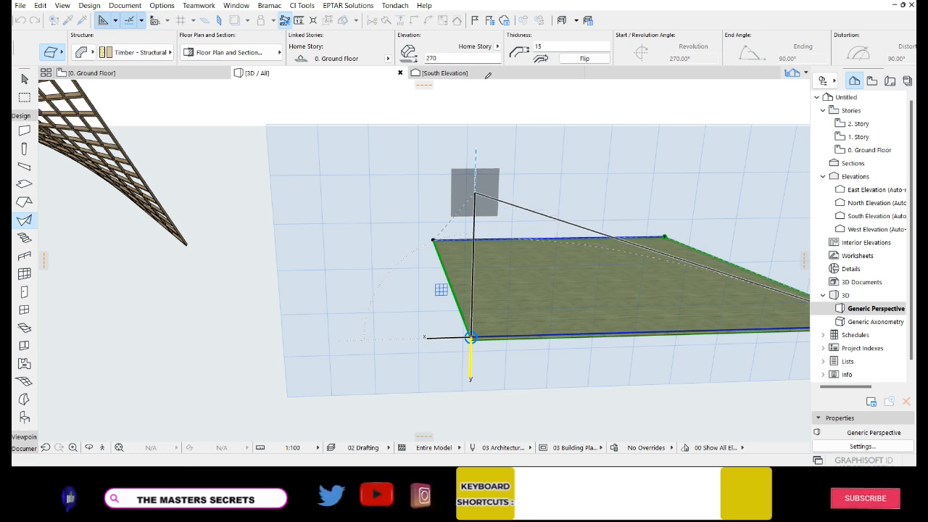
pyautogui.press('Escape')
pyautogui.scroll(-1, 368, 314)
pyautogui.scroll(-1, 368, 315)
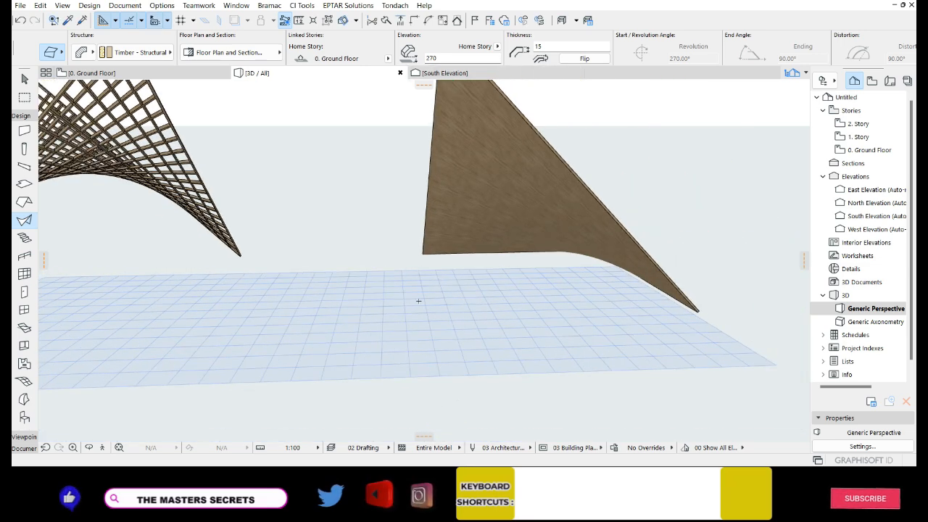
# Step: Move the profile node at the solid shell's diagonally opposite corner 2000 vertically at 90° to complete its twist
pyautogui.keyDown('shift'); pyautogui.moveTo(579, 290); pyautogui.dragTo(262, 312, button='middle'); pyautogui.keyUp('shift')
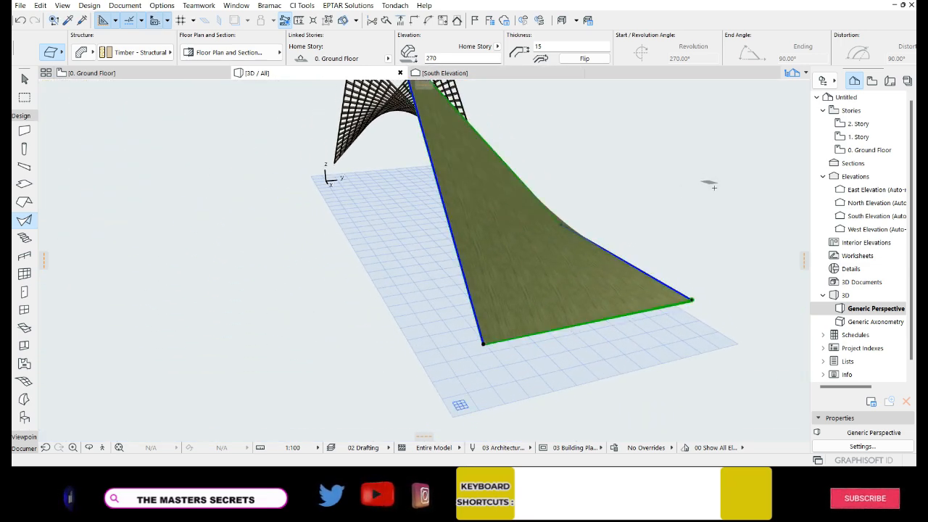
pyautogui.scroll(5, 678, 322)
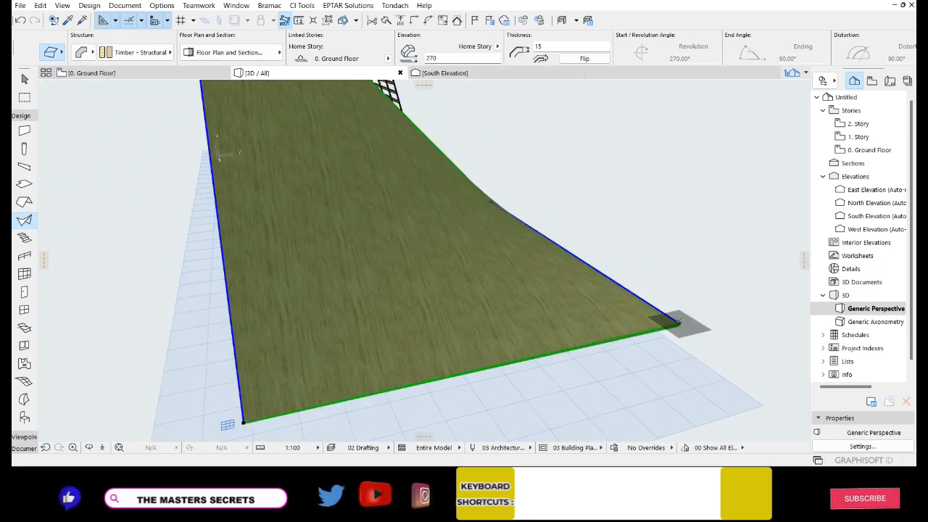
pyautogui.click(678, 322)
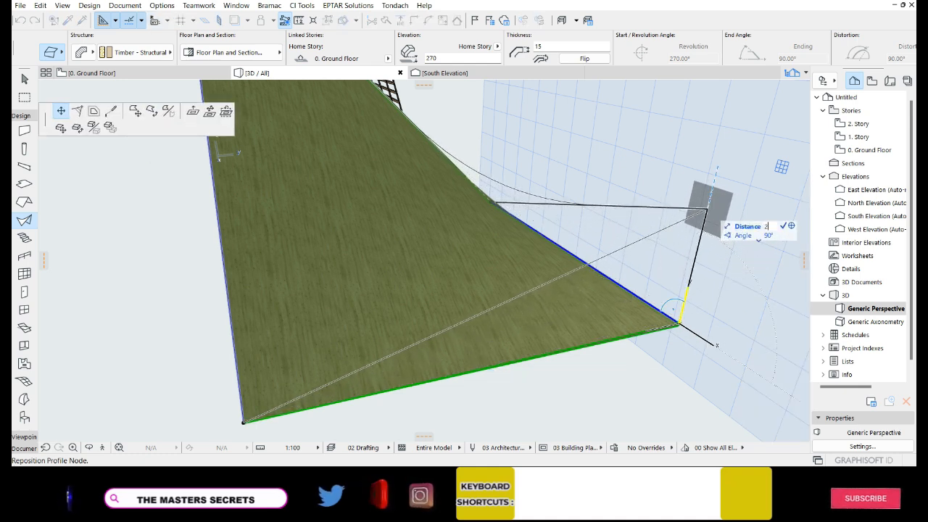
pyautogui.press('Return')
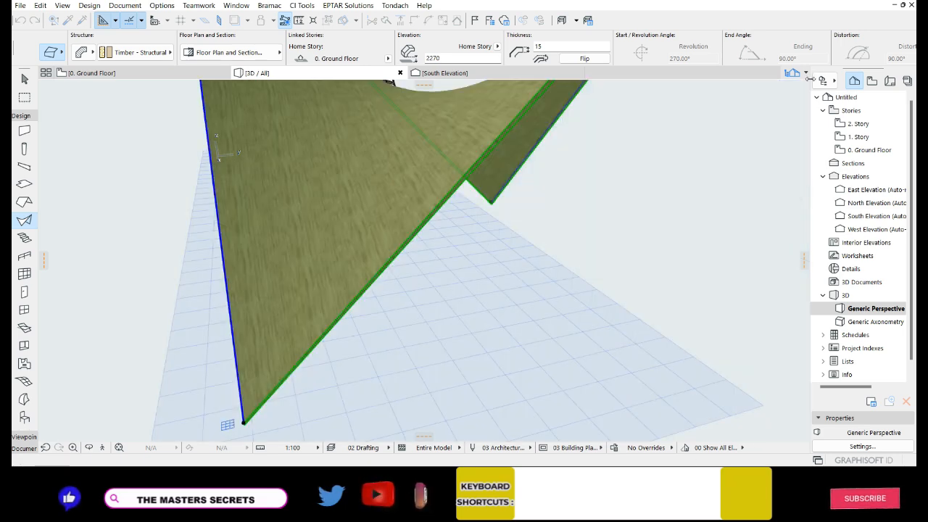
pyautogui.scroll(-2, 570, 384)
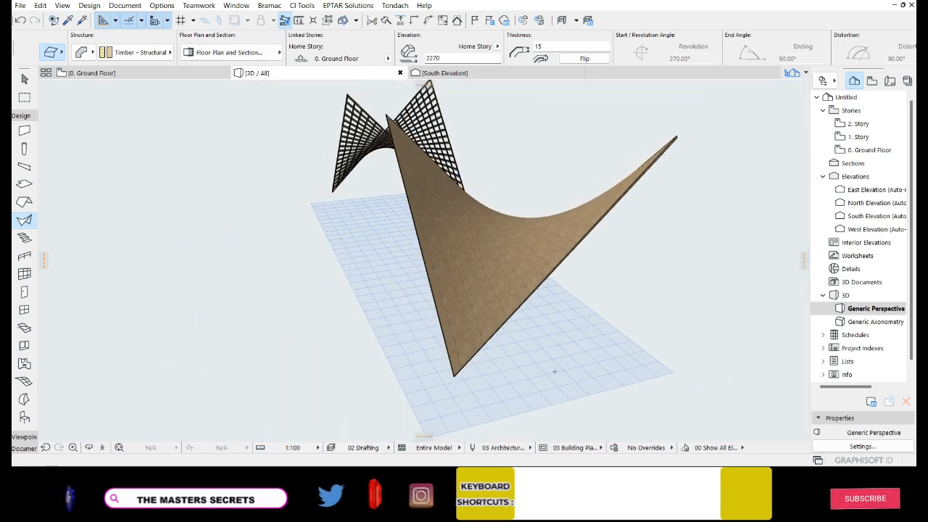
pyautogui.keyDown('shift'); pyautogui.moveTo(472, 335); pyautogui.dragTo(653, 310, button='middle'); pyautogui.keyUp('shift')
# Step: Set the solid shell's thickness to 10 and deselect it
pyautogui.keyDown('shift'); pyautogui.click(603, 239); pyautogui.keyUp('shift')
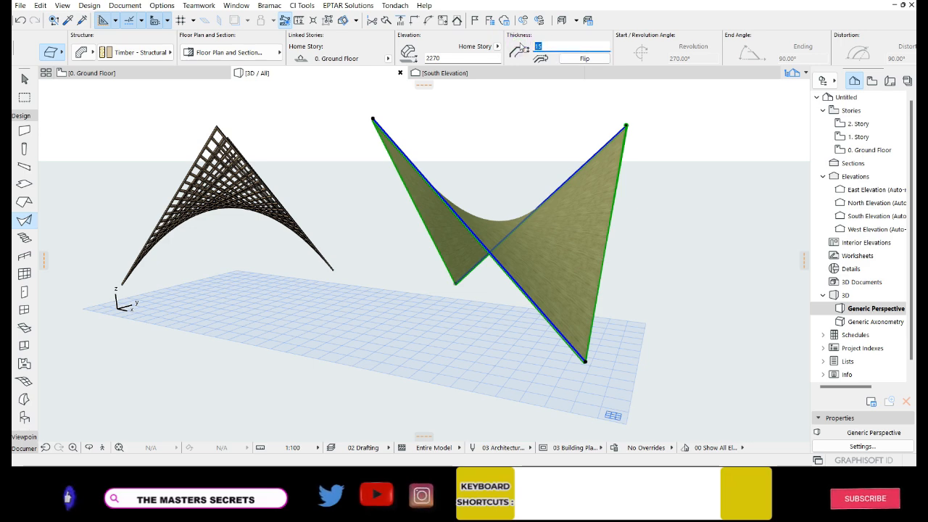
pyautogui.press('Escape')
pyautogui.press('Escape')
pyautogui.keyDown('shift'); pyautogui.moveTo(435, 288); pyautogui.dragTo(570, 267, button='middle'); pyautogui.keyUp('shift')
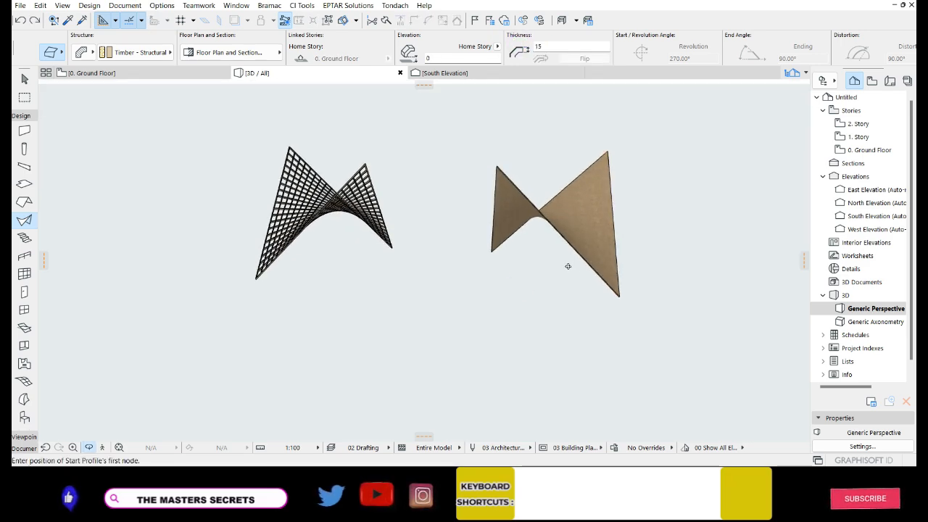
# Step: Rotate the solid shell a quarter turn clockwise on the ground plane to match the lattice shell's orientation
pyautogui.keyDown('shift'); pyautogui.click(579, 223); pyautogui.keyUp('shift')
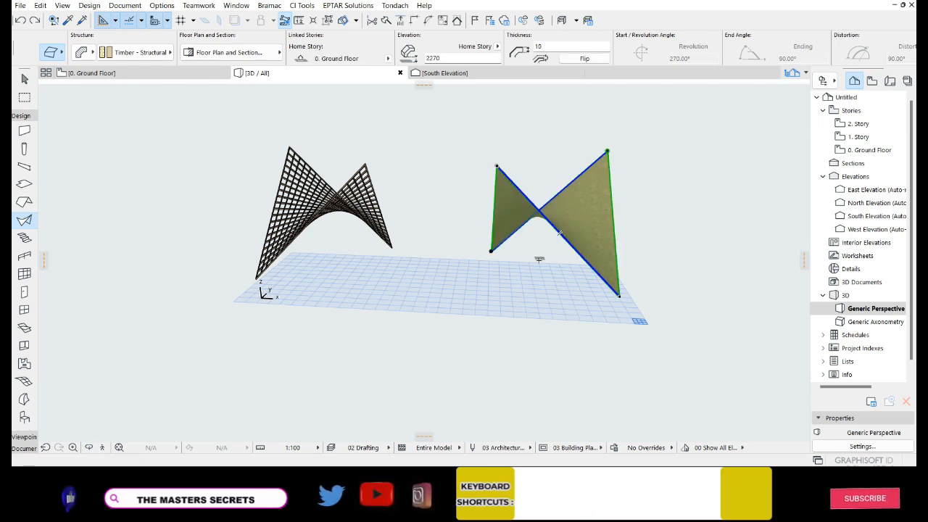
pyautogui.hotkey('ctrl', 'e')
pyautogui.click(511, 294)
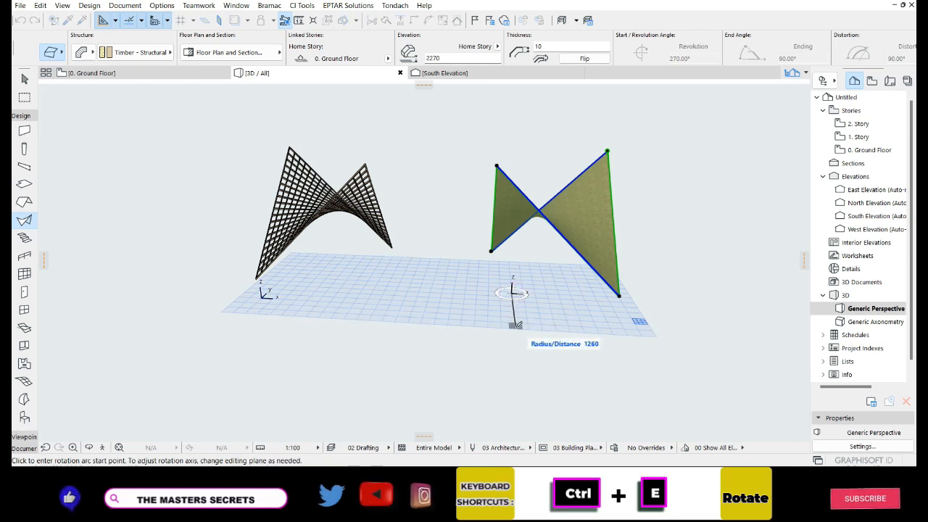
pyautogui.click(515, 332)
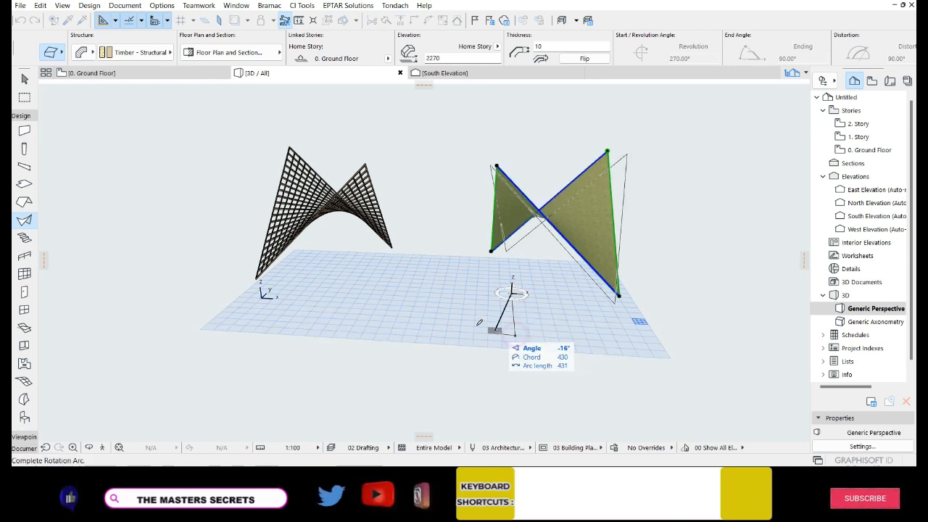
pyautogui.click(435, 289)
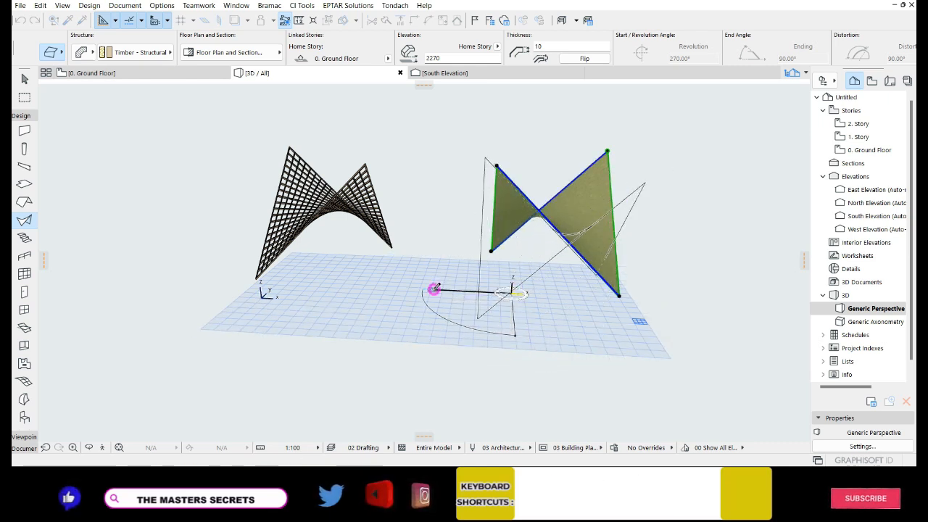
# Step: Start dragging the solid shell with the underside corner of its near raised peak as the reference point
pyautogui.keyDown('shift'); pyautogui.moveTo(611, 224); pyautogui.dragTo(379, 226, button='middle'); pyautogui.keyUp('shift')
pyautogui.scroll(1, 523, 195)
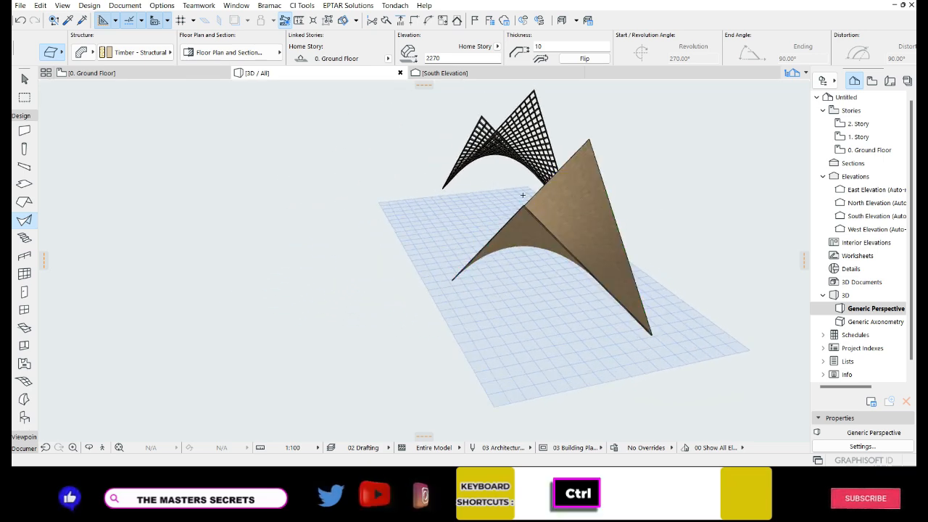
pyautogui.scroll(3, 522, 200)
pyautogui.scroll(2, 520, 209)
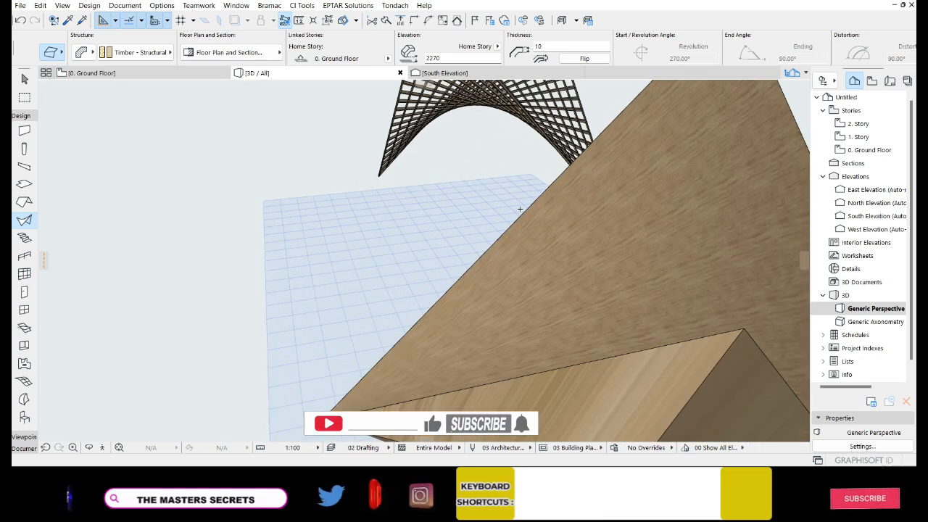
pyautogui.scroll(-2, 563, 222)
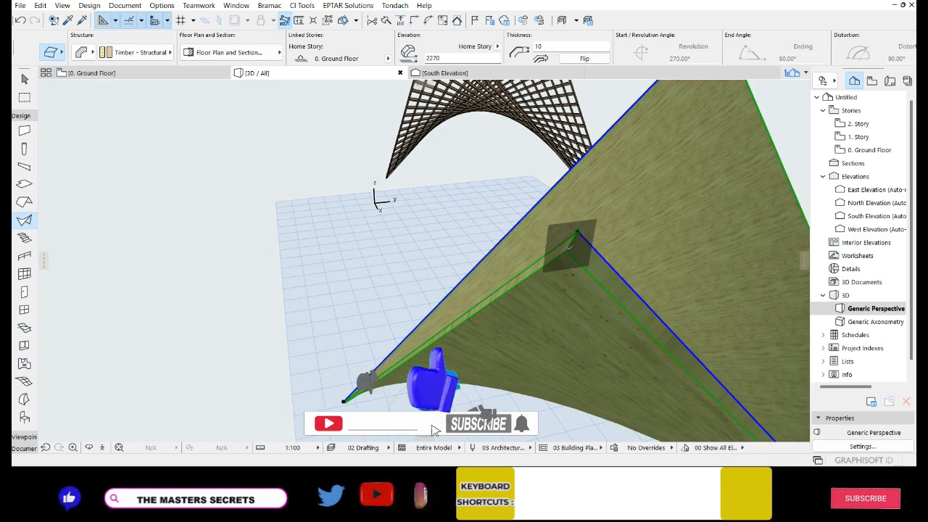
pyautogui.hotkey('ctrl', 'd')
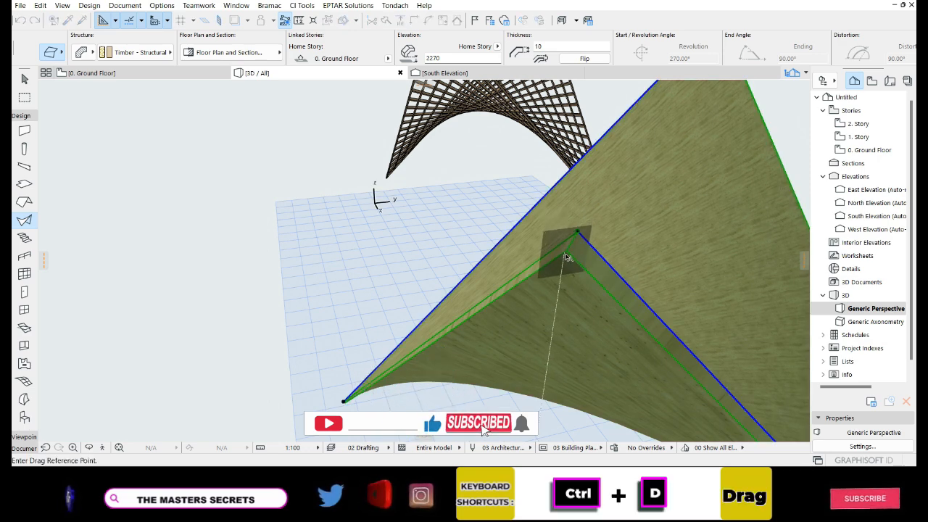
pyautogui.click(565, 253)
# Step: Place the dragged solid shell's reference corner on the top corner of the lattice shell's matching peak
pyautogui.keyDown('shift'); pyautogui.moveTo(651, 326); pyautogui.dragTo(644, 382, button='middle'); pyautogui.keyUp('shift')
pyautogui.rightClick(644, 381)
pyautogui.click(616, 185)
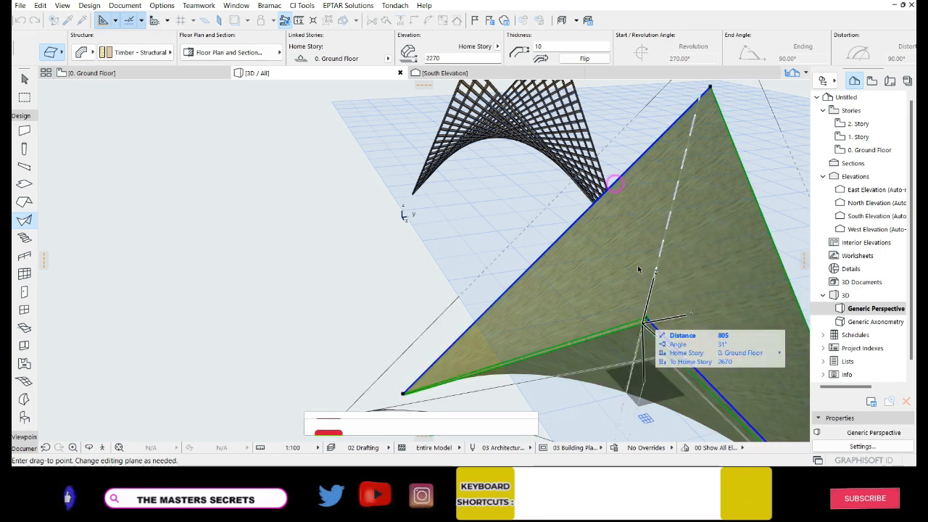
pyautogui.scroll(-1, 622, 268)
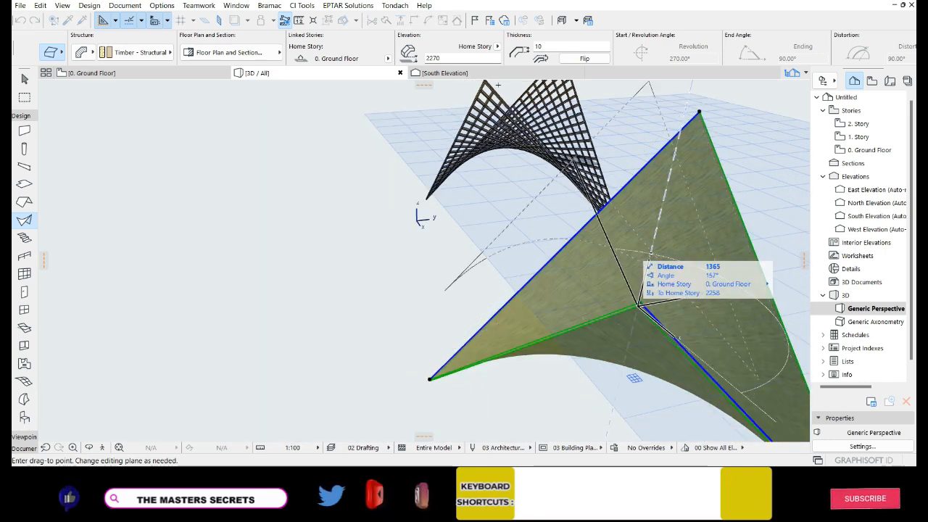
pyautogui.scroll(-2, 526, 254)
pyautogui.scroll(2, 506, 134)
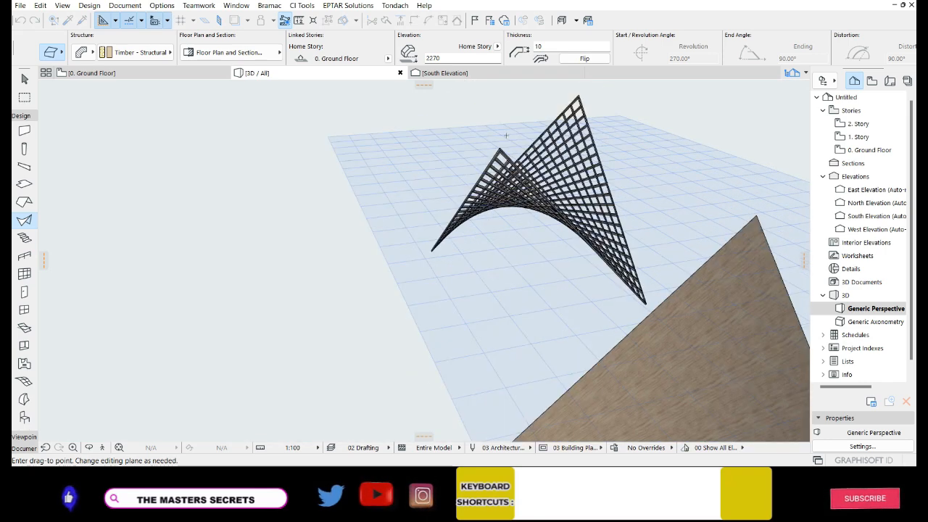
pyautogui.scroll(5, 506, 135)
pyautogui.scroll(5, 495, 144)
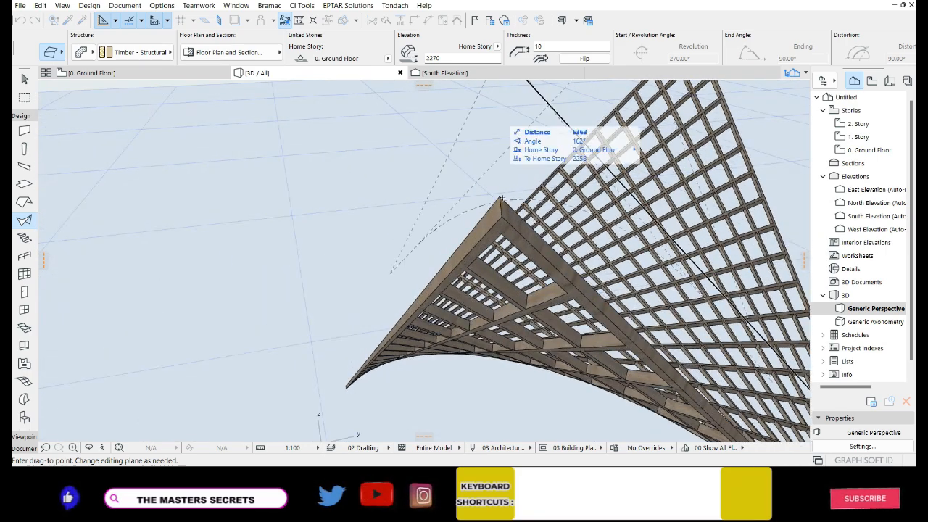
pyautogui.scroll(3, 500, 198)
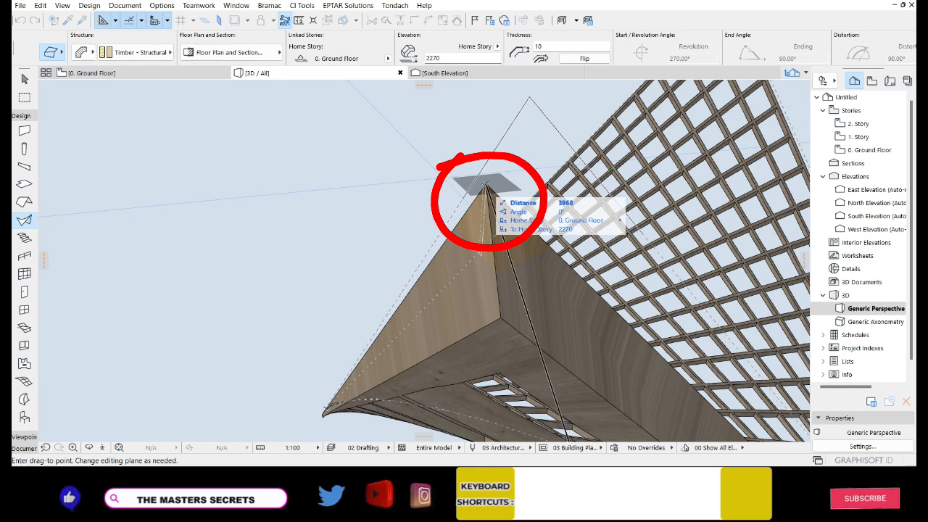
pyautogui.click(484, 187)
pyautogui.keyDown('shift'); pyautogui.moveTo(484, 187); pyautogui.dragTo(369, 150, button='middle'); pyautogui.keyUp('shift')
pyautogui.keyDown('shift'); pyautogui.click(374, 153); pyautogui.keyUp('shift')
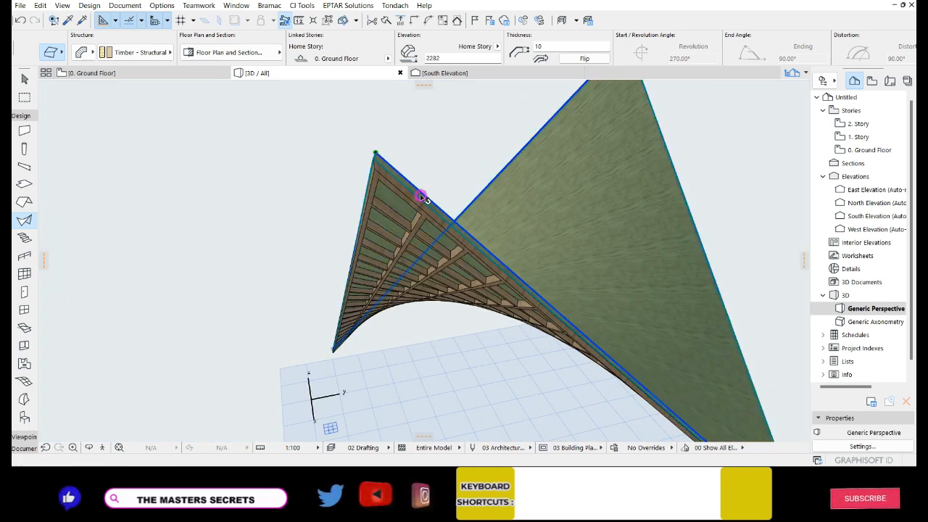
pyautogui.click(468, 195)
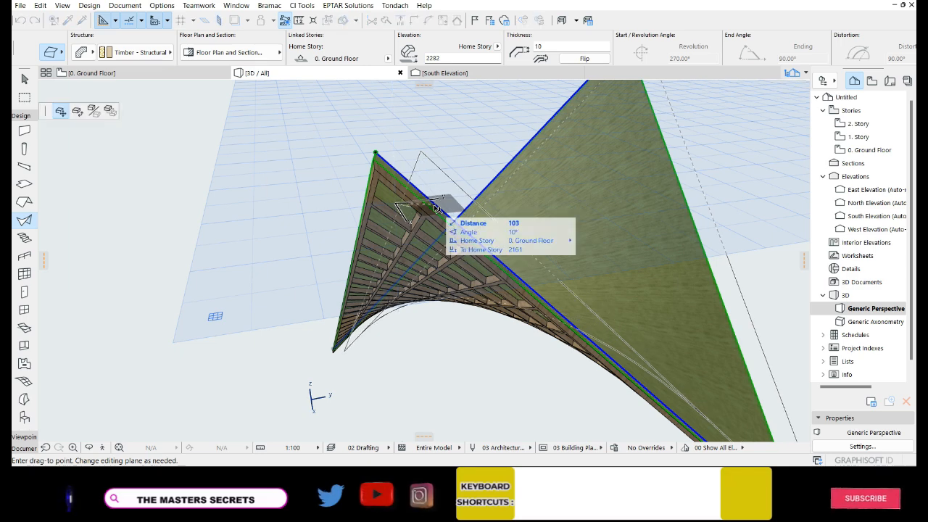
pyautogui.press('Escape')
pyautogui.press('Escape')
# Step: Open the Surface Painter, dock it beside the project navigator and search its surfaces for WOOD
pyautogui.keyDown('shift'); pyautogui.moveTo(279, 221); pyautogui.dragTo(532, 139, button='middle'); pyautogui.keyUp('shift')
pyautogui.keyDown('shift'); pyautogui.moveTo(502, 291); pyautogui.dragTo(530, 219, button='middle'); pyautogui.keyUp('shift')
pyautogui.keyDown('shift'); pyautogui.moveTo(402, 175); pyautogui.dragTo(490, 200, button='middle'); pyautogui.keyUp('shift')
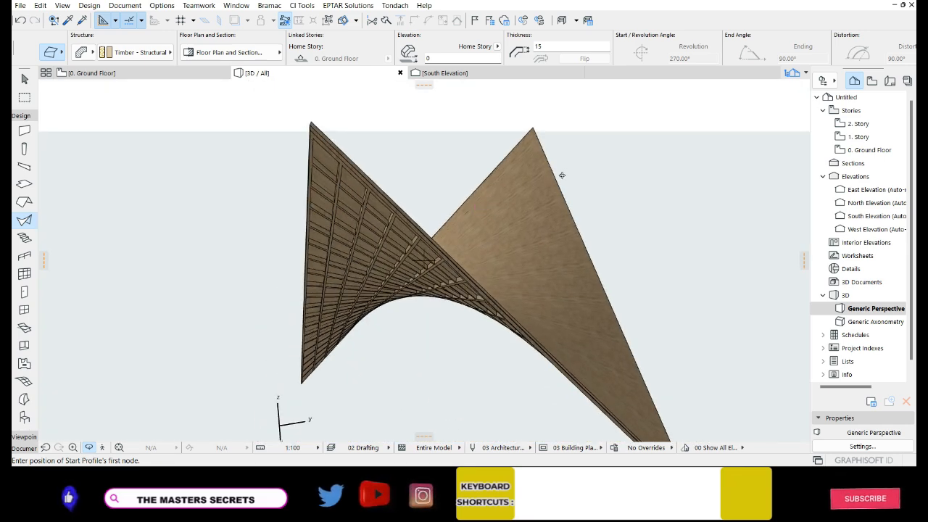
pyautogui.click(236, 5)
pyautogui.moveTo(346, 167)
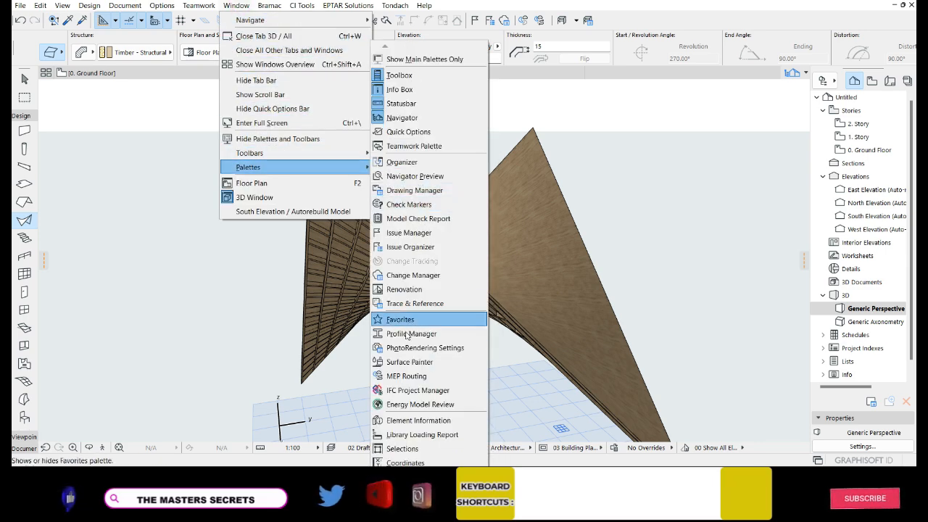
pyautogui.click(403, 363)
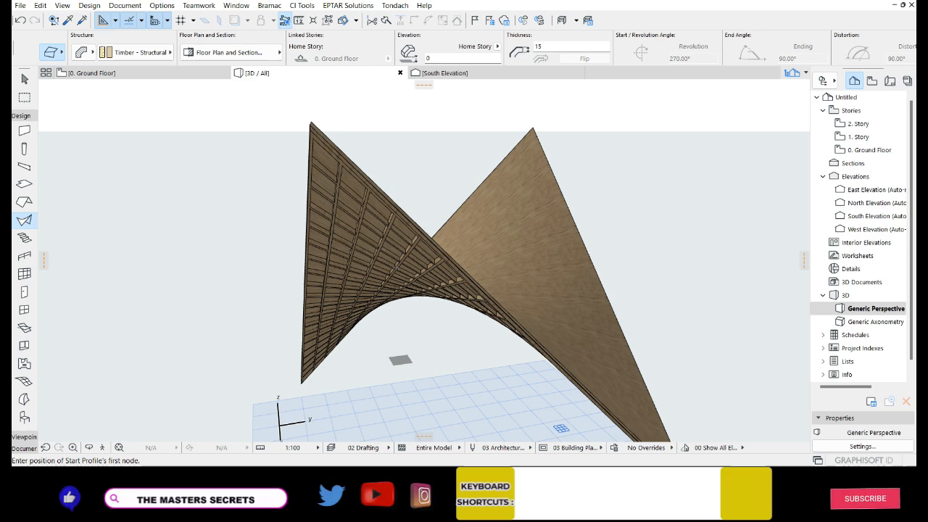
pyautogui.moveTo(519, 72)
pyautogui.mouseDown()
pyautogui.moveTo(529, 83)
pyautogui.moveTo(805, 77)
pyautogui.mouseUp()
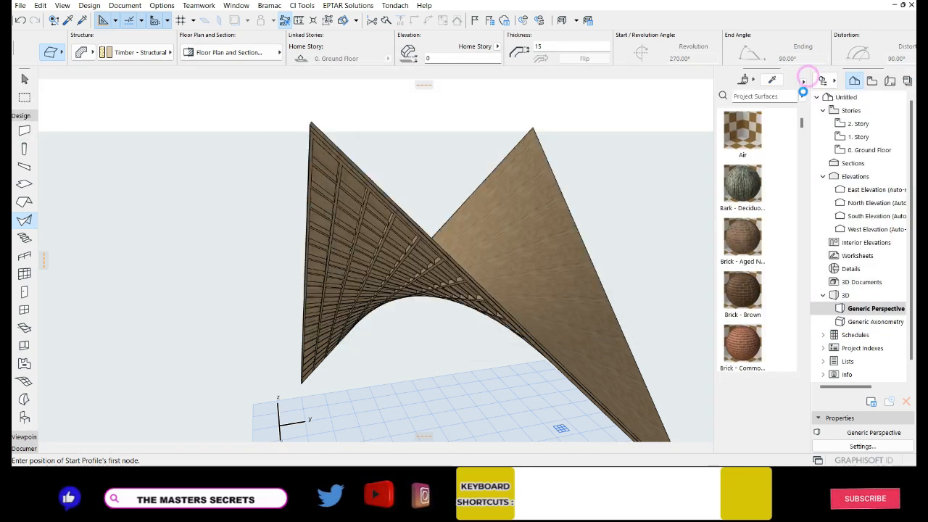
pyautogui.moveTo(804, 126)
pyautogui.mouseDown()
pyautogui.moveTo(803, 166)
pyautogui.moveTo(802, 126)
pyautogui.mouseUp()
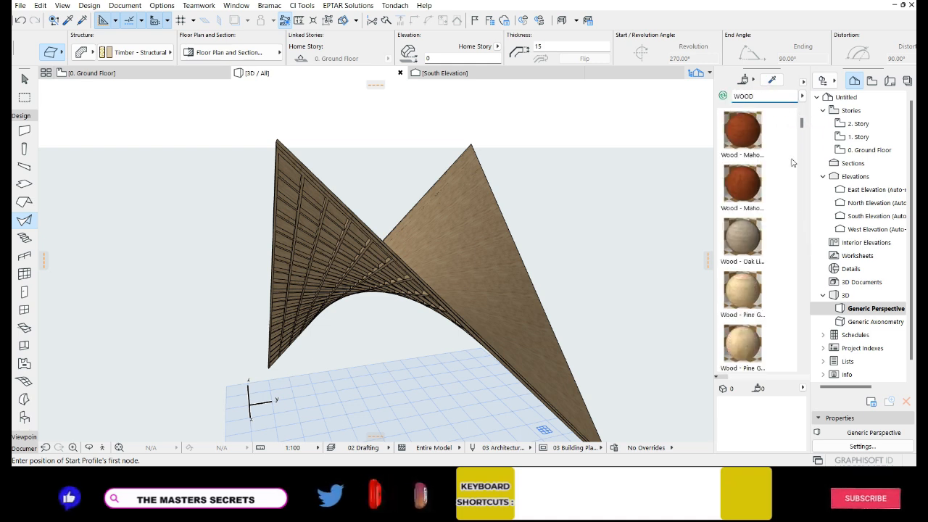
# Step: Add the Wood - Walnut Vertical 24 surface to the project and paint the solid cover shell with it
pyautogui.moveTo(801, 127)
pyautogui.mouseDown()
pyautogui.moveTo(805, 316)
pyautogui.moveTo(805, 246)
pyautogui.mouseUp()
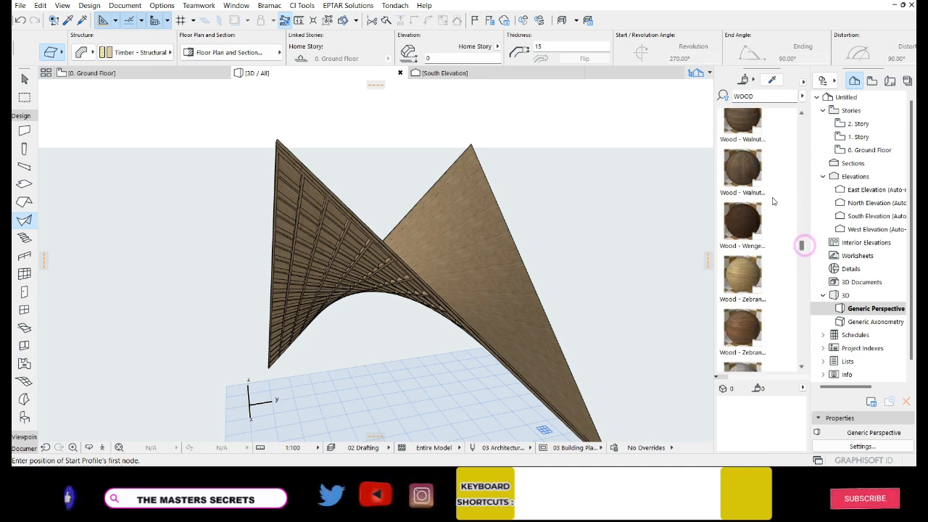
pyautogui.click(741, 166)
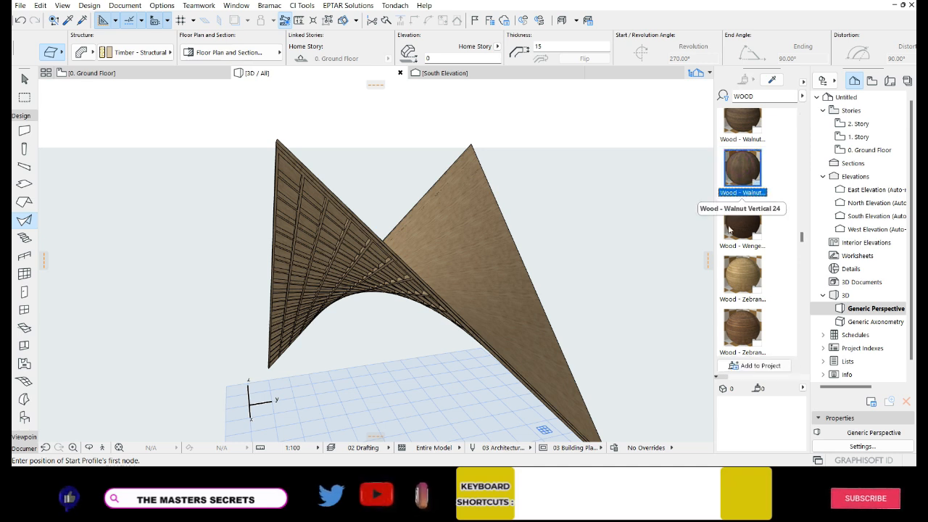
pyautogui.click(753, 365)
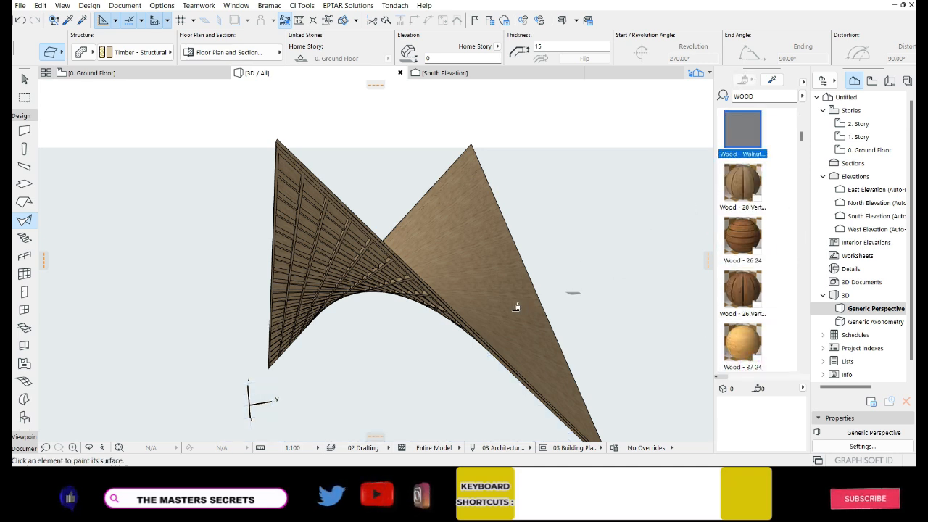
pyautogui.click(470, 267)
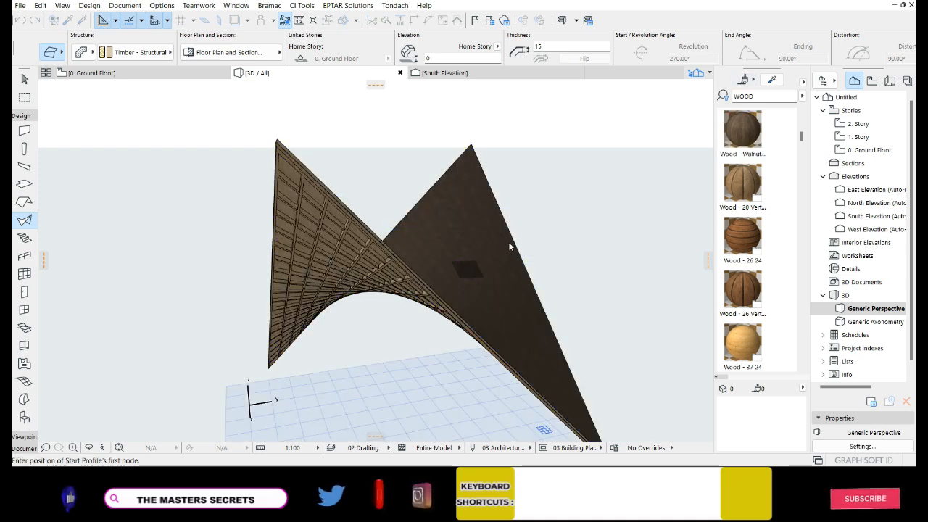
# Step: Add the Wood - 37 24 surface to the project and paint the lattice shell with it on the underside
pyautogui.scroll(5, 440, 214)
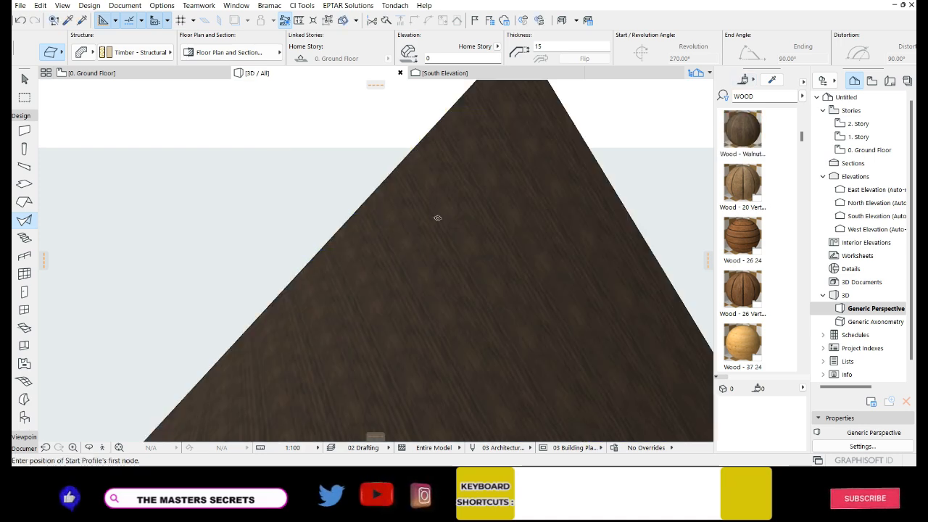
pyautogui.scroll(-6, 385, 171)
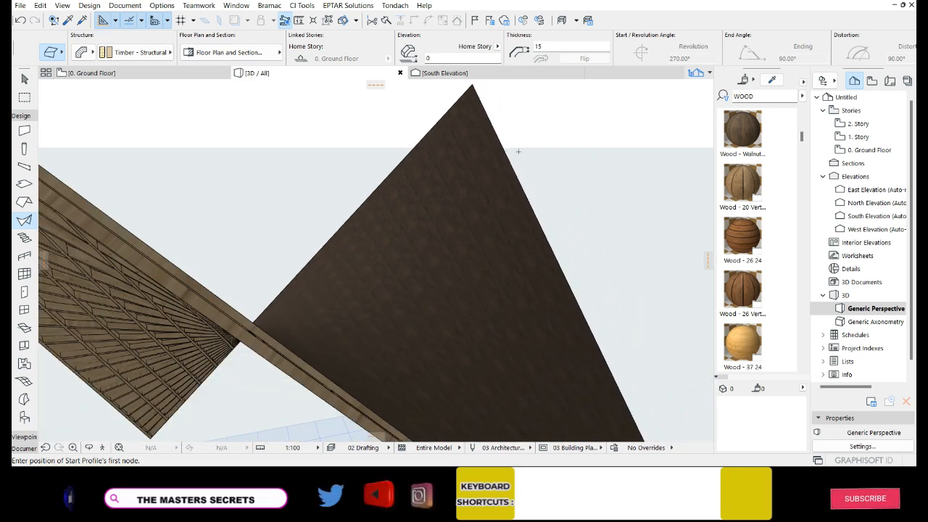
pyautogui.moveTo(389, 199)
pyautogui.keyDown('shift'); pyautogui.mouseDown(button='middle')
pyautogui.moveTo(421, 208)
pyautogui.moveTo(394, 210)
pyautogui.mouseUp(button='middle'); pyautogui.keyUp('shift')
pyautogui.scroll(1, 440, 147)
pyautogui.scroll(1, 465, 181)
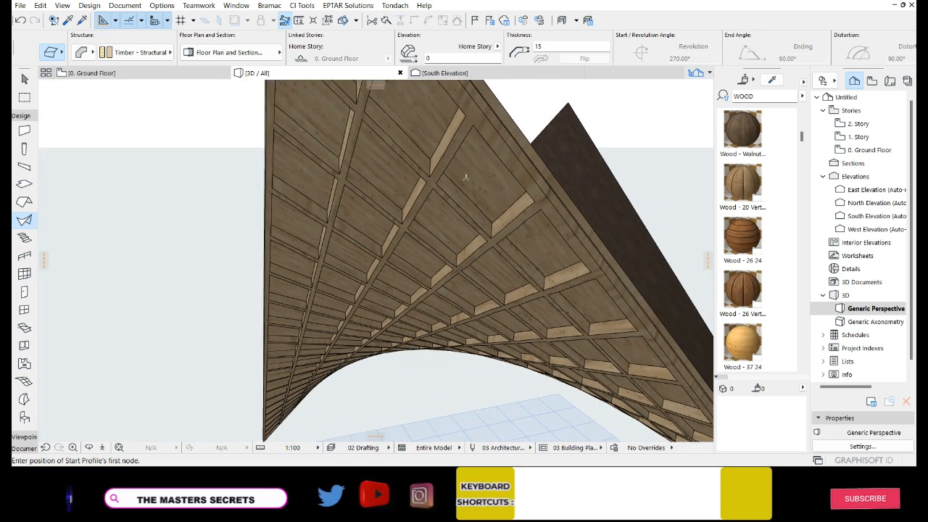
pyautogui.moveTo(742, 339); pyautogui.dragTo(439, 166)
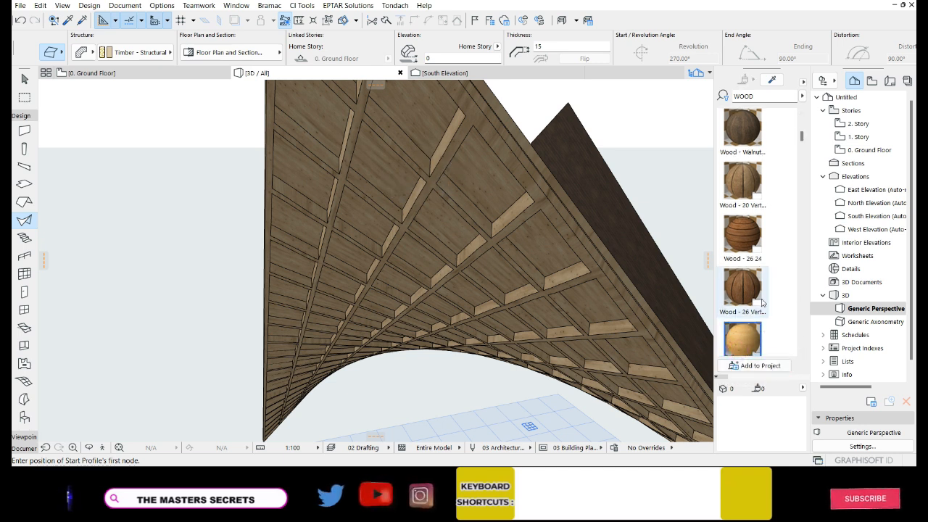
pyautogui.scroll(-1, 762, 302)
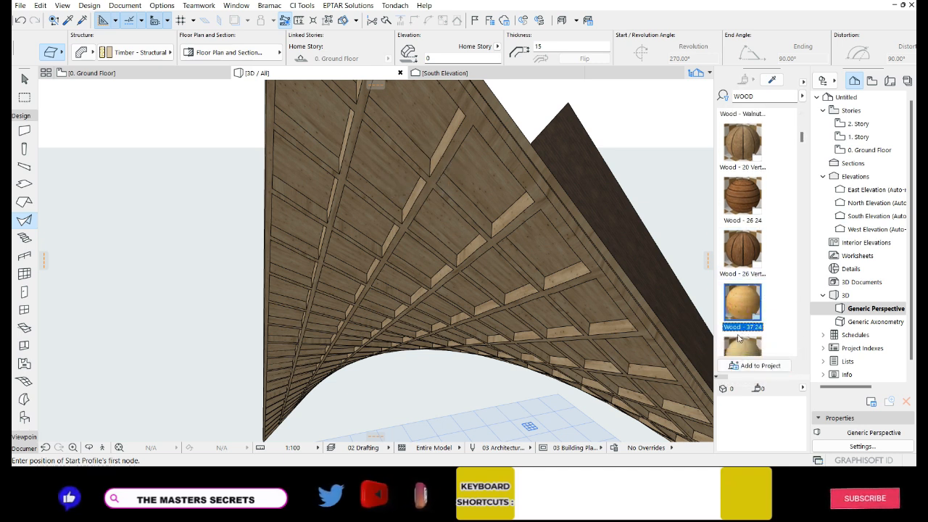
pyautogui.click(757, 366)
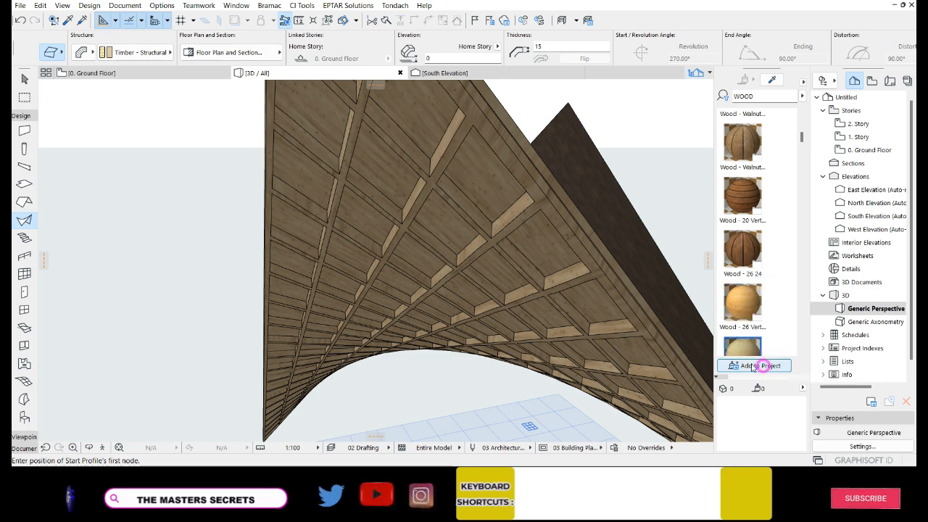
pyautogui.click(420, 197)
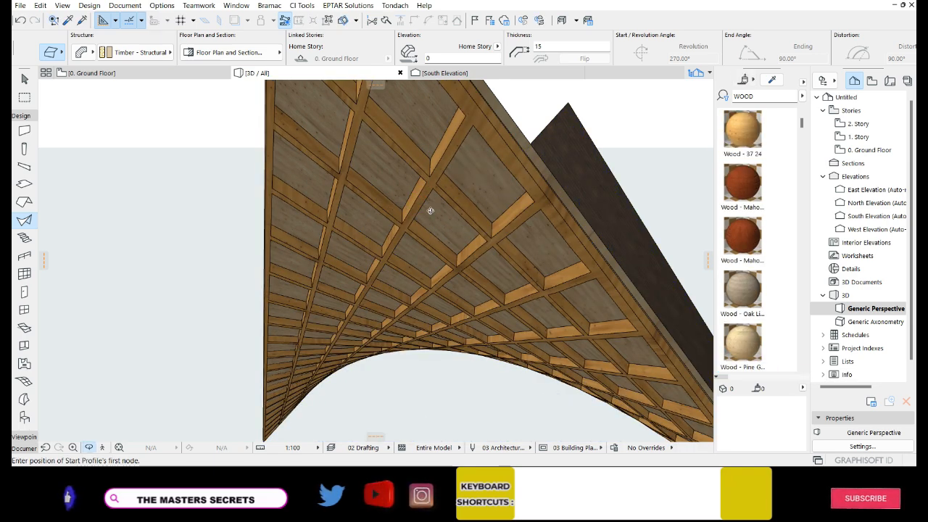
# Step: Select both the lattice shell and its cover shell, group them and clear the selection
pyautogui.scroll(-3, 204, 220)
pyautogui.keyDown('shift'); pyautogui.moveTo(198, 265); pyautogui.dragTo(285, 127, button='middle'); pyautogui.keyUp('shift')
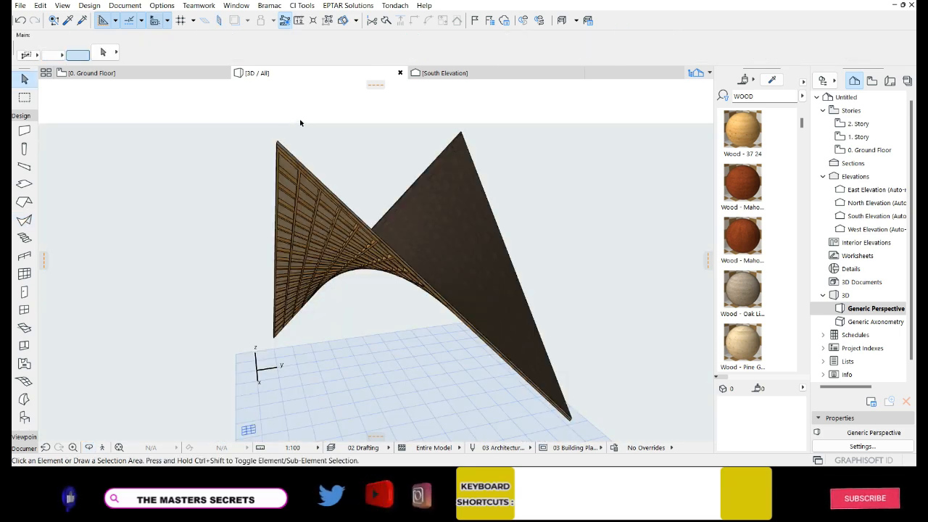
pyautogui.click(561, 133)
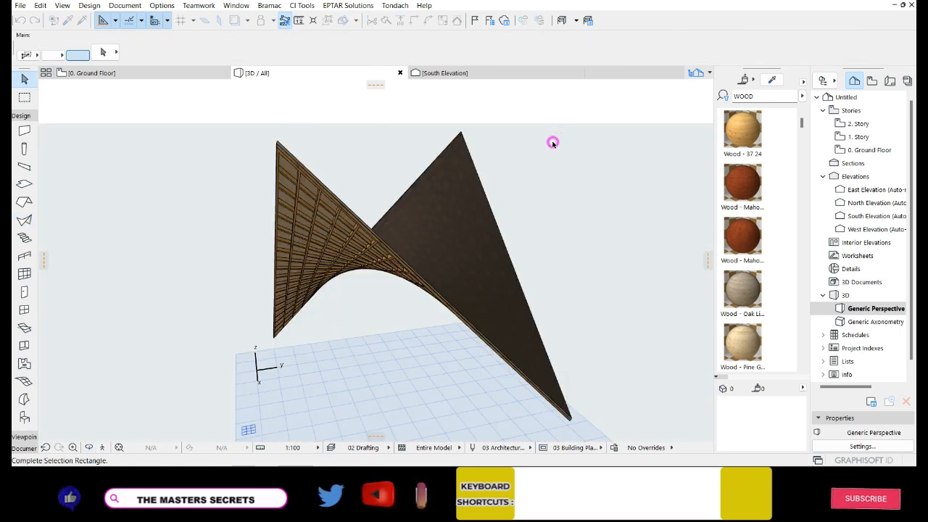
pyautogui.click(229, 335)
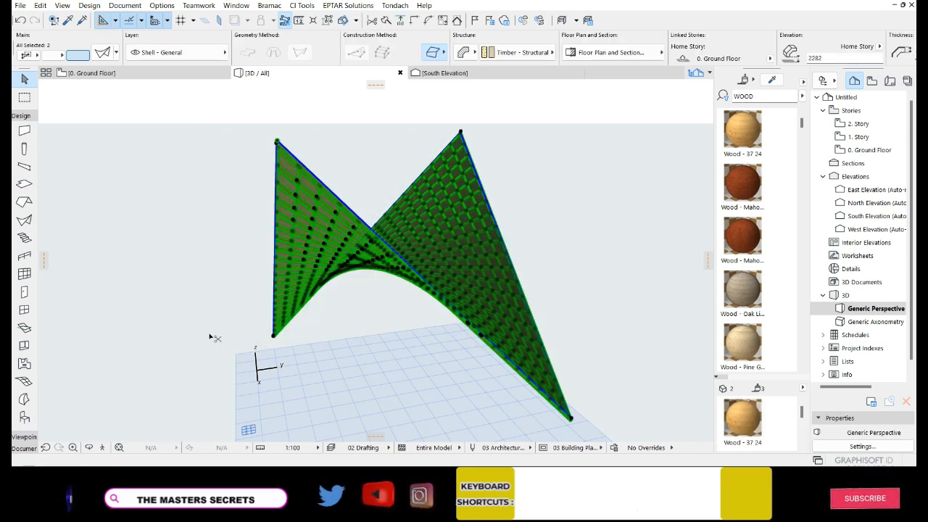
pyautogui.hotkey('ctrl', 'g')
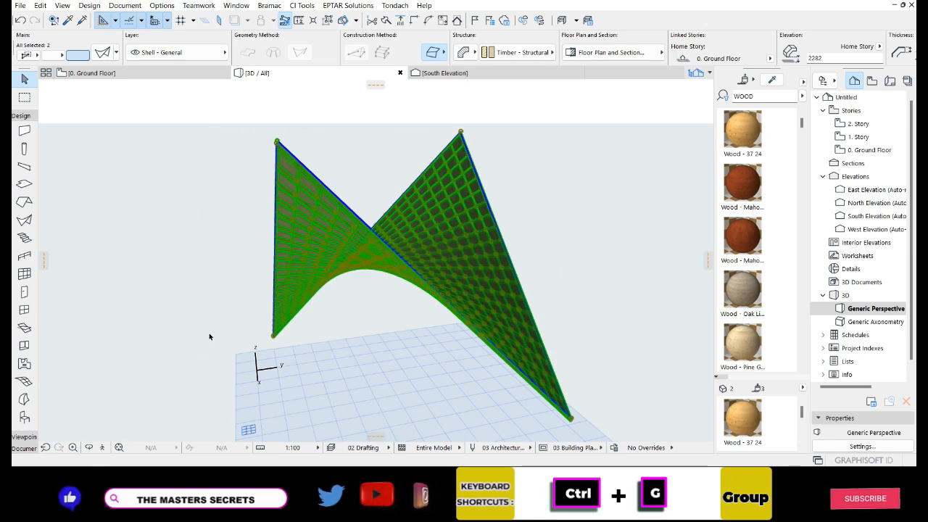
pyautogui.click(198, 274)
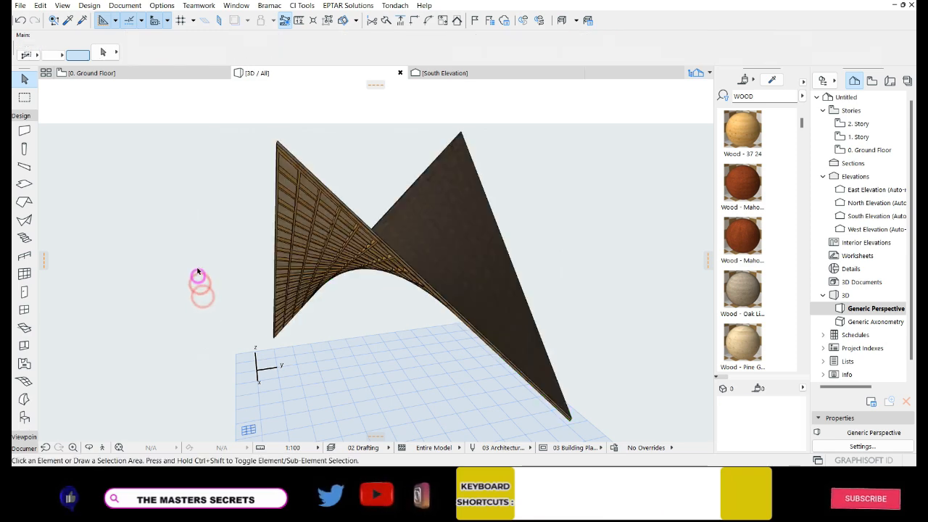
# Step: Check the grouping by selecting the lattice shell up close, and clear the selection
pyautogui.click(302, 203)
pyautogui.scroll(3, 303, 168)
pyautogui.scroll(2, 298, 175)
pyautogui.scroll(-3, 303, 176)
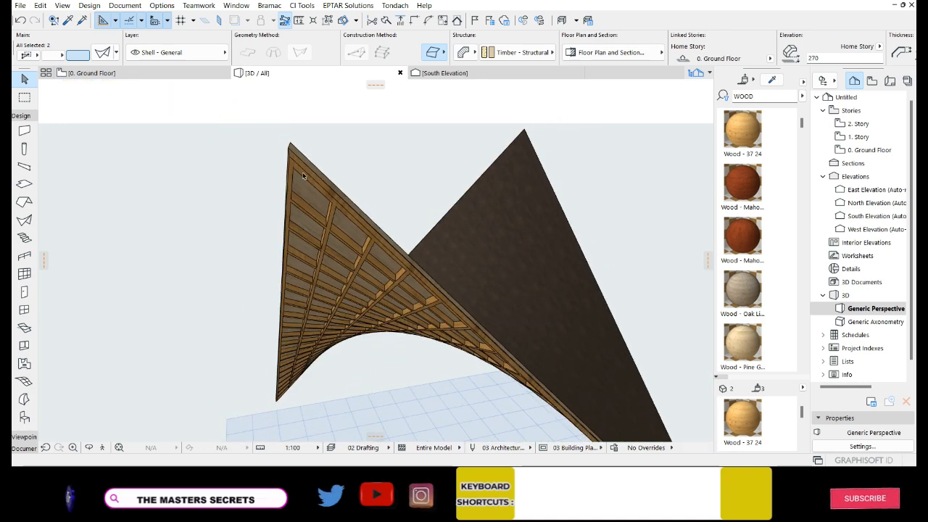
pyautogui.scroll(-3, 303, 174)
pyautogui.click(346, 146)
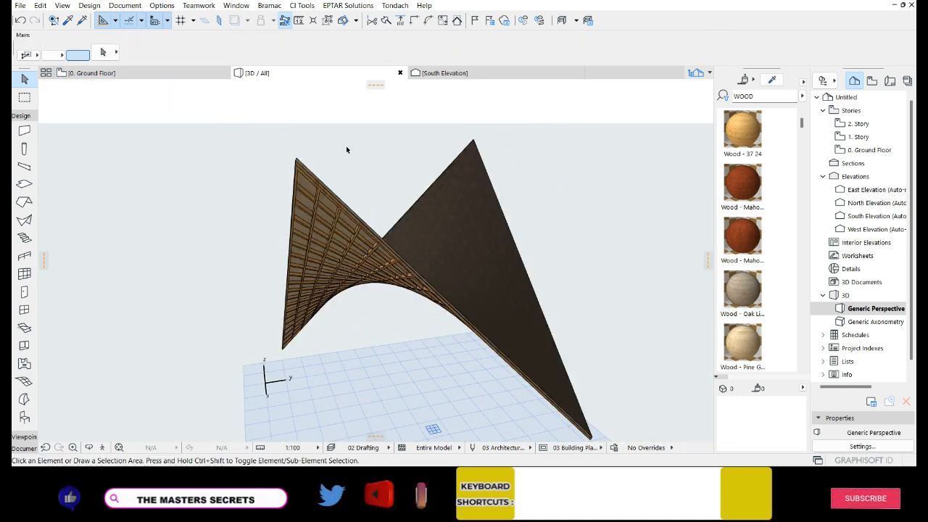
# Step: Examine the grouped shells from all around, including the lattice underside and the walnut top
pyautogui.scroll(-2, 348, 196)
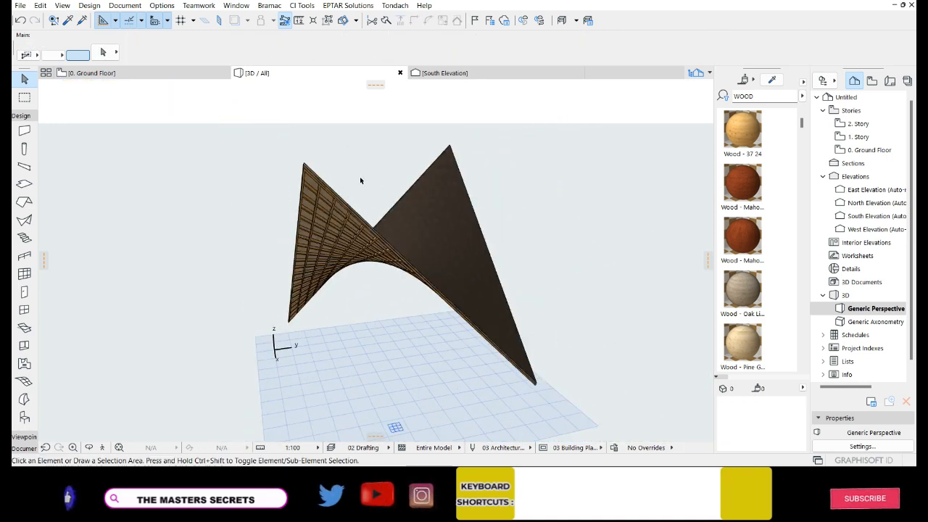
pyautogui.scroll(-2, 360, 180)
pyautogui.click(88, 448)
pyautogui.moveTo(161, 319); pyautogui.dragTo(551, 263)
pyautogui.moveTo(413, 284); pyautogui.dragTo(170, 224)
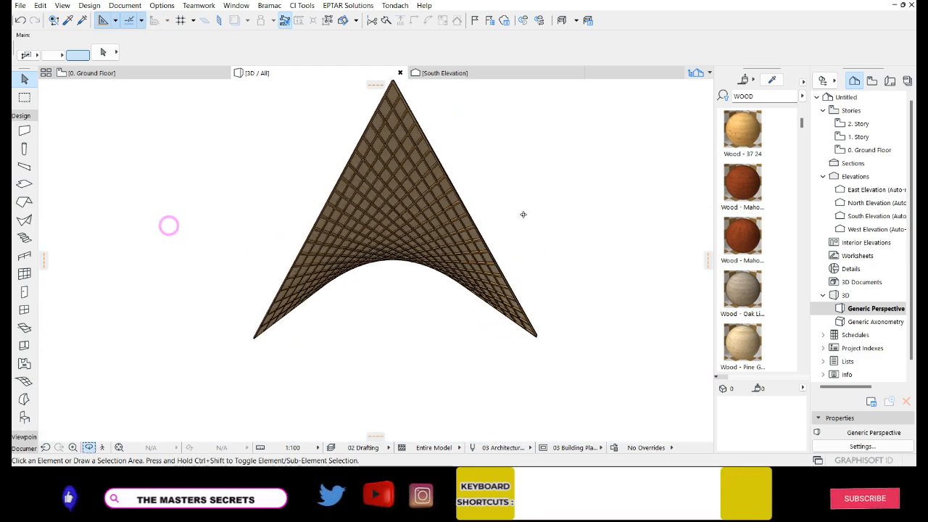
pyautogui.scroll(5, 454, 186)
pyautogui.moveTo(361, 179); pyautogui.dragTo(334, 315)
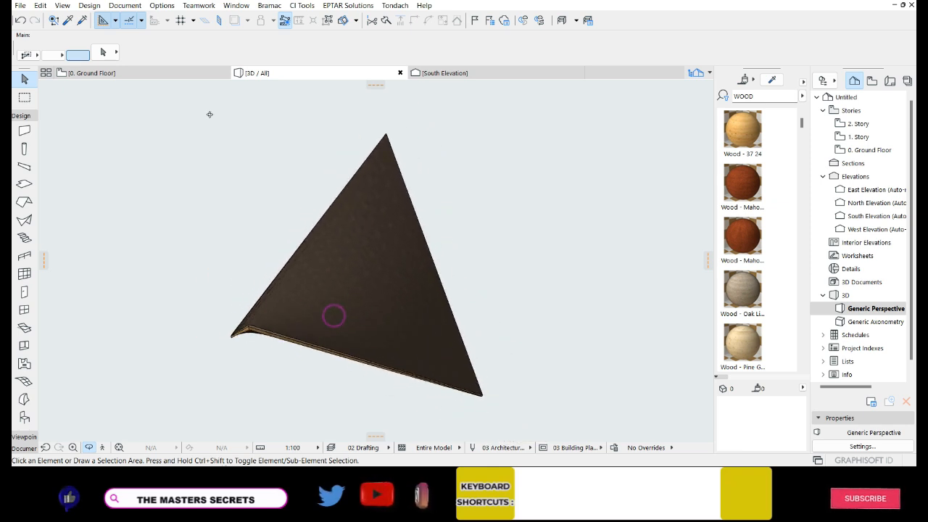
# Step: On the Ground Floor plan, delete the spare square shell east of the lattice shell
pyautogui.click(155, 72)
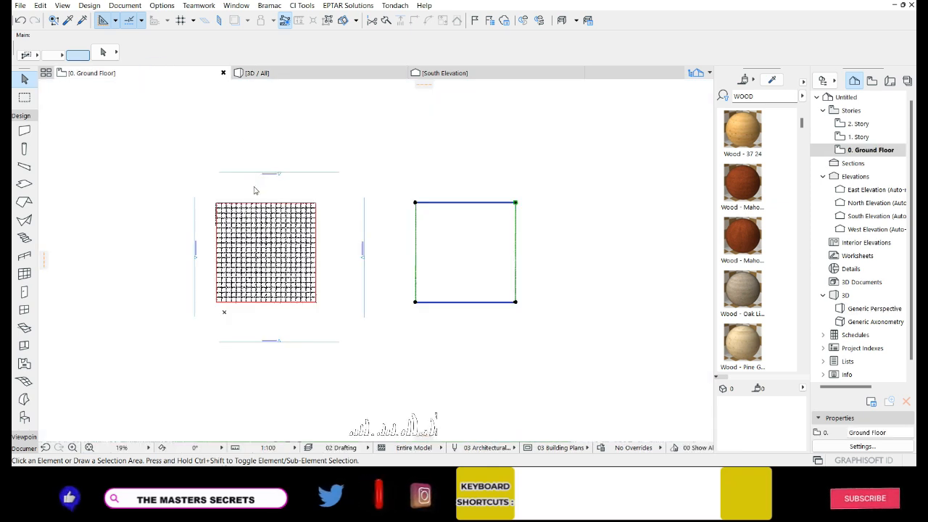
pyautogui.press('Delete')
pyautogui.click(435, 348)
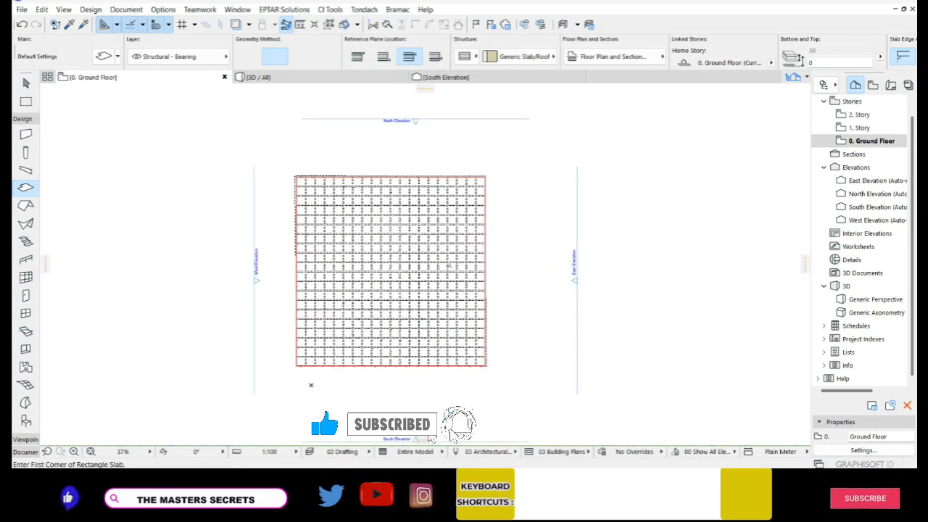
# Step: Select the grouped shells on the plan and rotate them by -45° about a point just east of the group
pyautogui.keyDown('shift'); pyautogui.click(453, 255); pyautogui.keyUp('shift')
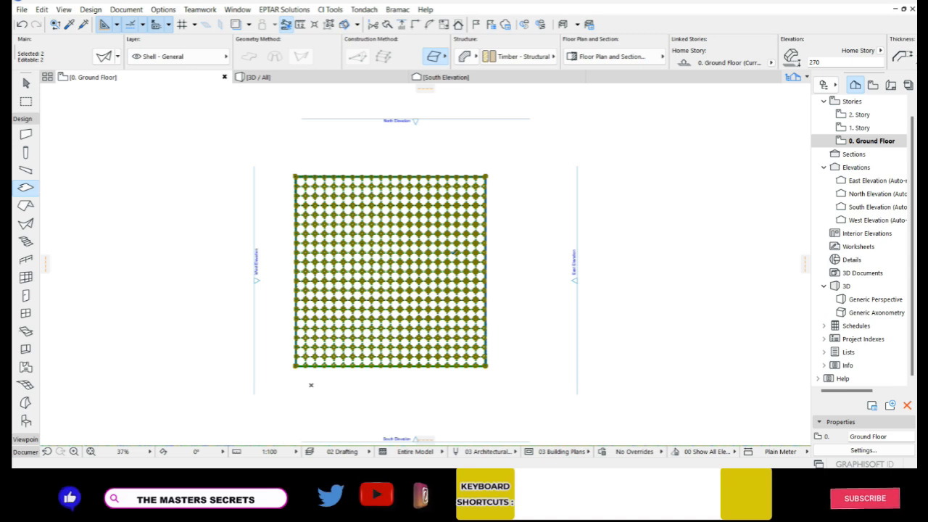
pyautogui.hotkey('ctrl', 'e')
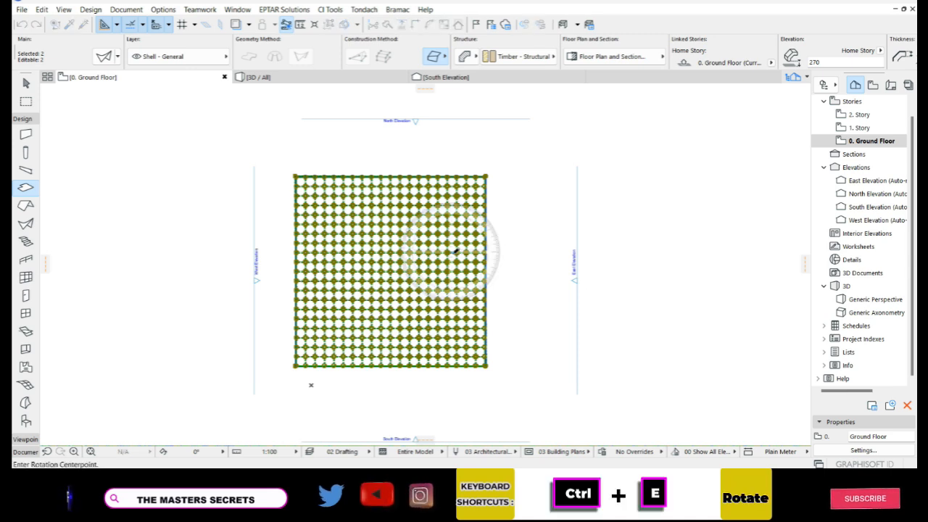
pyautogui.scroll(-2, 482, 232)
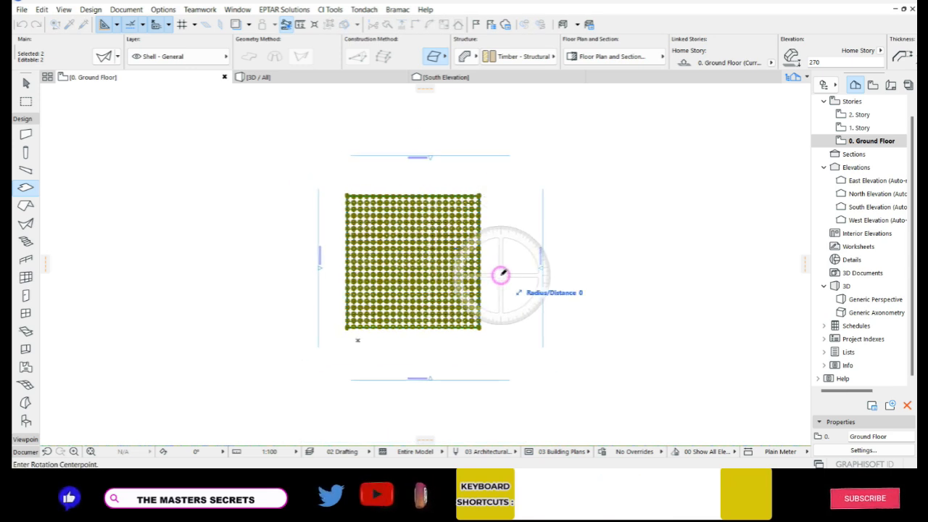
pyautogui.click(500, 275)
pyautogui.click(546, 273)
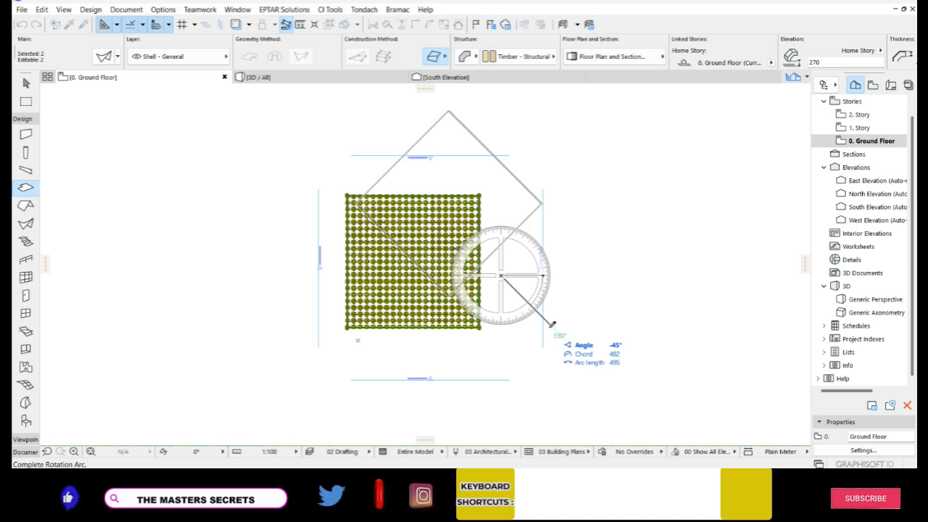
pyautogui.click(552, 324)
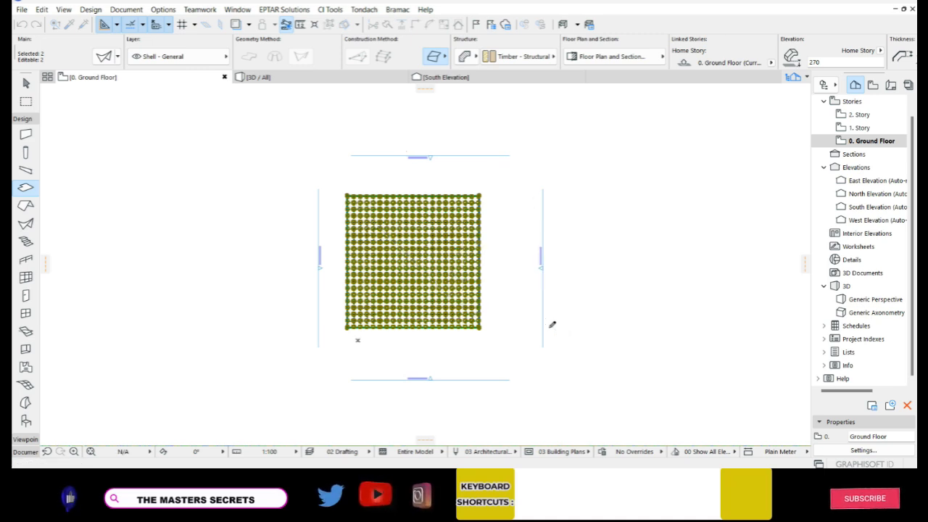
# Step: Select all the rotated shells on the plan and move them back between the elevation markers
pyautogui.hotkey('ctrl', 'a')
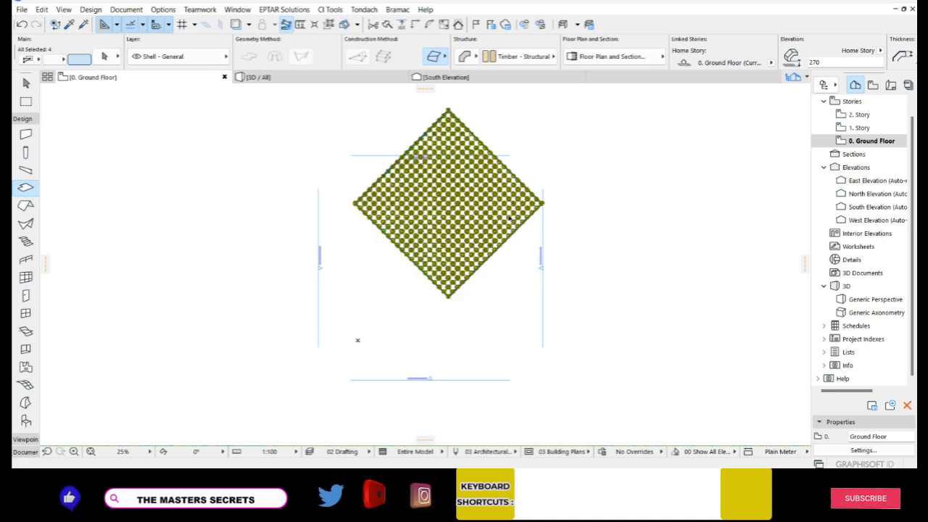
pyautogui.hotkey('ctrl', 'd')
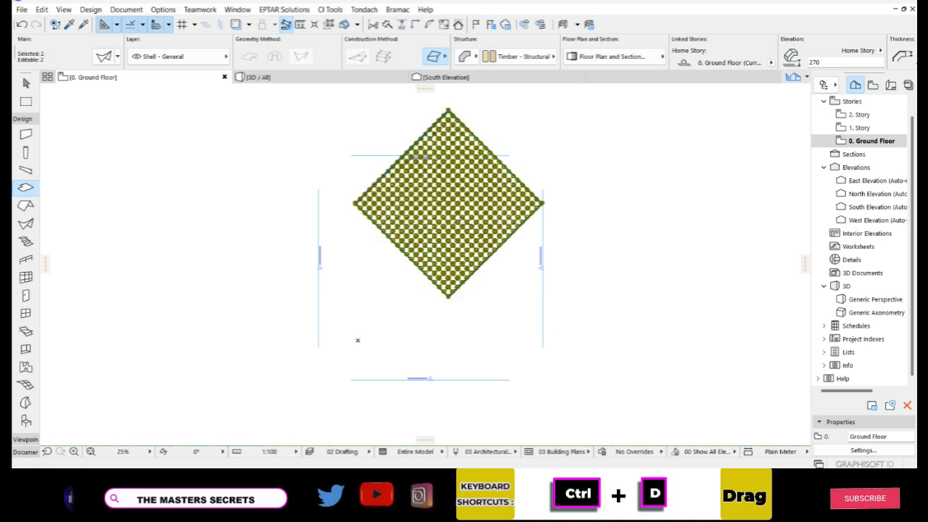
pyautogui.click(449, 214)
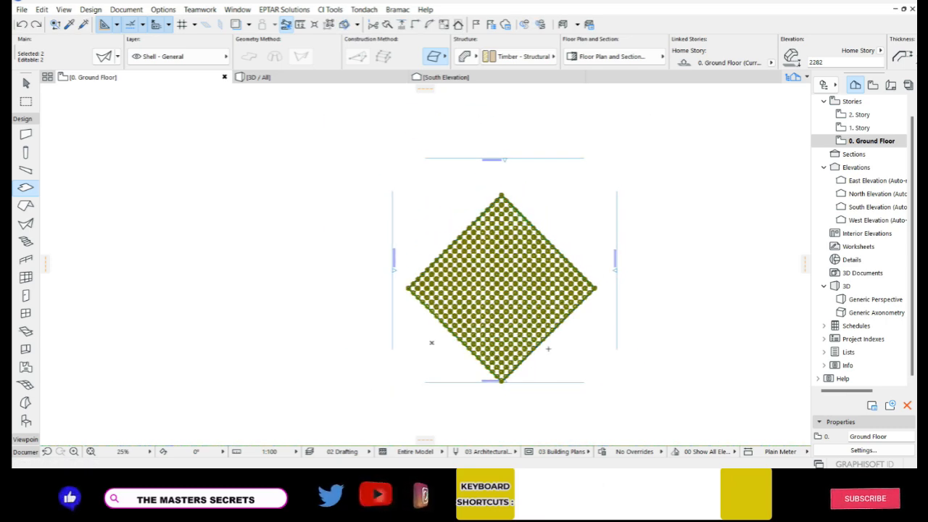
# Step: Mirror a copy of the grouped shells across their northwest edge, and clear the selection
pyautogui.hotkey('ctrl', 'shift', 'm')
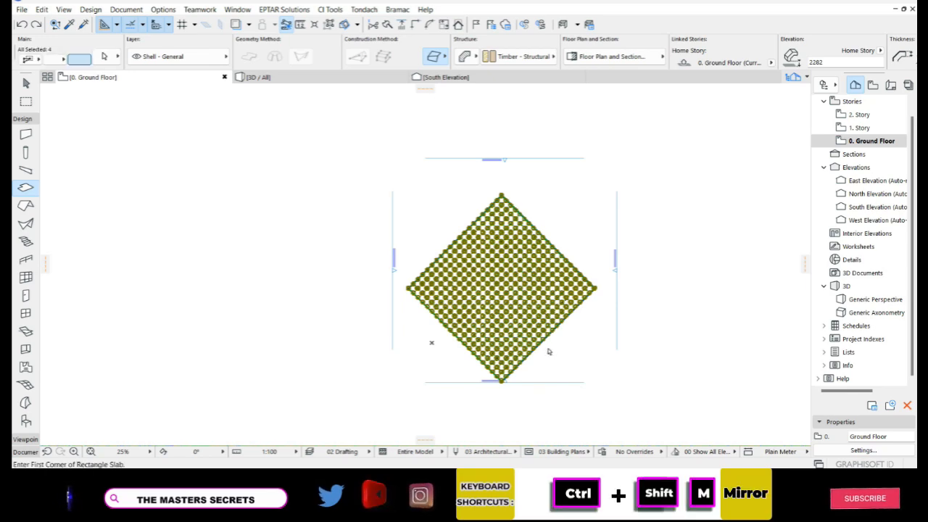
pyautogui.hotkey('ctrl', 'shift', 'm')
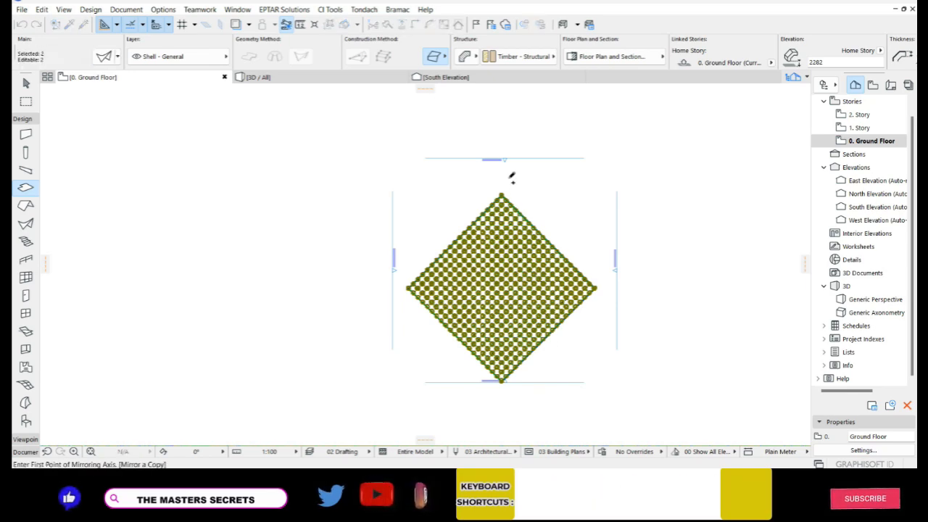
pyautogui.scroll(6, 511, 186)
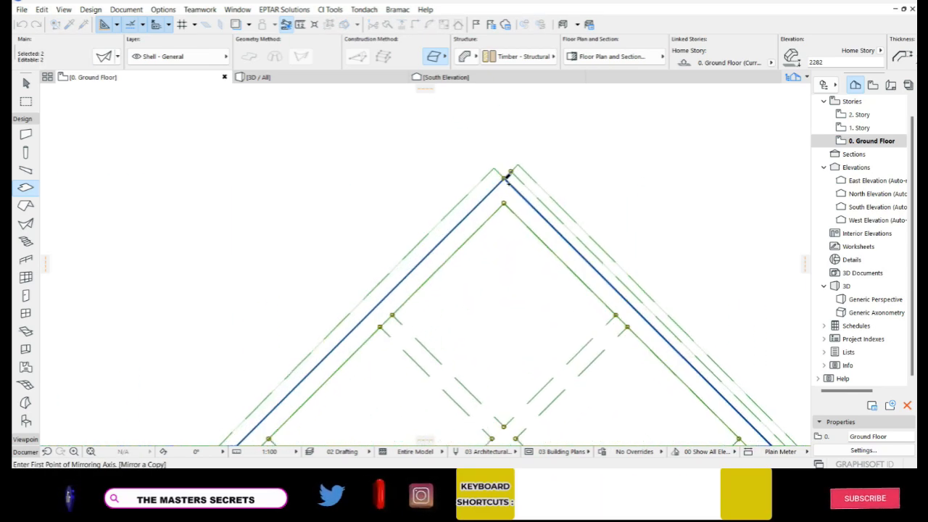
pyautogui.click(504, 177)
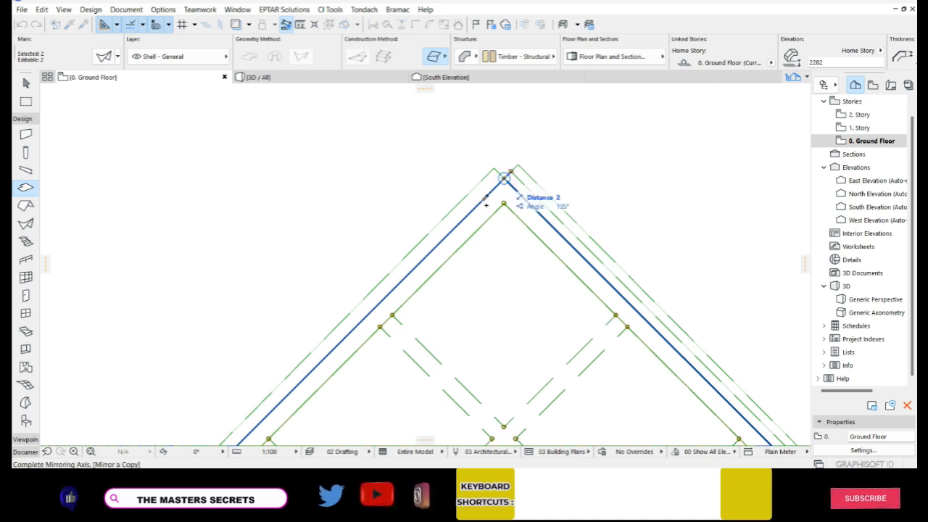
pyautogui.click(413, 272)
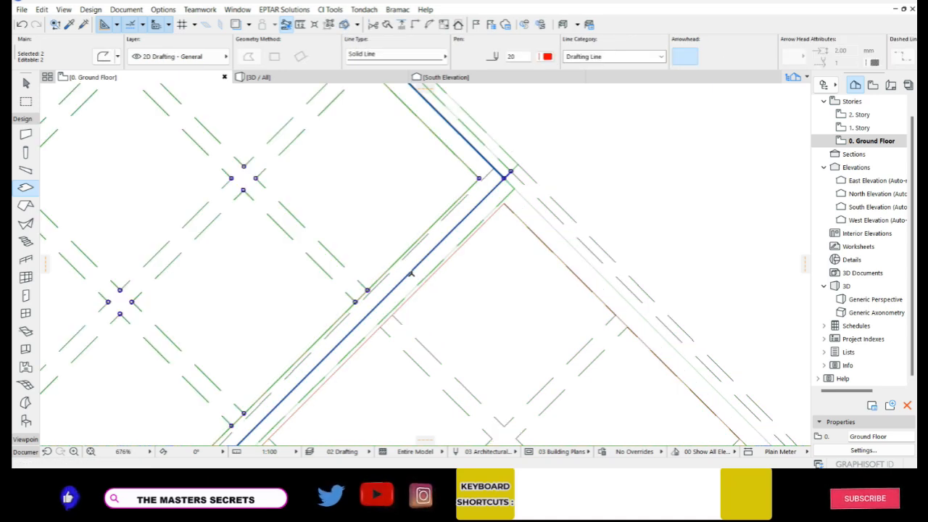
pyautogui.scroll(-15, 456, 206)
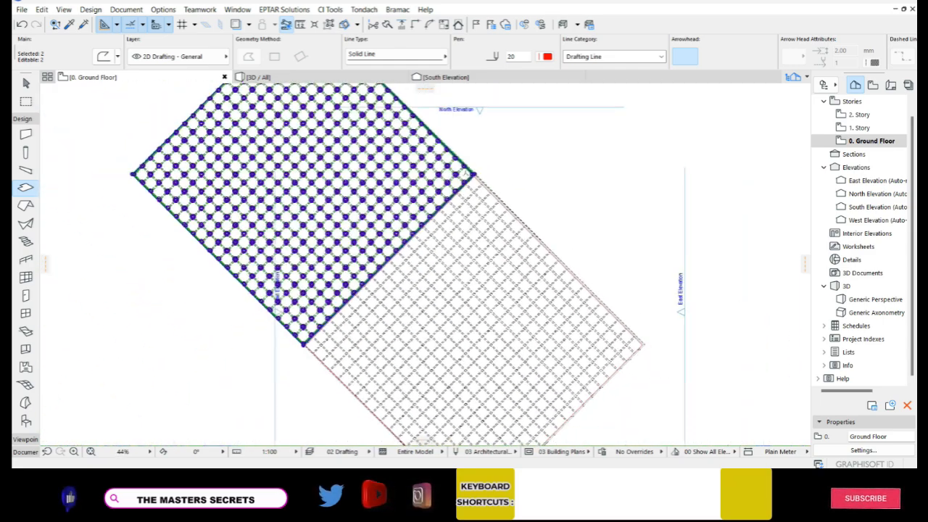
pyautogui.scroll(-3, 482, 190)
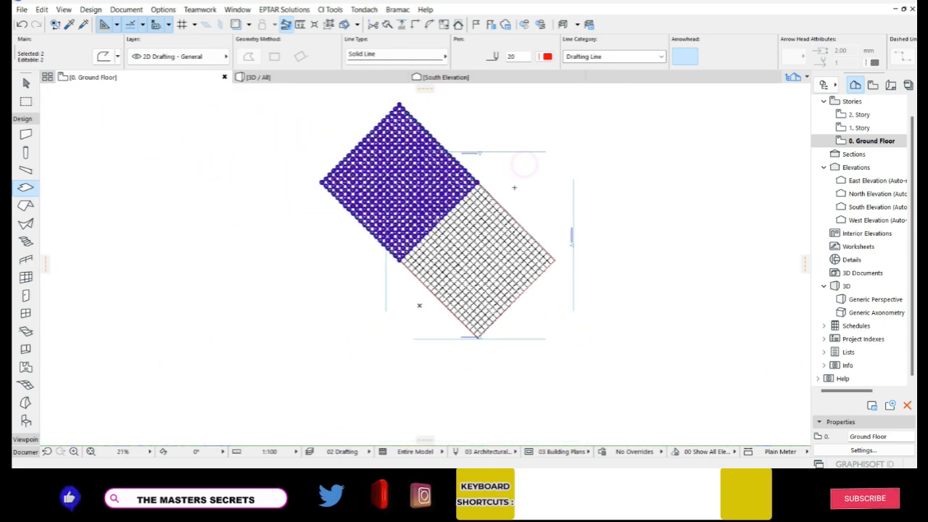
pyautogui.press('Escape')
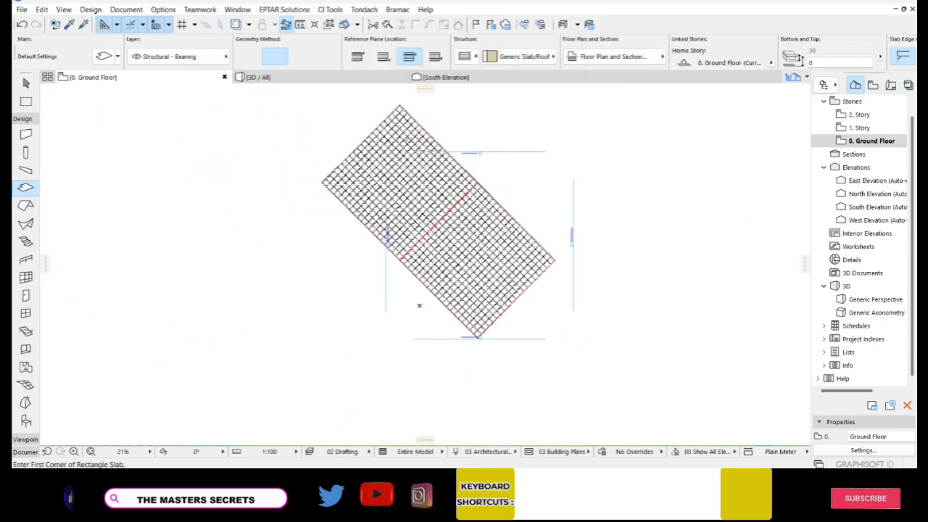
# Step: Examine the mirrored shell pair in 3D from several sides, including the lattice underside and the shared edge
pyautogui.click(338, 76)
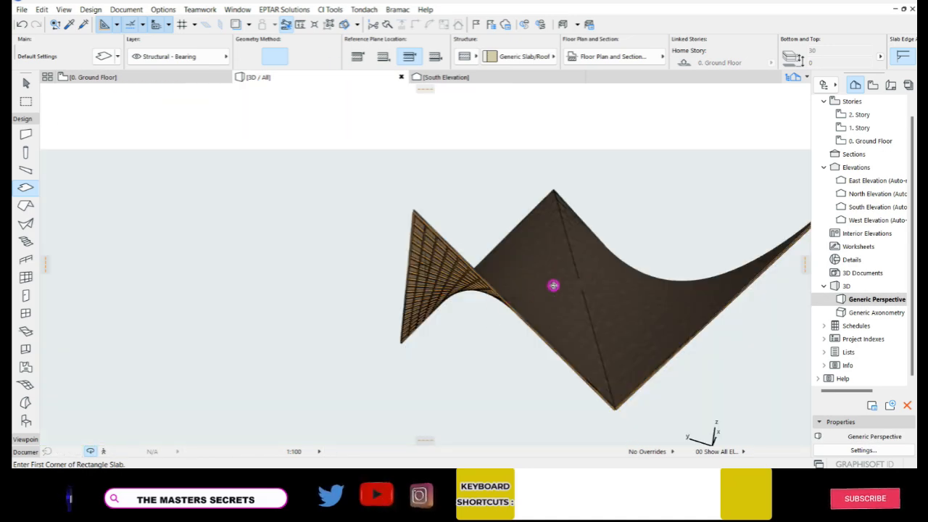
pyautogui.keyDown('shift'); pyautogui.moveTo(553, 285); pyautogui.dragTo(633, 365, button='middle'); pyautogui.keyUp('shift')
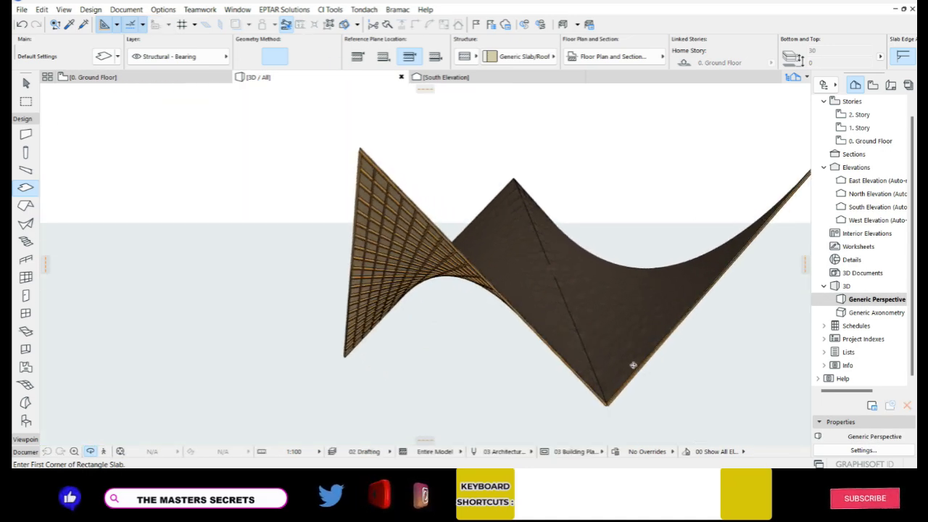
pyautogui.scroll(4, 590, 365)
pyautogui.keyDown('shift'); pyautogui.moveTo(557, 364); pyautogui.dragTo(513, 303, button='middle'); pyautogui.keyUp('shift')
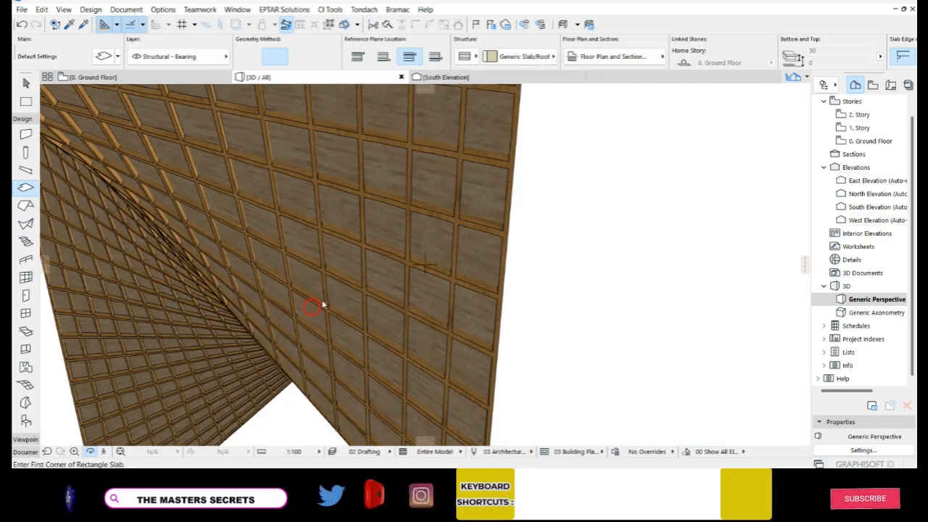
pyautogui.moveTo(289, 294); pyautogui.dragTo(346, 247, button='middle')
pyautogui.rightClick(345, 247)
pyautogui.click(630, 213)
pyautogui.keyDown('shift'); pyautogui.moveTo(540, 224); pyautogui.dragTo(480, 412, button='middle'); pyautogui.keyUp('shift')
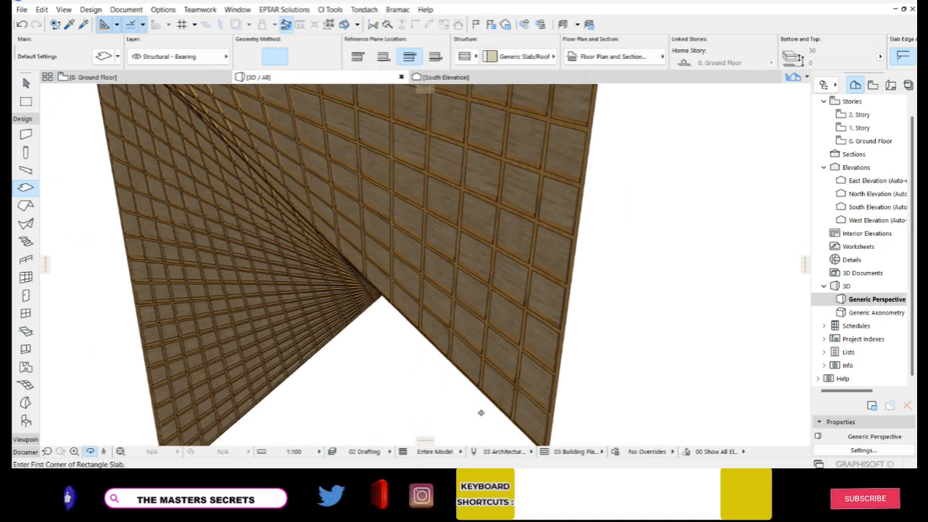
pyautogui.keyDown('shift'); pyautogui.moveTo(543, 354); pyautogui.dragTo(436, 351, button='middle'); pyautogui.keyUp('shift')
pyautogui.scroll(-3, 356, 406)
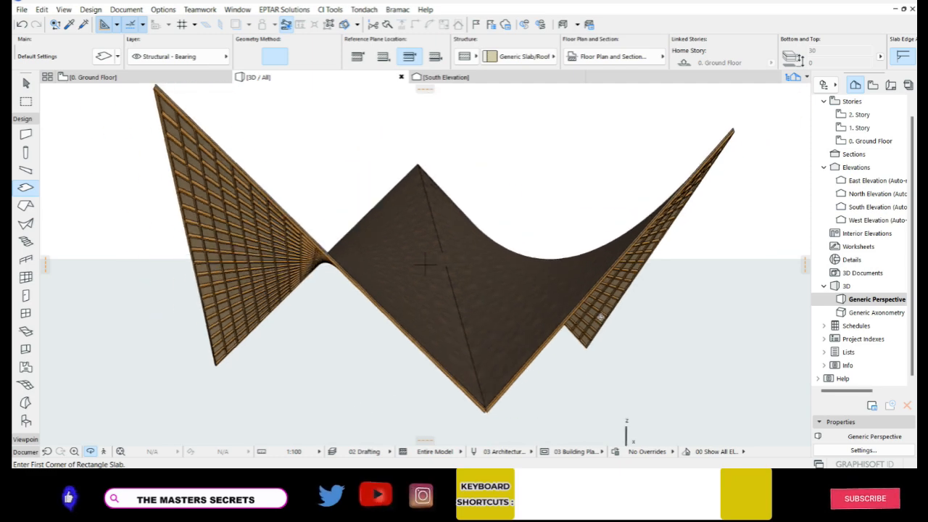
pyautogui.keyDown('shift'); pyautogui.moveTo(645, 370); pyautogui.dragTo(710, 296, button='middle'); pyautogui.keyUp('shift')
# Step: Back on the Ground Floor plan, open the slab default settings and switch the slab to a basic structure
pyautogui.click(160, 77)
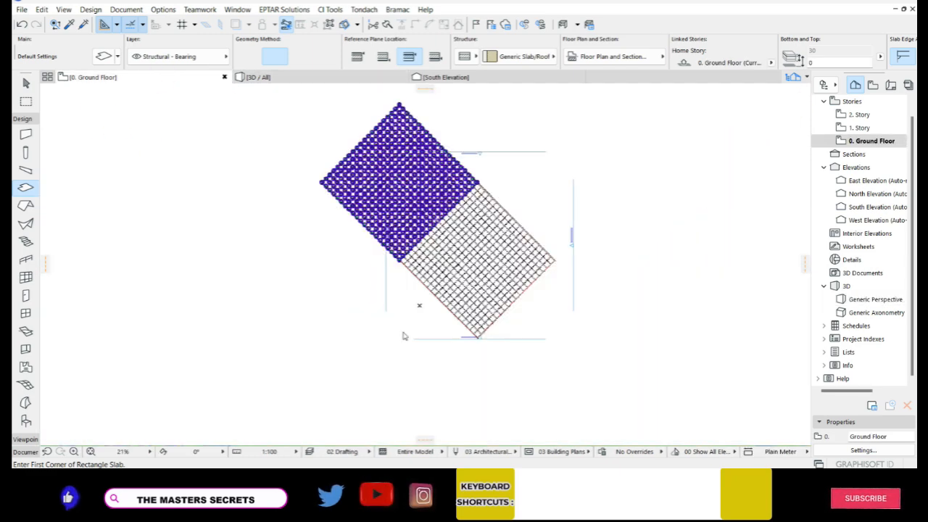
pyautogui.scroll(-2, 451, 333)
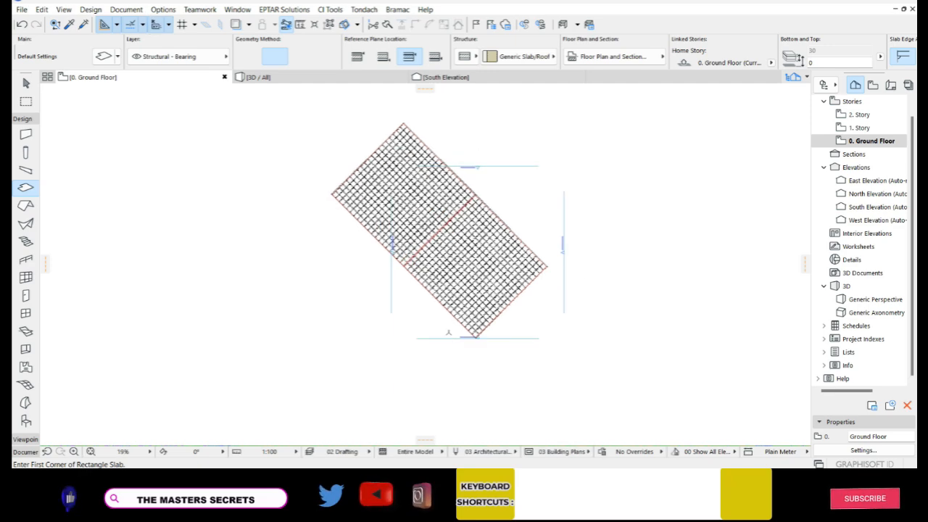
pyautogui.scroll(2, 127, 191)
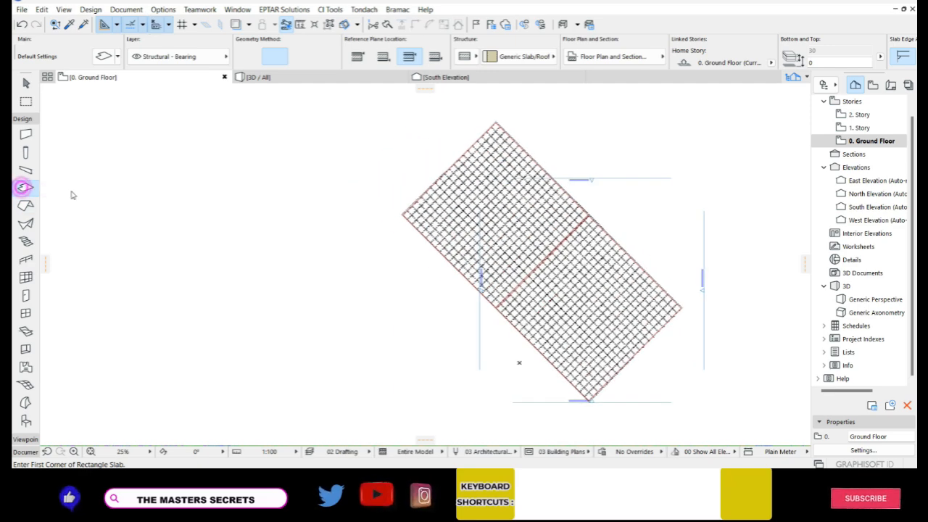
pyautogui.hotkey('ctrl', 't')
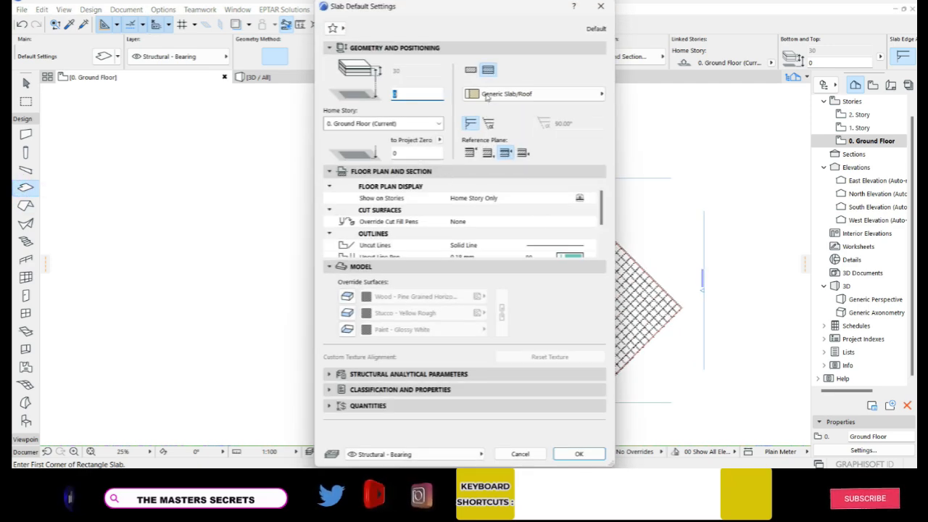
pyautogui.click(471, 70)
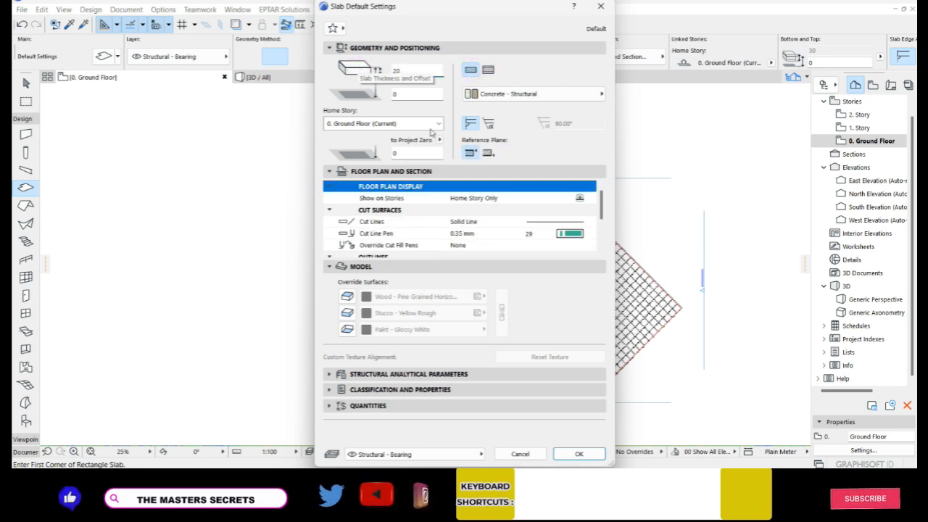
# Step: Set the slab's cut line, uncut line and hidden line pens to pen 1 (0.13 mm)
pyautogui.click(586, 234)
pyautogui.click(602, 234)
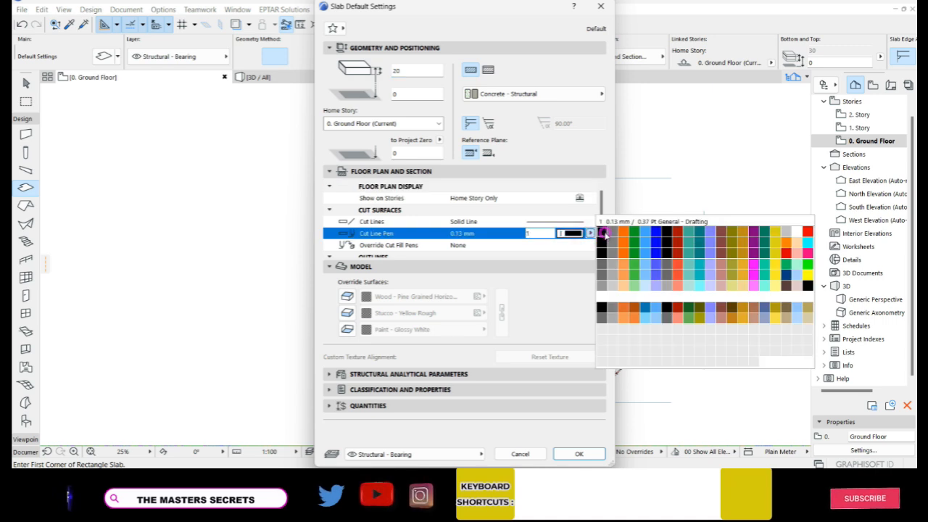
pyautogui.scroll(-3, 601, 233)
pyautogui.click(570, 245)
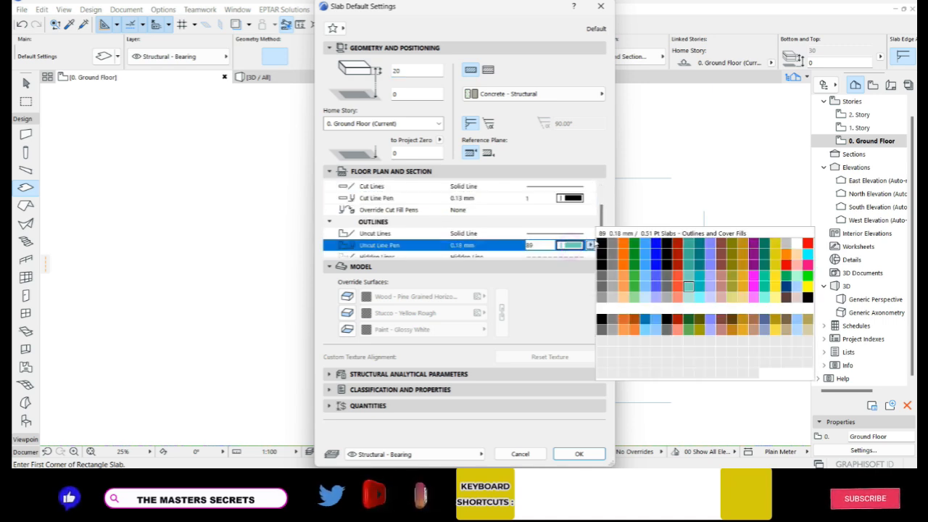
pyautogui.click(596, 239)
pyautogui.scroll(-1, 600, 240)
pyautogui.scroll(-1, 600, 239)
pyautogui.click(592, 234)
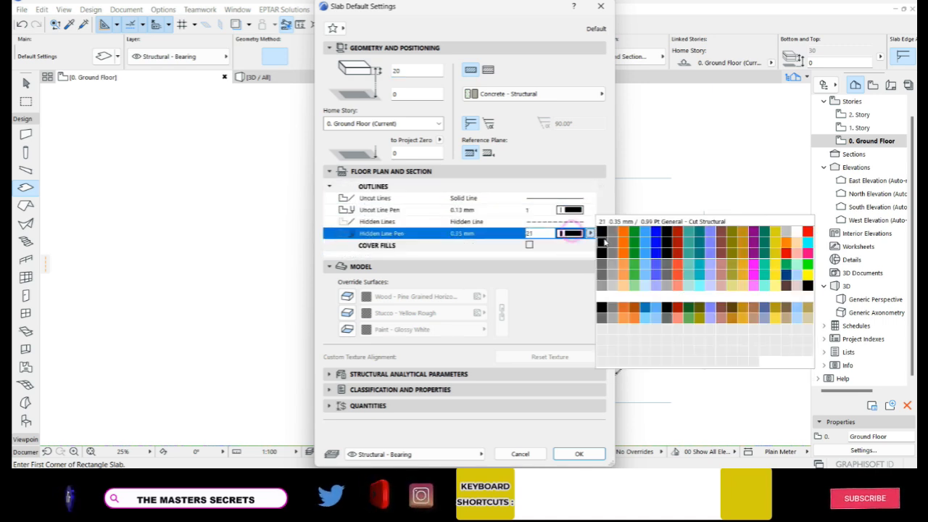
pyautogui.click(599, 234)
# Step: Override the slab's top, edge and bottom surfaces with Concrete - 02 and accept the default settings
pyautogui.click(346, 296)
pyautogui.click(346, 329)
pyautogui.click(346, 312)
pyautogui.click(425, 296)
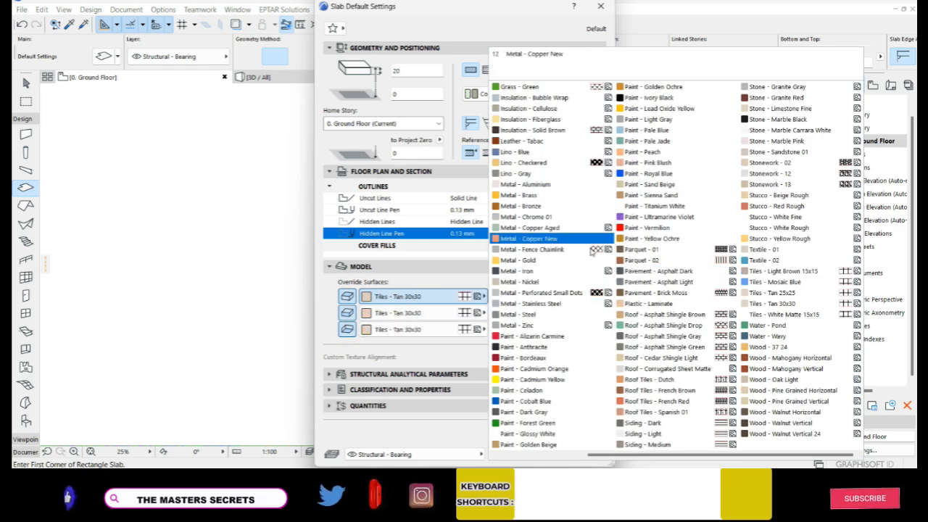
pyautogui.hscroll(-3, 536, 341)
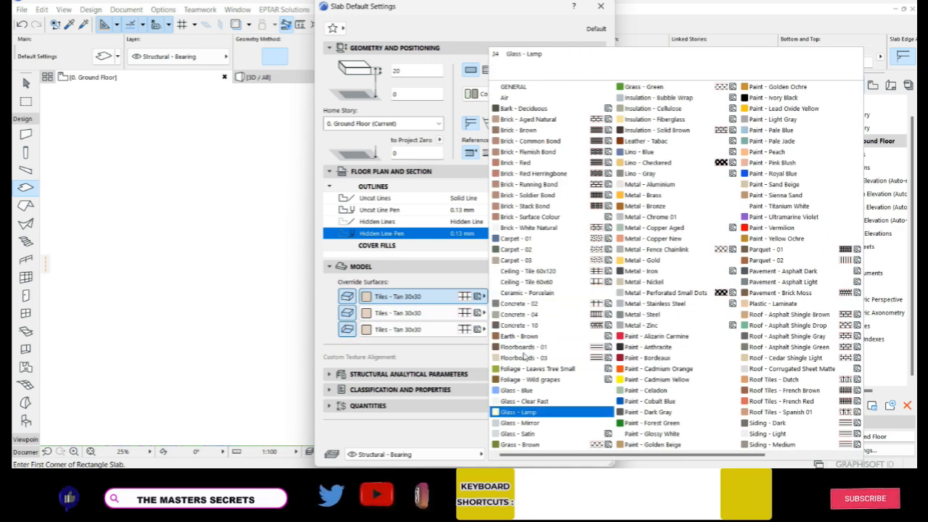
pyautogui.click(513, 305)
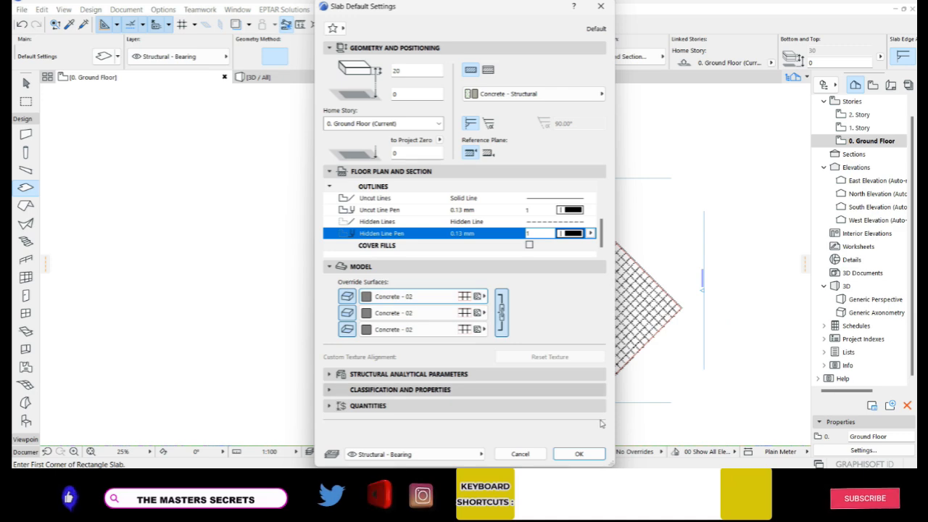
pyautogui.click(583, 452)
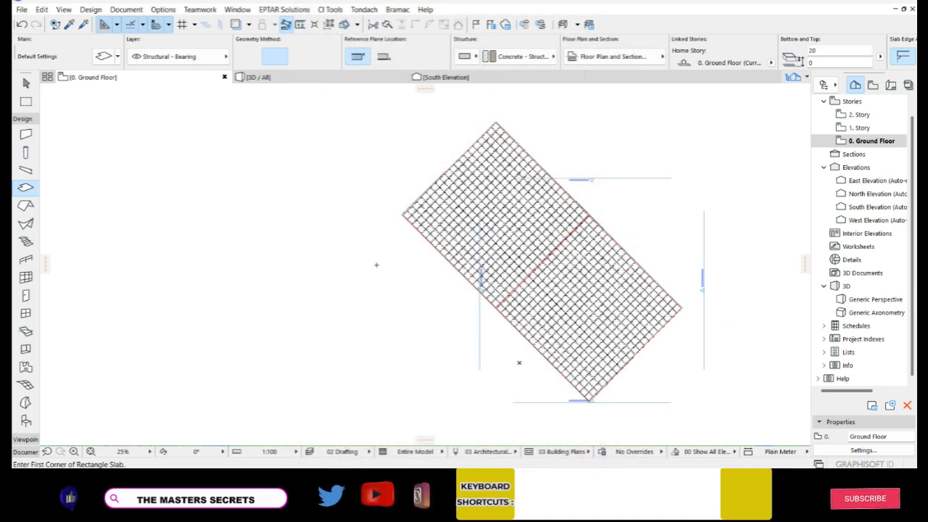
# Step: Draw a polygonal slab around both shells, from the north corner through the west, south and east corners, closing at the start
pyautogui.scroll(-2, 340, 241)
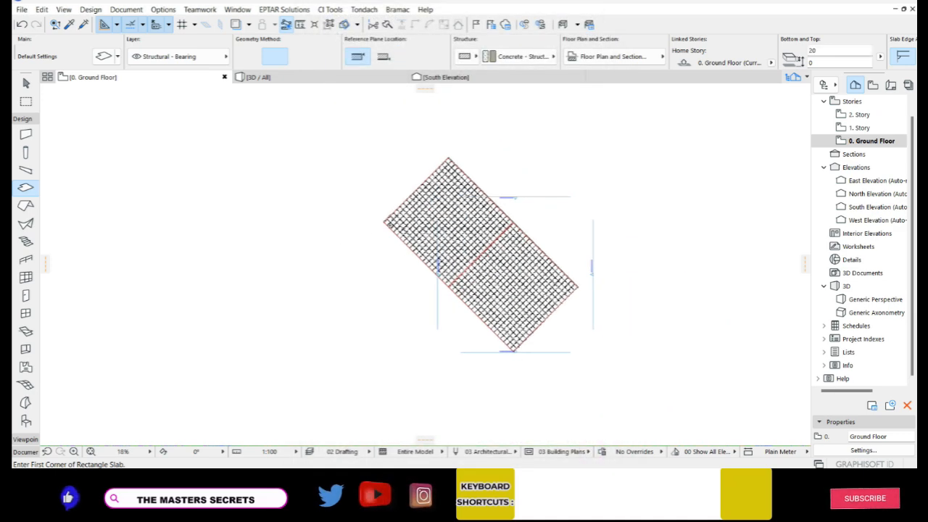
pyautogui.scroll(6, 484, 165)
pyautogui.click(249, 56)
pyautogui.scroll(5, 330, 129)
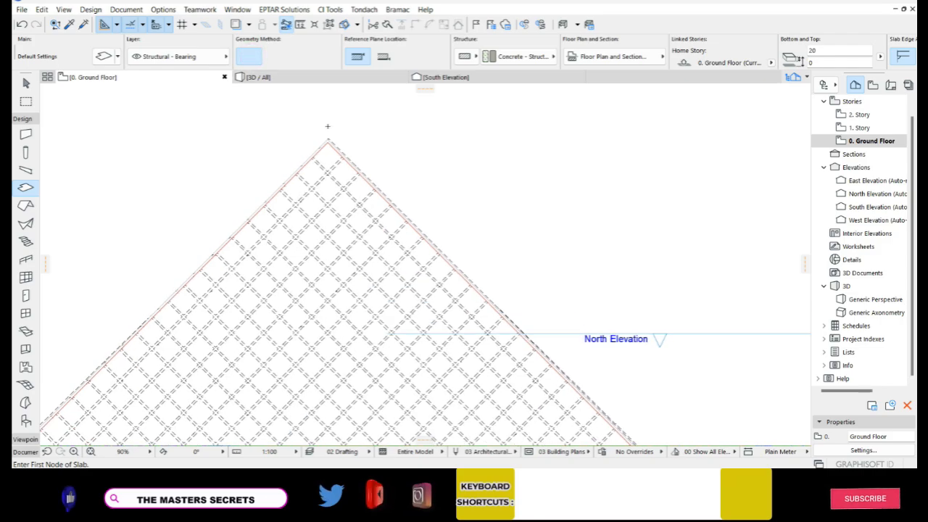
pyautogui.click(333, 152)
pyautogui.scroll(-4, 379, 109)
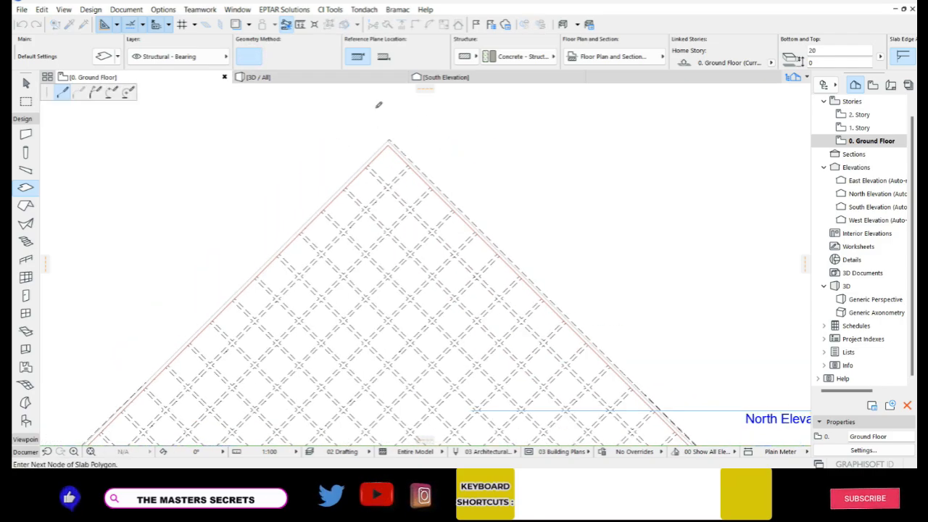
pyautogui.scroll(4, 211, 283)
pyautogui.click(215, 294)
pyautogui.scroll(-4, 185, 215)
pyautogui.scroll(-2, 341, 297)
pyautogui.scroll(6, 326, 341)
pyautogui.click(317, 334)
pyautogui.scroll(-4, 326, 348)
pyautogui.scroll(5, 499, 228)
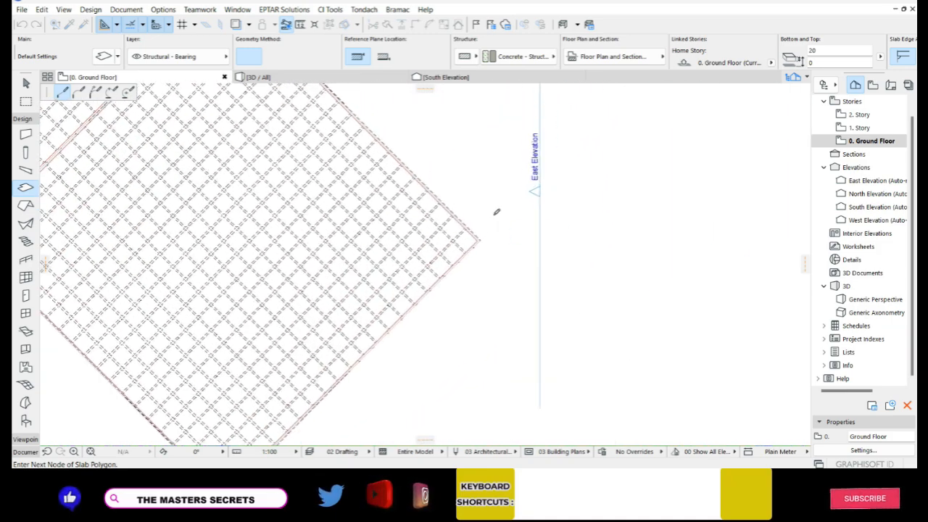
pyautogui.click(467, 255)
pyautogui.scroll(-5, 544, 352)
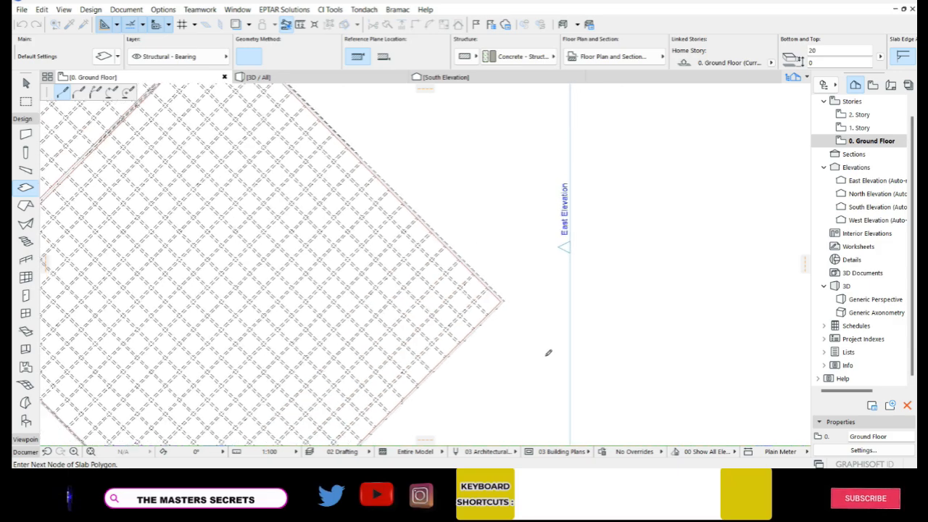
pyautogui.scroll(5, 373, 168)
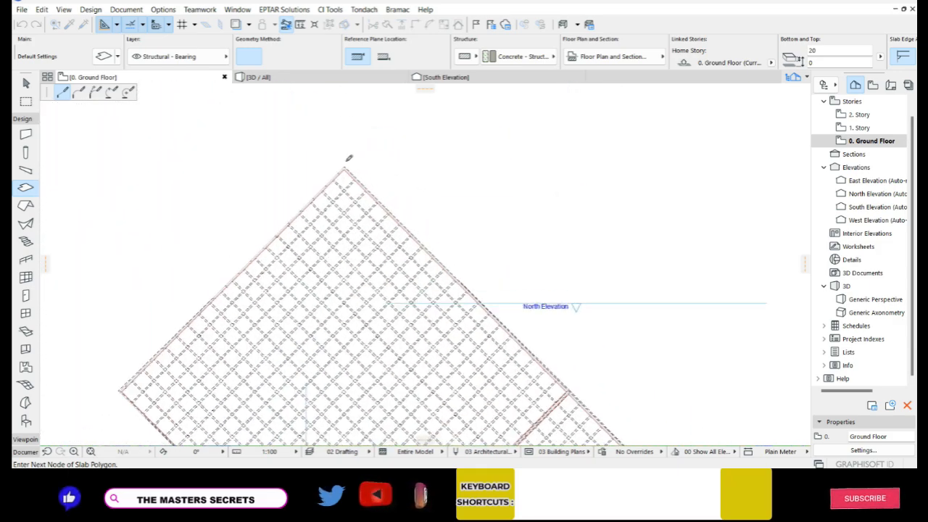
pyautogui.click(344, 173)
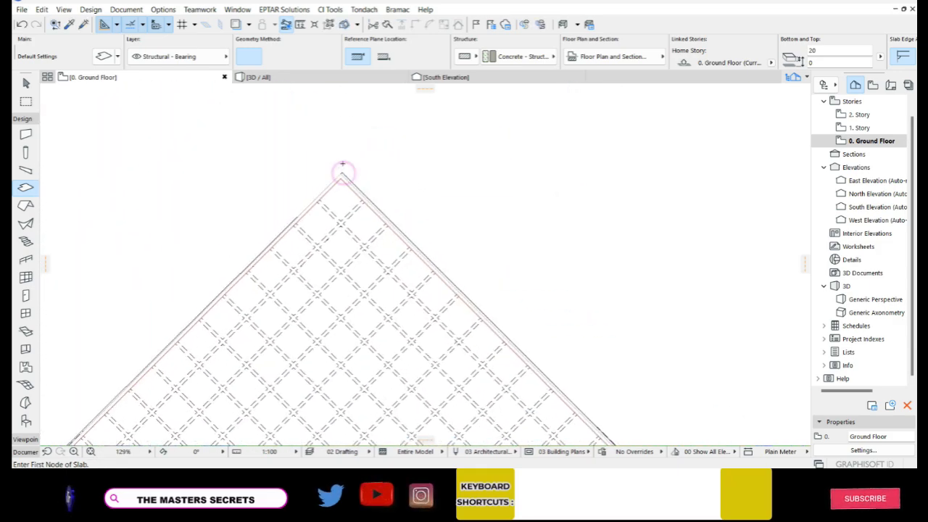
# Step: In the 3D view, drag the slab vertically up to the lower tips of the shells, placing its top at 276
pyautogui.click(291, 82)
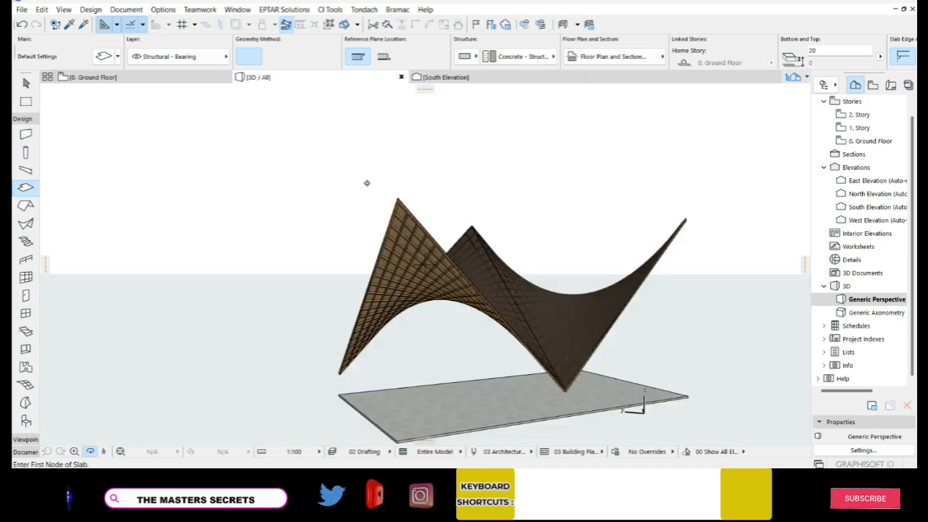
pyautogui.keyDown('shift'); pyautogui.moveTo(358, 203); pyautogui.dragTo(428, 261, button='middle'); pyautogui.keyUp('shift')
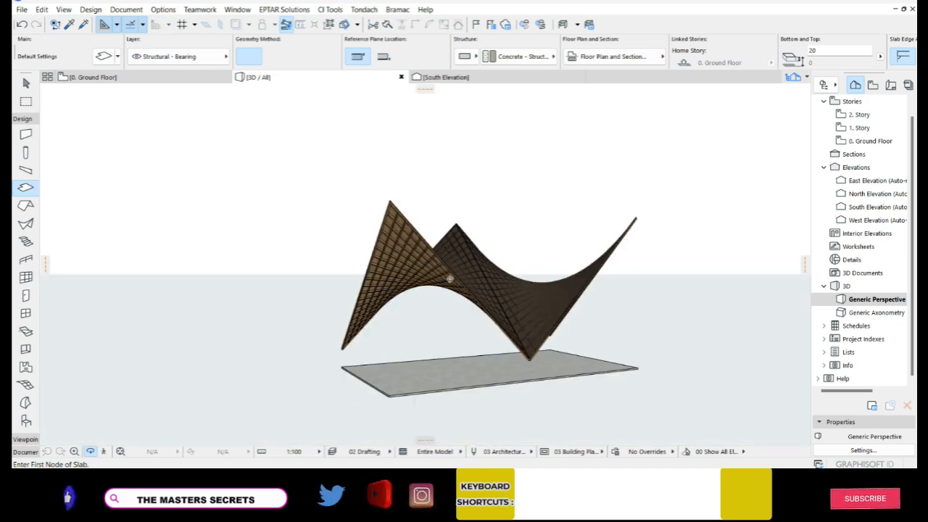
pyautogui.keyDown('shift'); pyautogui.moveTo(474, 366); pyautogui.dragTo(385, 356, button='middle'); pyautogui.keyUp('shift')
pyautogui.scroll(4, 660, 397)
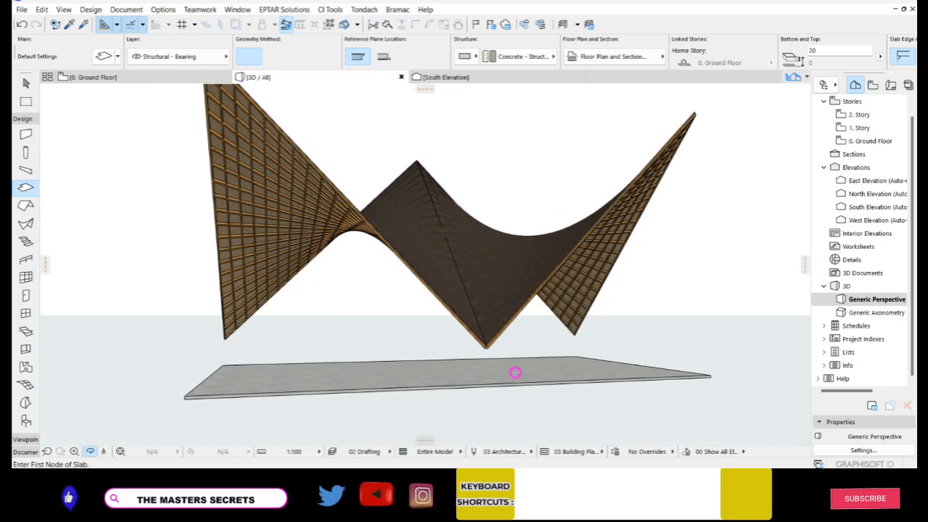
pyautogui.keyDown('shift'); pyautogui.moveTo(521, 372); pyautogui.dragTo(490, 373, button='middle'); pyautogui.keyUp('shift')
pyautogui.scroll(2, 498, 382)
pyautogui.scroll(4, 498, 382)
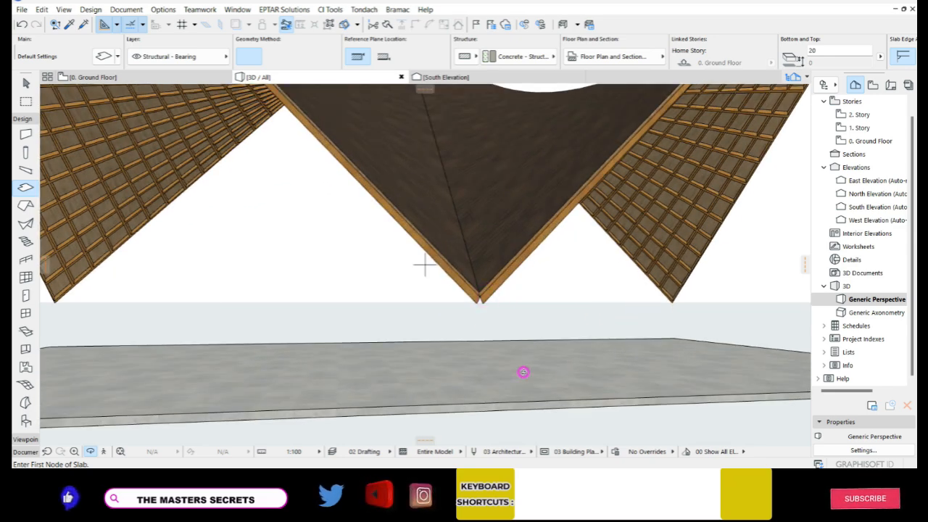
pyautogui.keyDown('shift'); pyautogui.moveTo(524, 371); pyautogui.dragTo(493, 371, button='middle'); pyautogui.keyUp('shift')
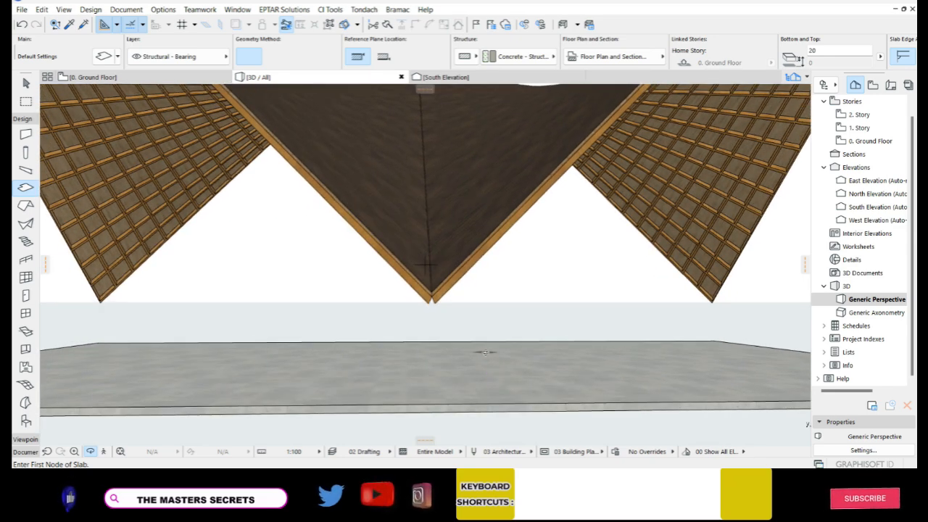
pyautogui.keyDown('shift'); pyautogui.click(457, 384); pyautogui.keyUp('shift')
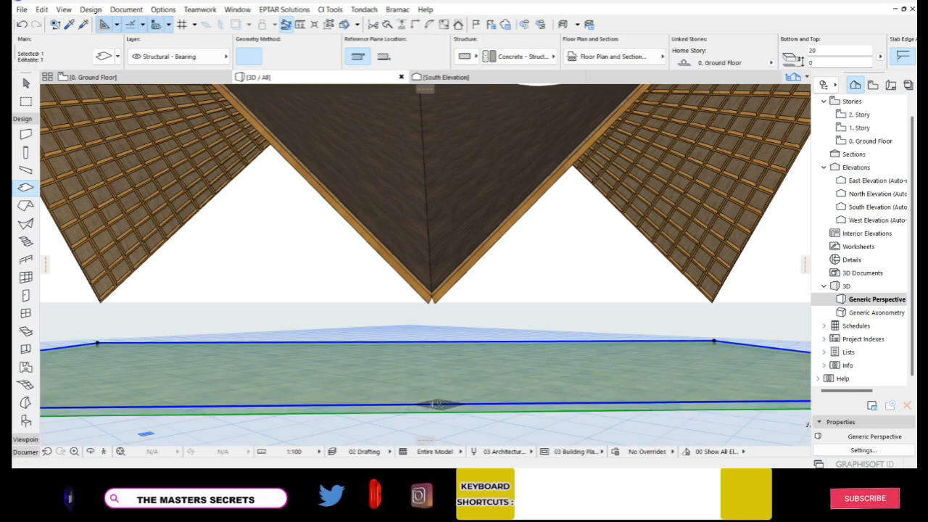
pyautogui.hotkey('ctrl', 'd')
pyautogui.click(441, 405)
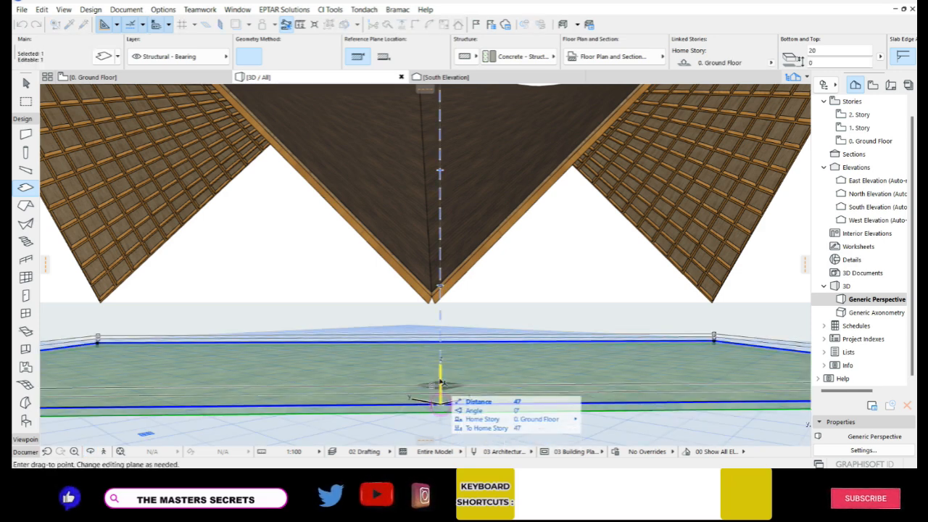
pyautogui.click(441, 297)
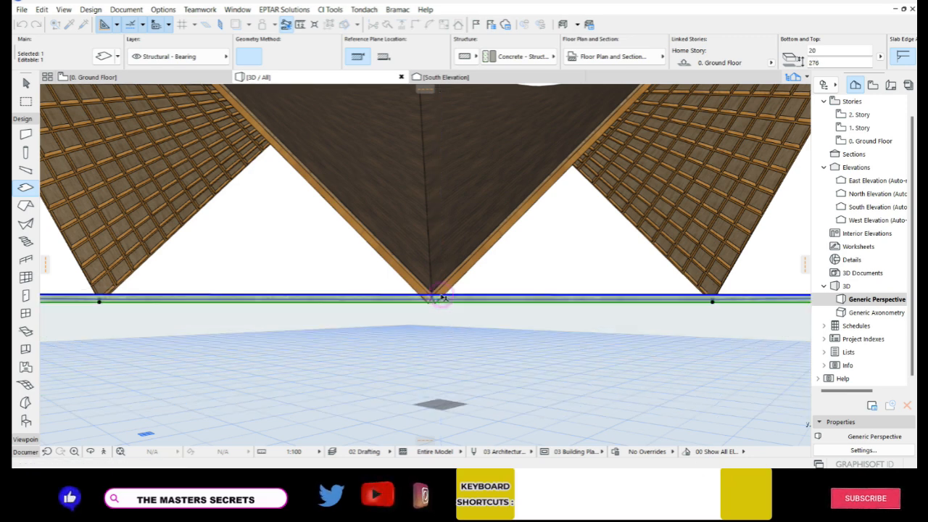
pyautogui.click(440, 299)
pyautogui.scroll(2, 442, 300)
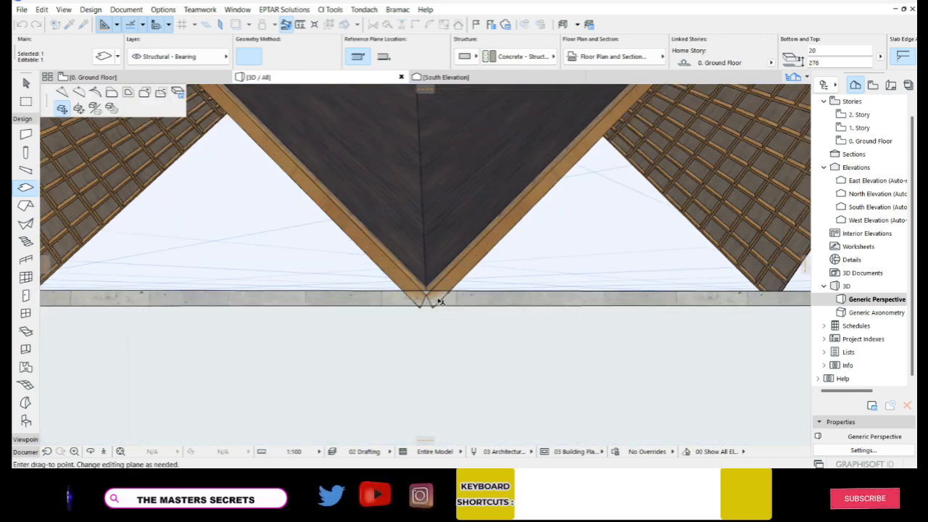
pyautogui.press('Escape')
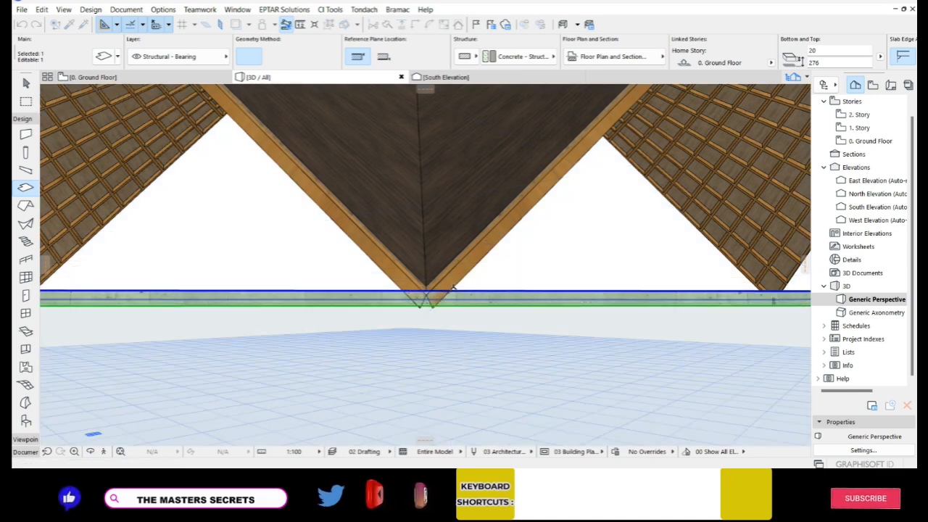
# Step: Drag the slab from its top edge down to the point where the two timber edge beams meet, placing its top at 270
pyautogui.scroll(5, 429, 298)
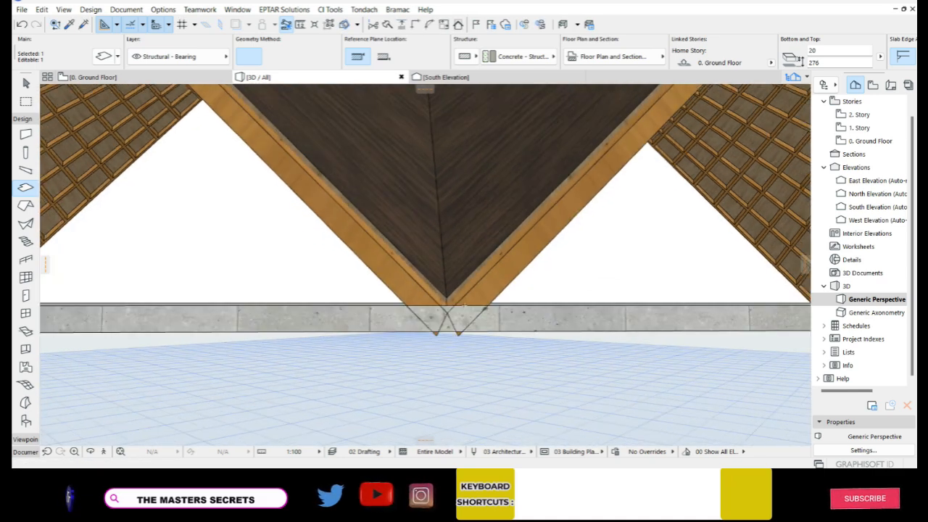
pyautogui.scroll(-5, 404, 292)
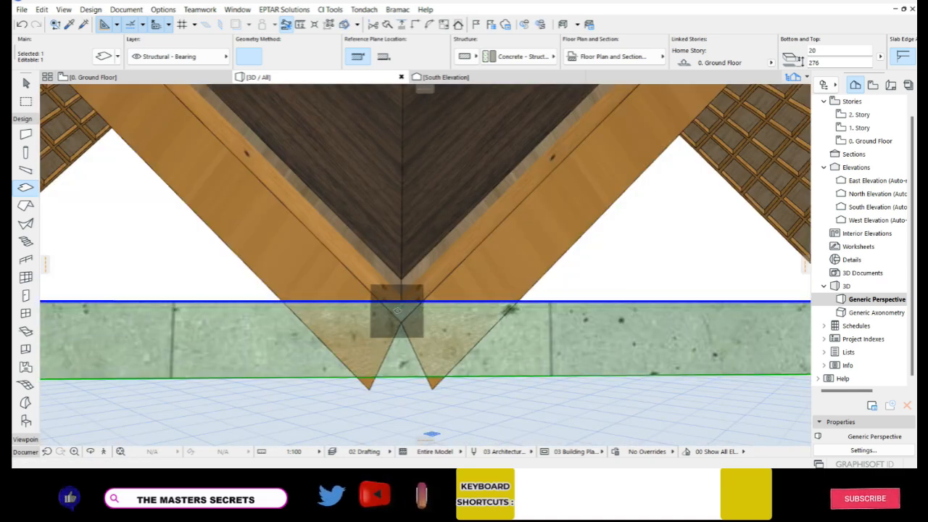
pyautogui.rightClick(403, 300)
pyautogui.click(355, 282)
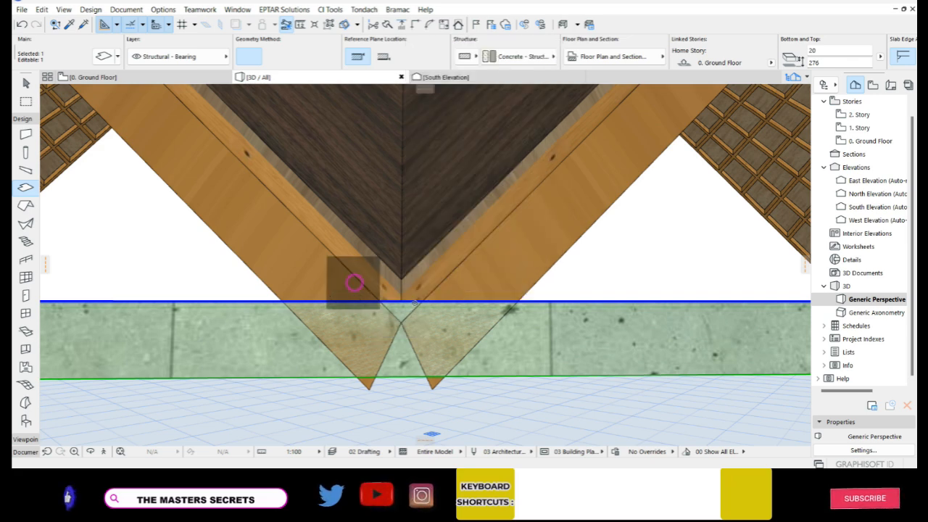
pyautogui.hotkey('ctrl', 'd')
pyautogui.scroll(1, 409, 301)
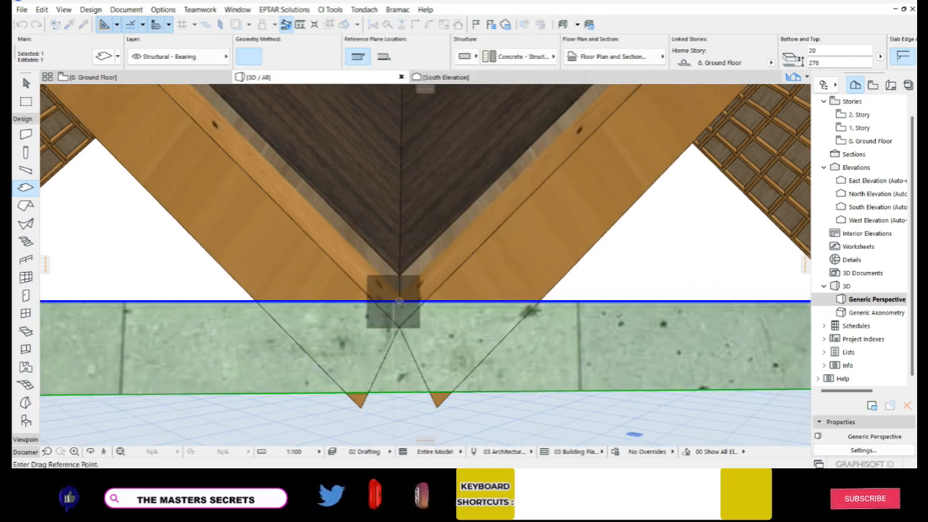
pyautogui.click(402, 302)
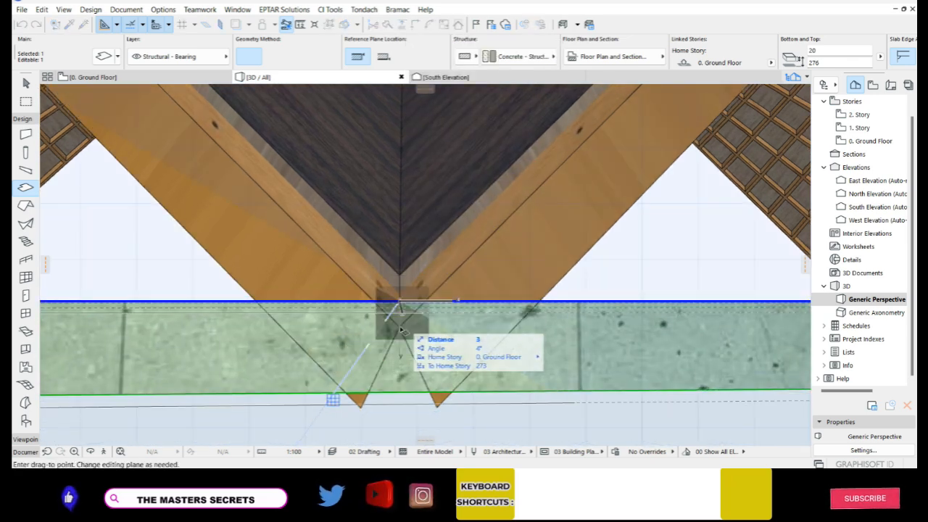
pyautogui.click(400, 329)
pyautogui.scroll(-4, 399, 328)
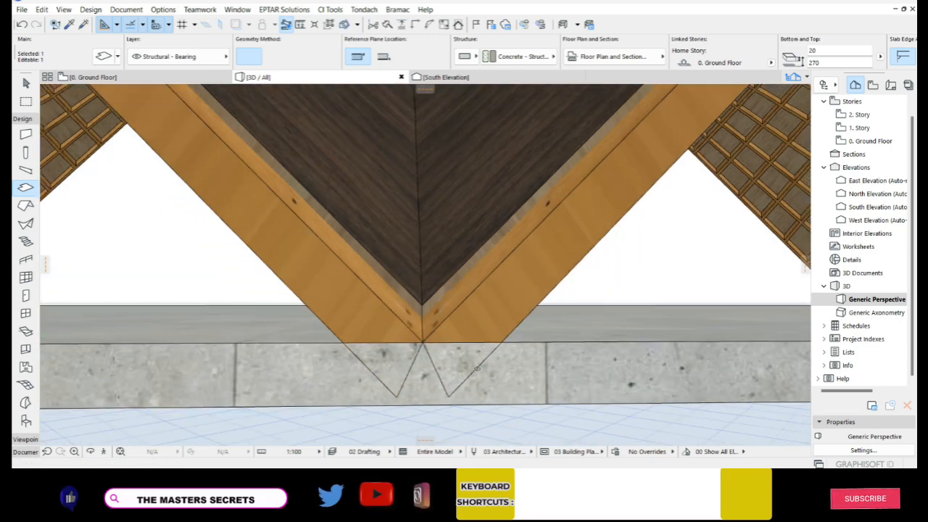
# Step: On the Ground Floor plan, offset all the slab's edges outward beyond the shells and check the enlarged slab in 3D
pyautogui.click(202, 78)
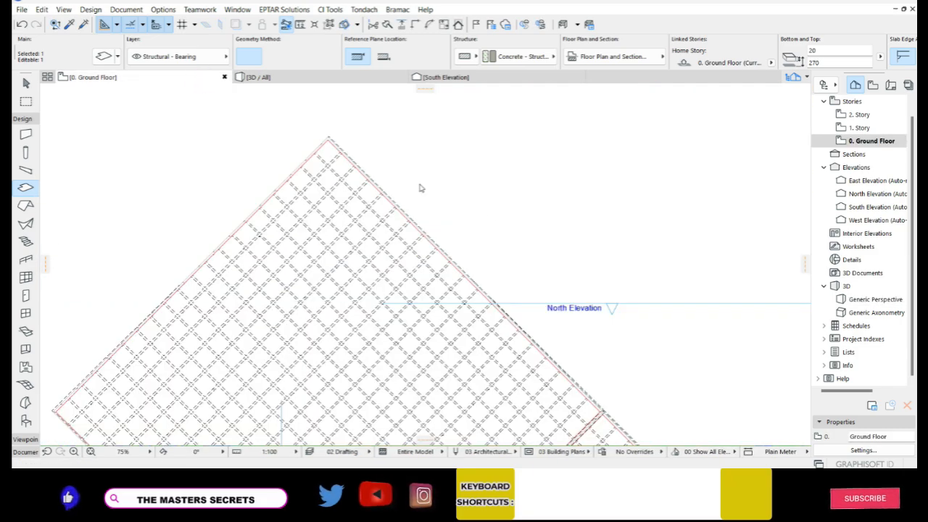
pyautogui.scroll(-6, 428, 177)
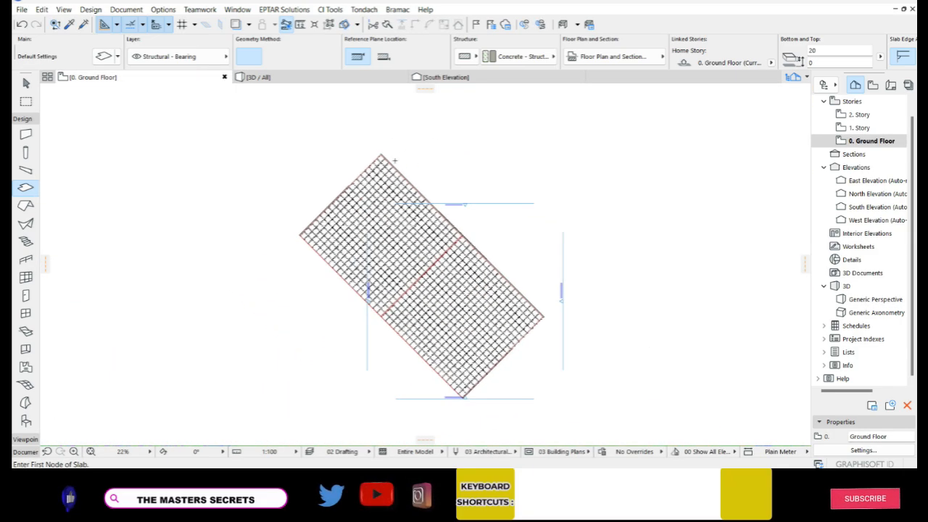
pyautogui.rightClick(394, 163)
pyautogui.click(336, 145)
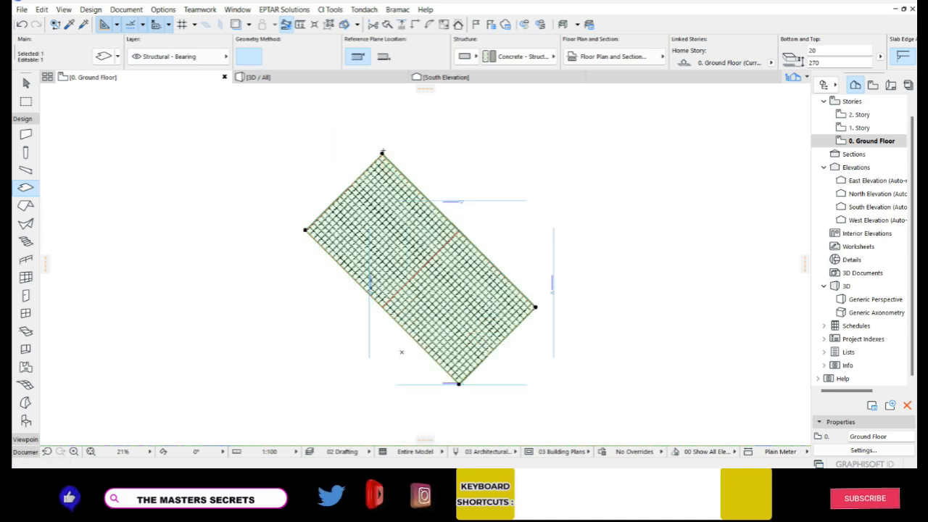
pyautogui.click(382, 153)
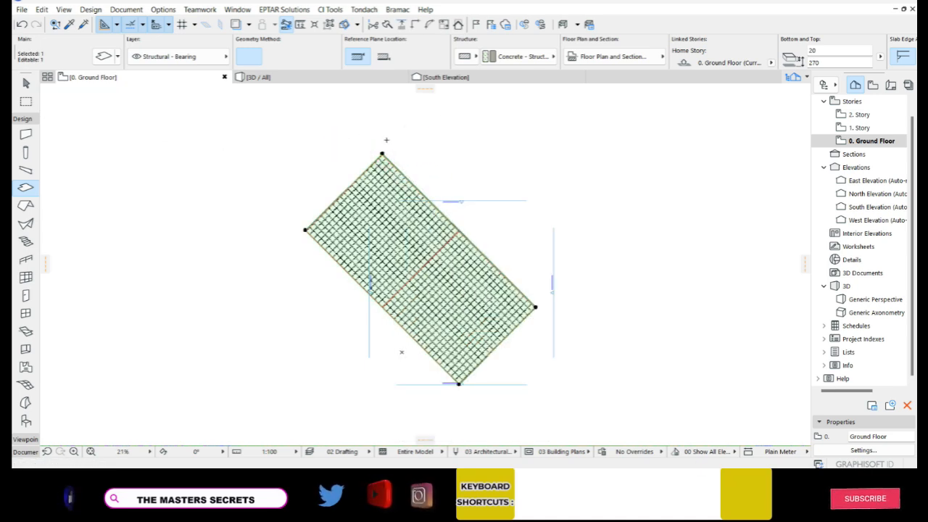
pyautogui.click(382, 153)
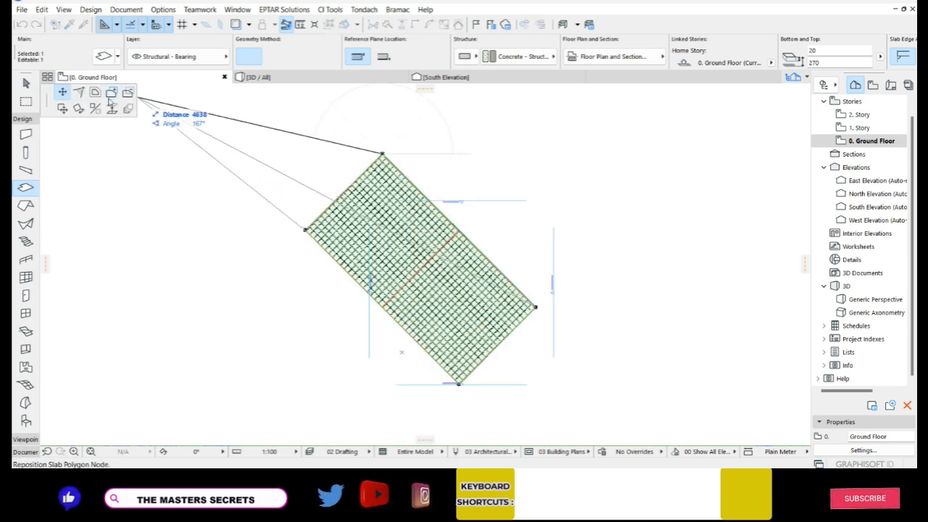
pyautogui.click(95, 93)
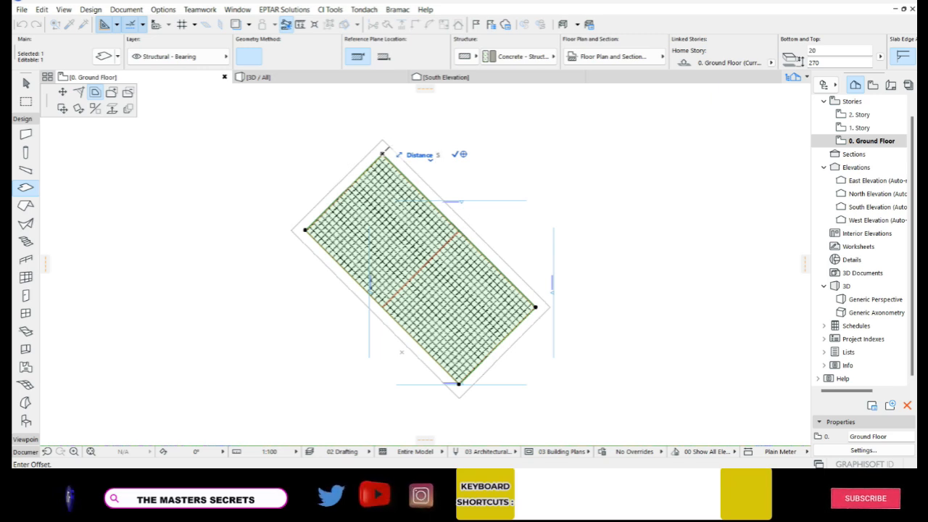
pyautogui.press('Return')
pyautogui.press('Escape')
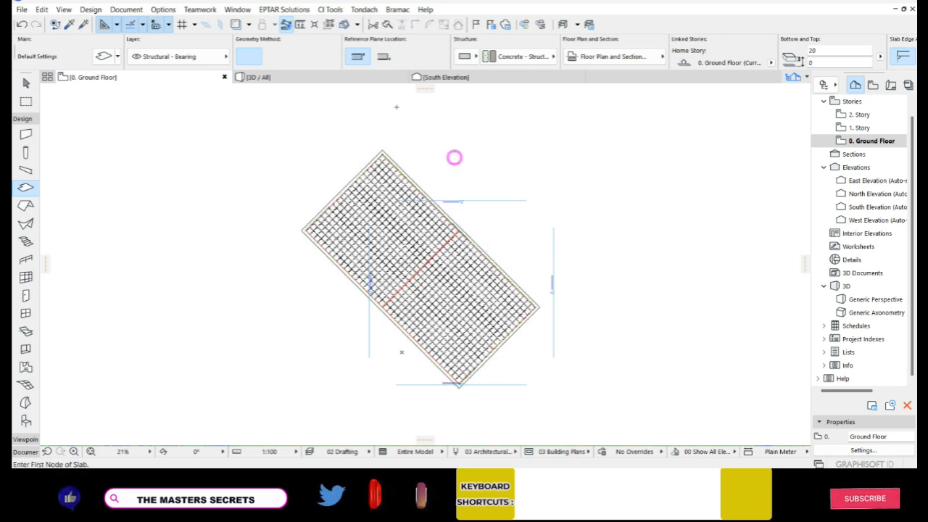
pyautogui.click(305, 80)
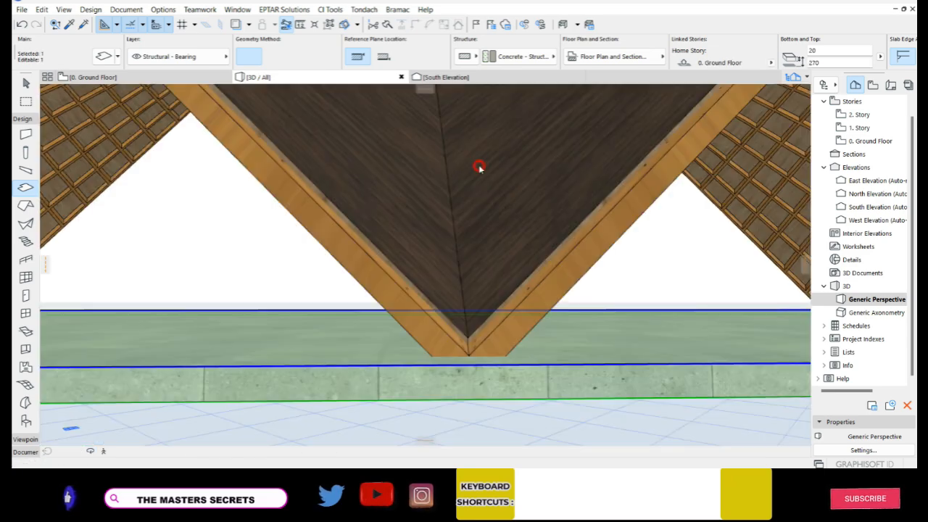
pyautogui.keyDown('shift'); pyautogui.moveTo(283, 290); pyautogui.dragTo(468, 348, button='middle'); pyautogui.keyUp('shift')
# Step: Back on the Ground Floor plan, open the curtain wall default settings and set scheme columns A and B to a width of 100
pyautogui.click(131, 77)
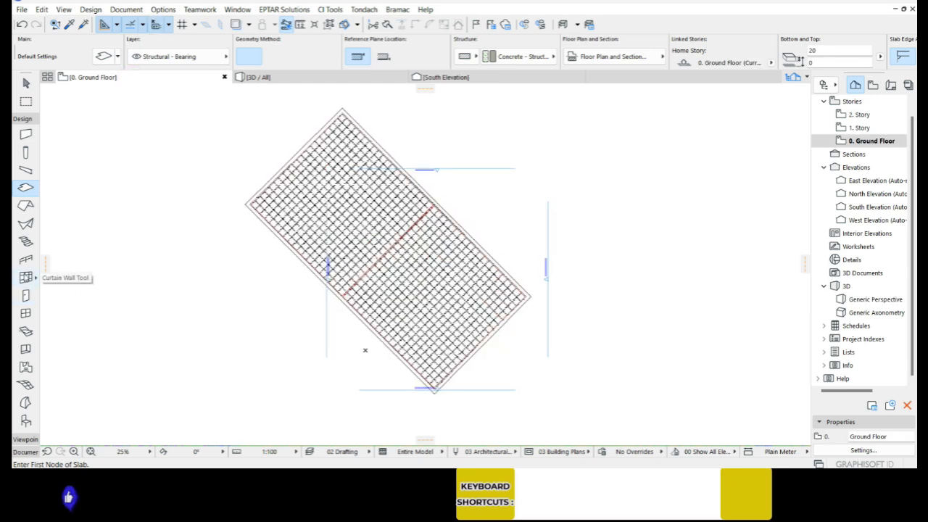
pyautogui.click(26, 277)
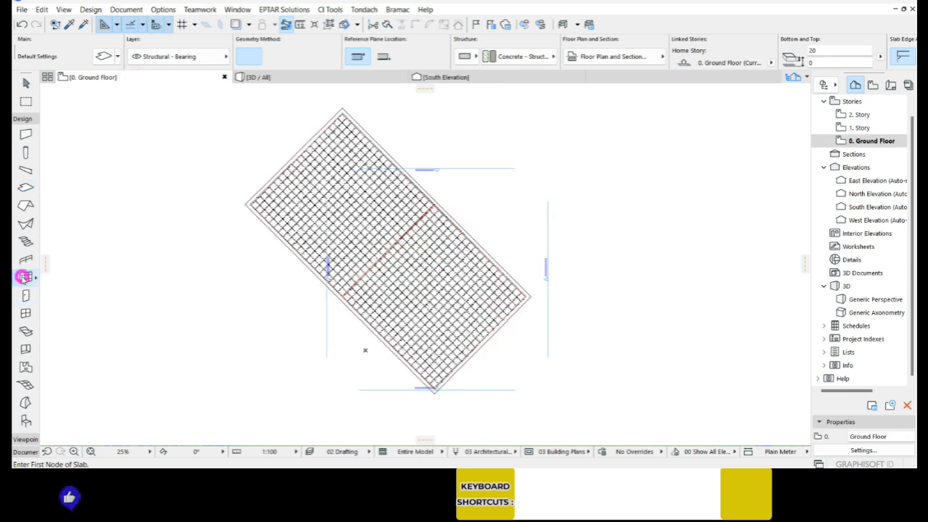
pyautogui.hotkey('ctrl', 't')
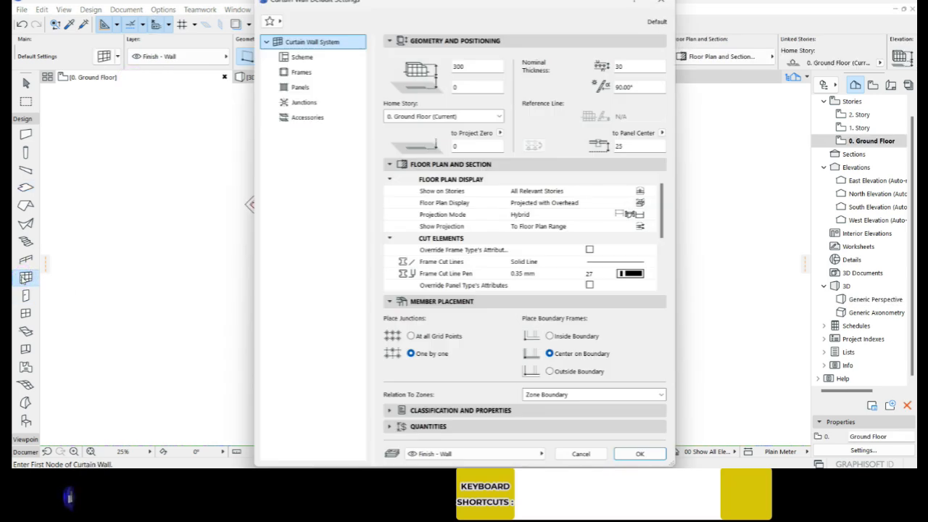
pyautogui.click(305, 58)
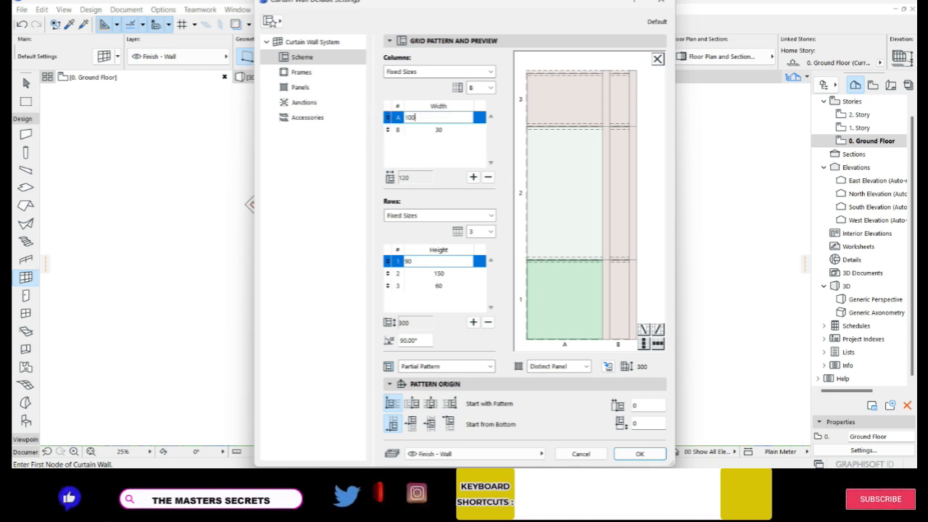
pyautogui.click(459, 129)
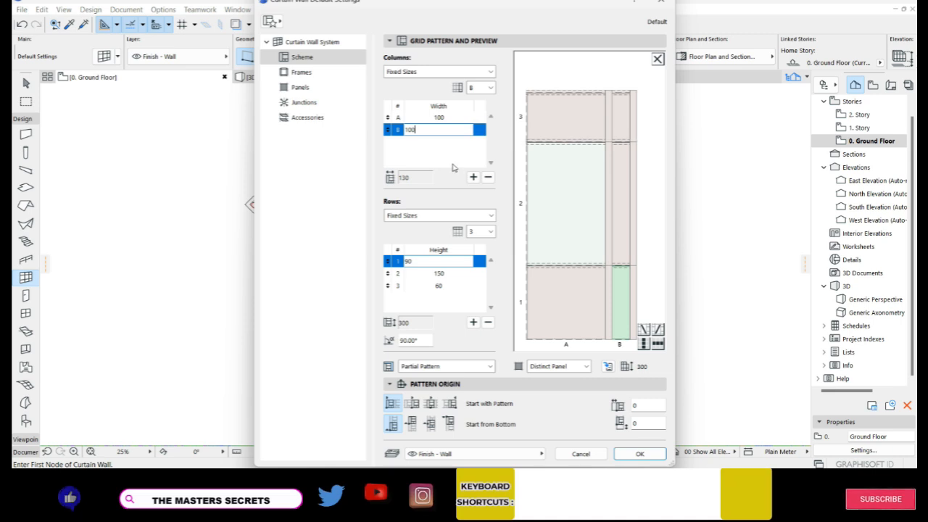
# Step: Set the heights of rows 1 and 3 in the curtain wall grid pattern to 150
pyautogui.click(431, 266)
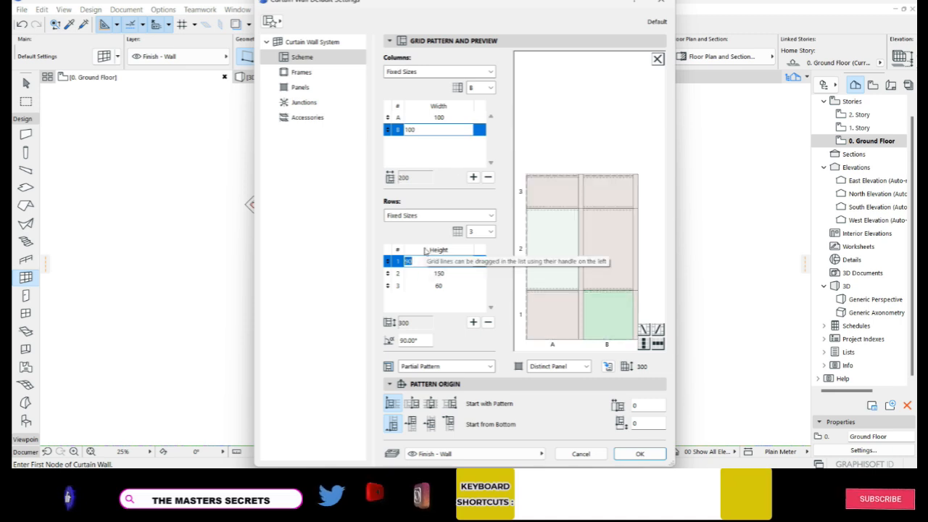
pyautogui.write('15')
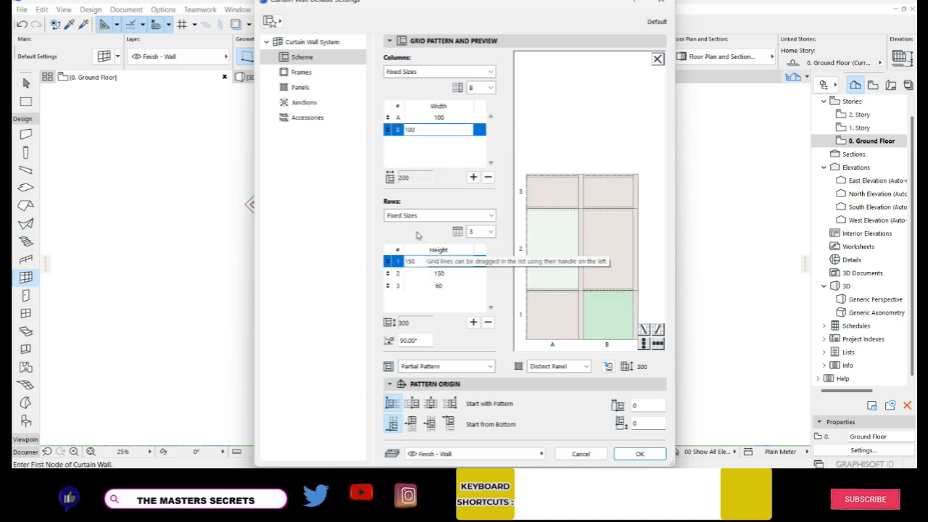
pyautogui.click(451, 293)
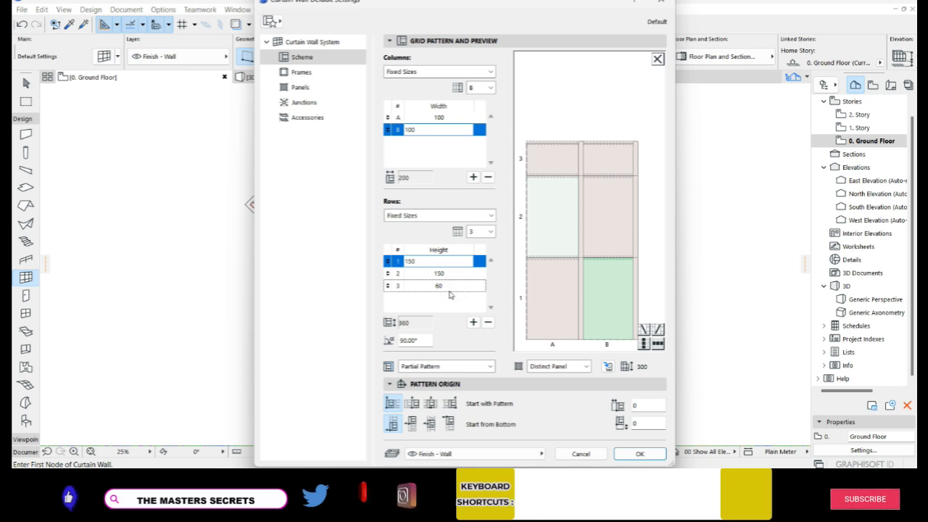
pyautogui.click(449, 287)
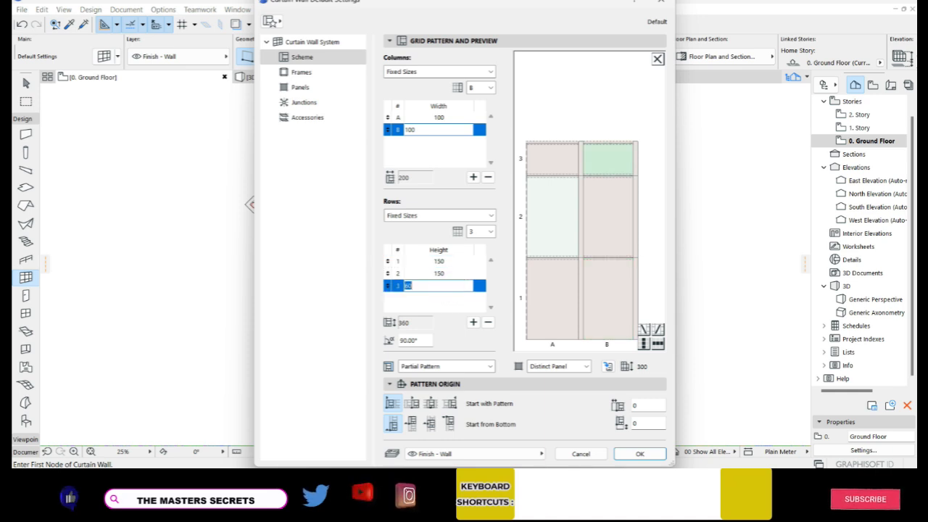
pyautogui.click(446, 299)
# Step: In the curtain wall's frame settings, set the Corner Frame type to Invisible
pyautogui.click(302, 73)
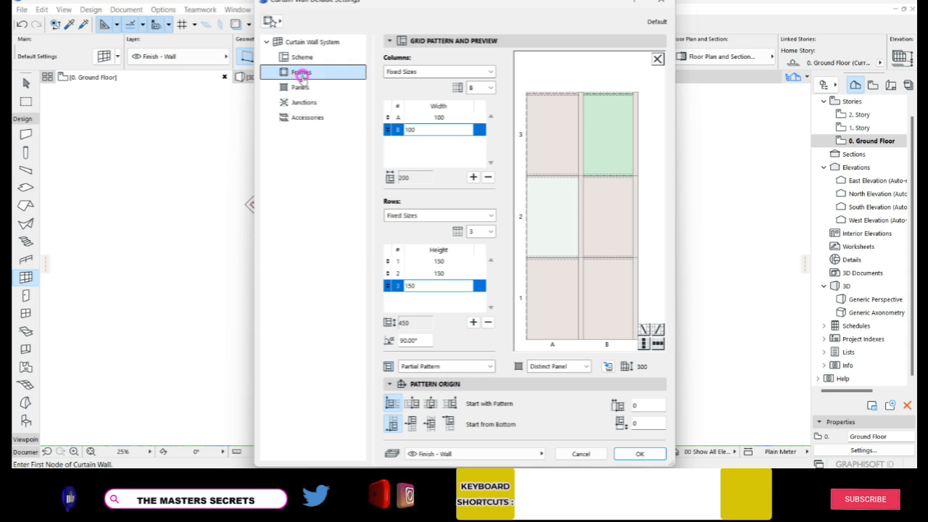
pyautogui.click(417, 52)
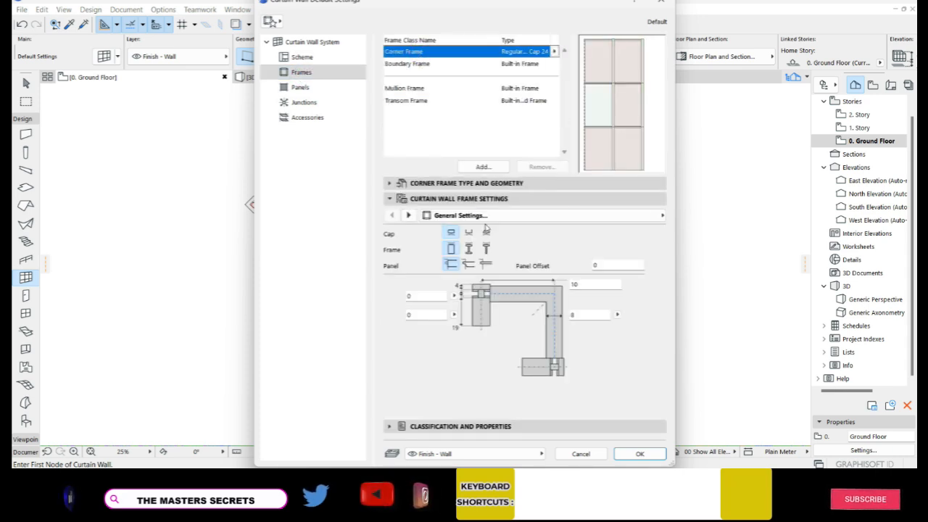
pyautogui.click(503, 183)
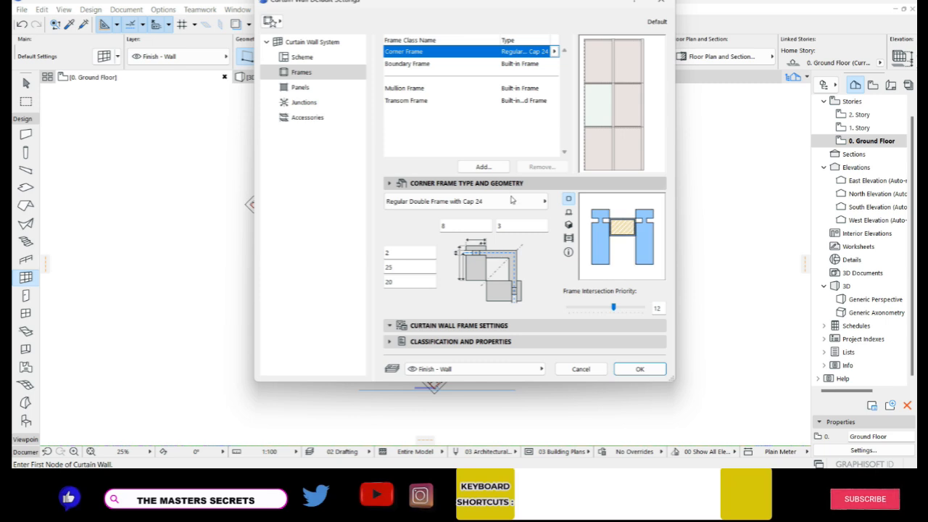
pyautogui.click(507, 201)
pyautogui.scroll(2, 620, 271)
pyautogui.click(572, 229)
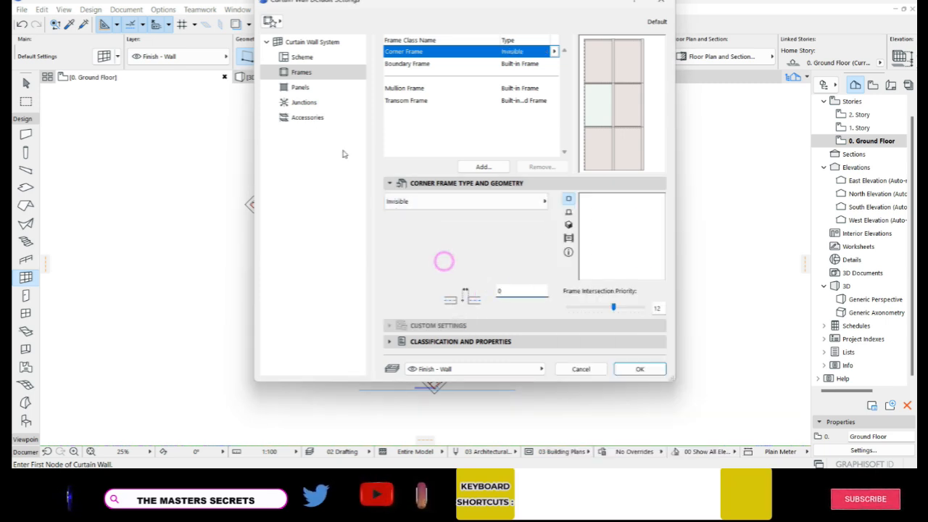
# Step: Override all surfaces of the Main Panel and Distinct Panel classes with Glass - Blue
pyautogui.click(297, 87)
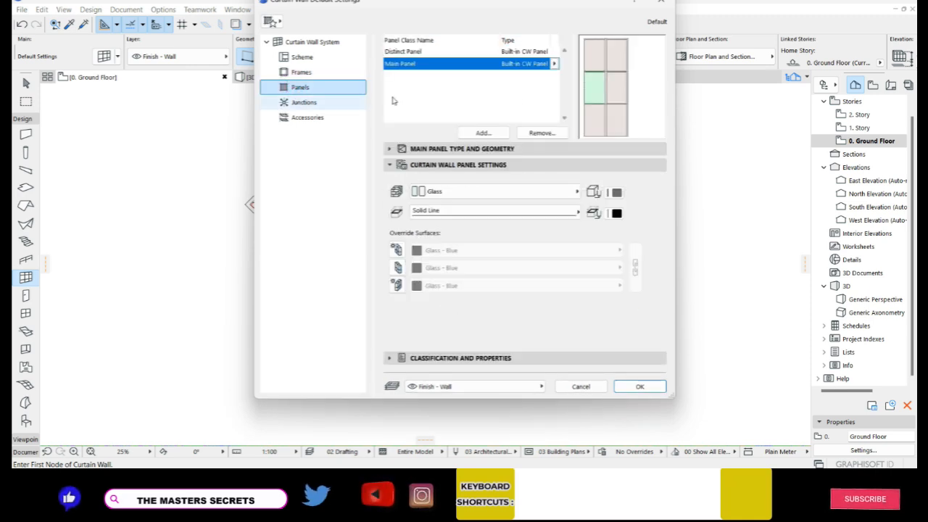
pyautogui.click(395, 248)
pyautogui.click(397, 268)
pyautogui.click(396, 285)
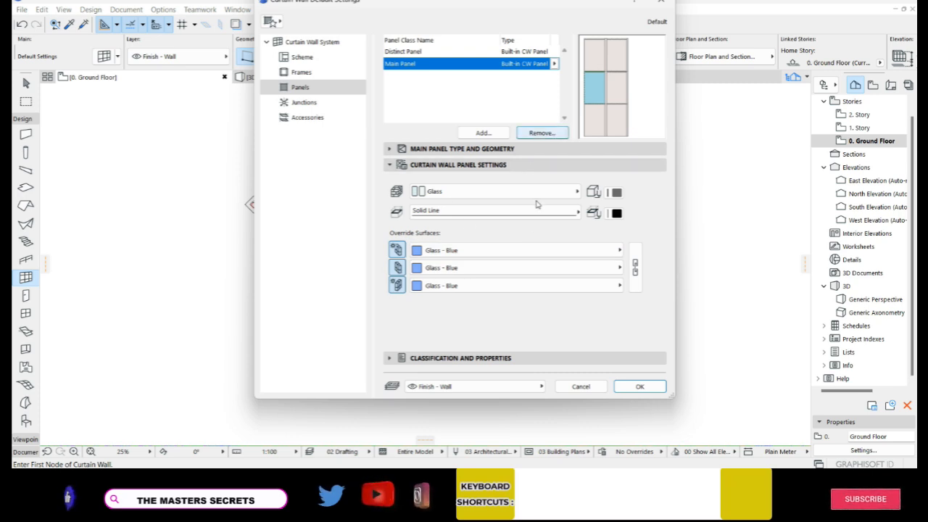
pyautogui.click(617, 90)
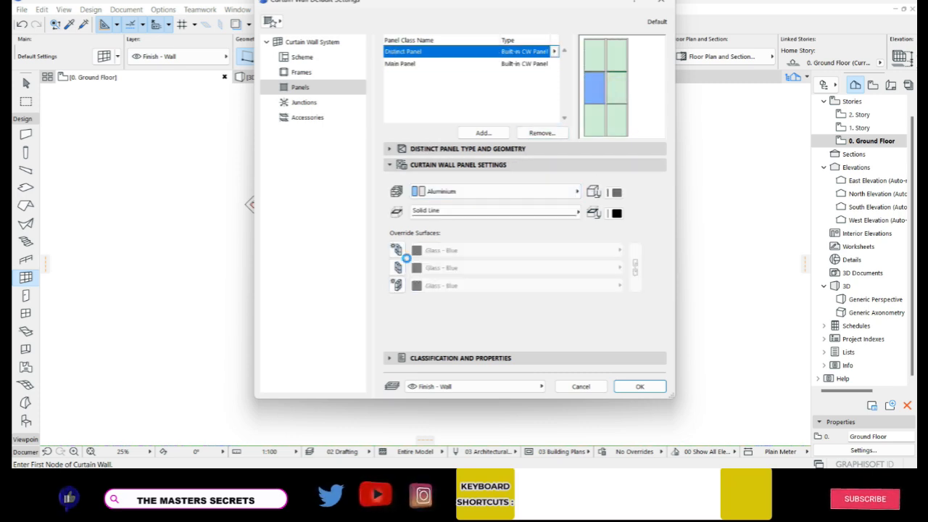
pyautogui.click(396, 250)
pyautogui.click(397, 284)
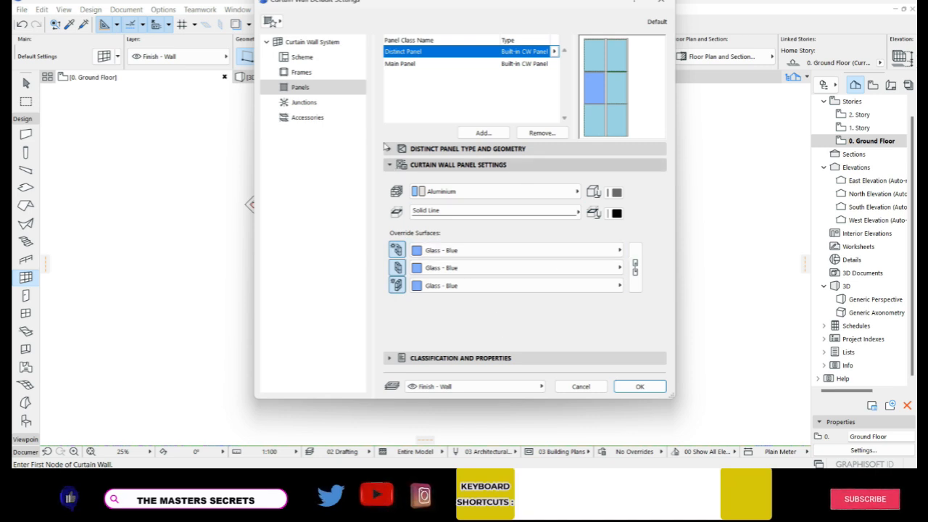
# Step: Override the surfaces of the Boundary, Mullion and Transom frames with Metal - Iron and accept the curtain wall settings
pyautogui.click(301, 73)
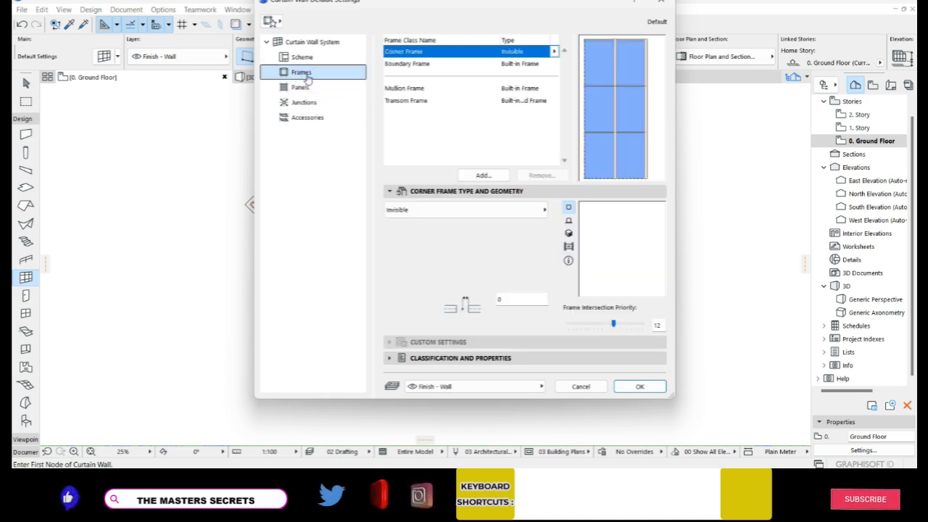
pyautogui.click(406, 63)
pyautogui.click(436, 341)
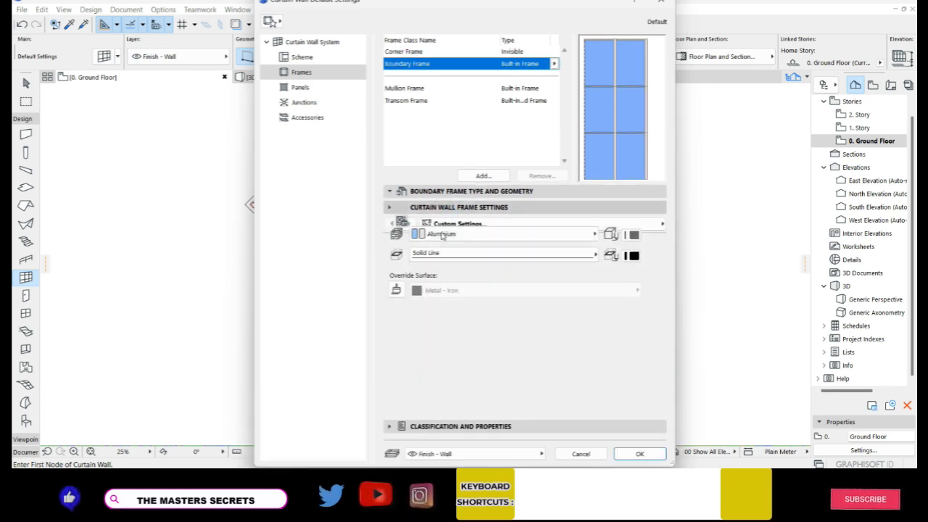
pyautogui.click(415, 89)
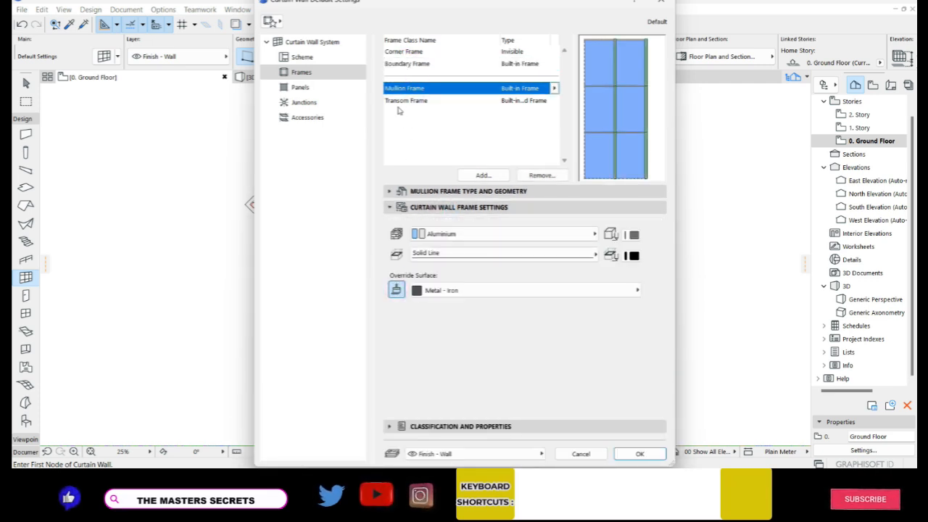
pyautogui.click(404, 101)
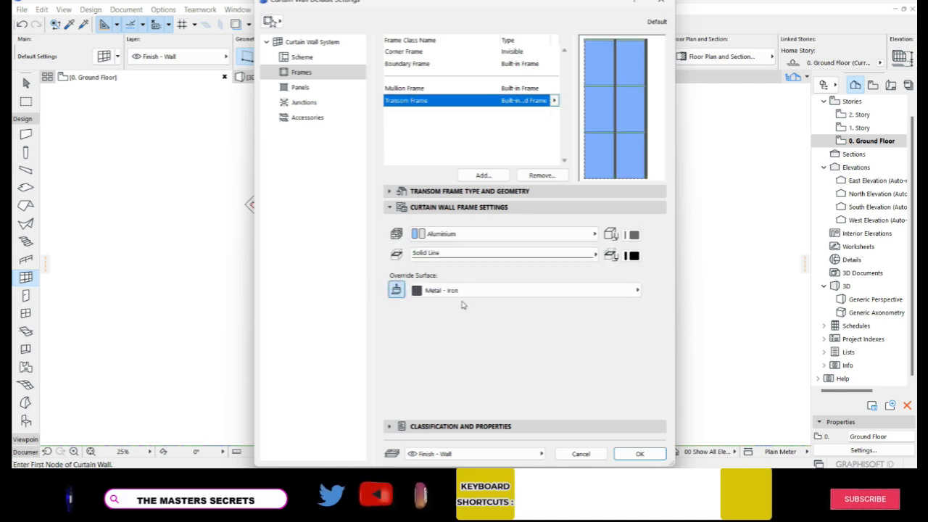
pyautogui.click(626, 86)
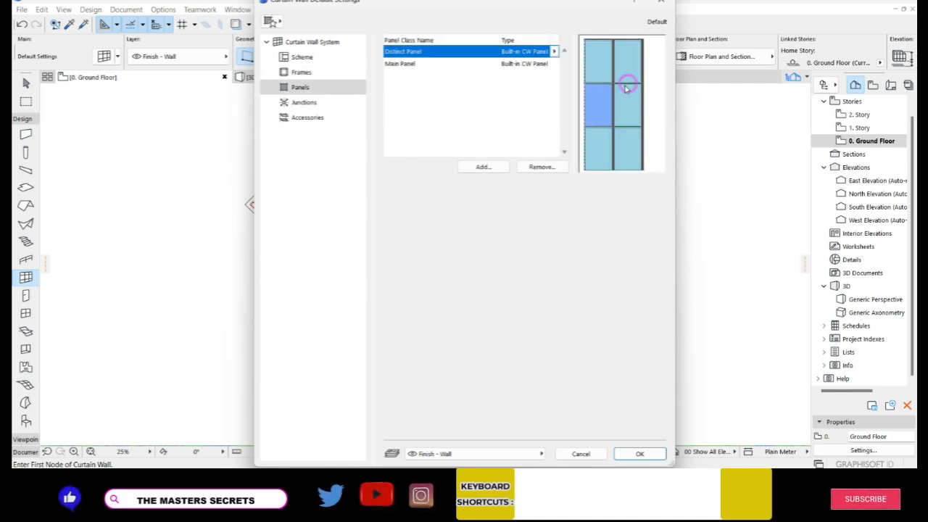
pyautogui.click(638, 455)
# Step: Place a curtain wall diagonally across the southern shell, from the west end of the dividing beams to the inner beam corner at the east tip
pyautogui.scroll(2, 600, 297)
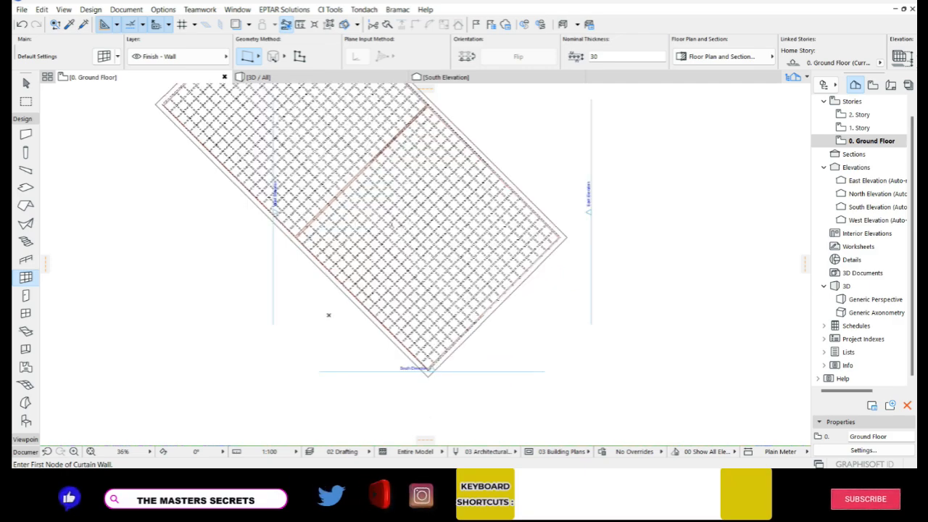
pyautogui.scroll(10, 301, 237)
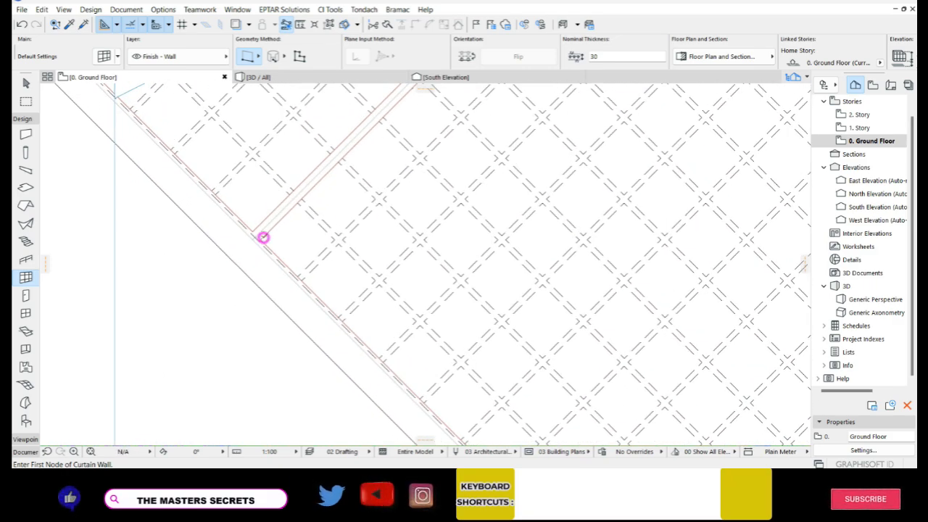
pyautogui.click(263, 237)
pyautogui.scroll(-8, 184, 244)
pyautogui.scroll(6, 551, 249)
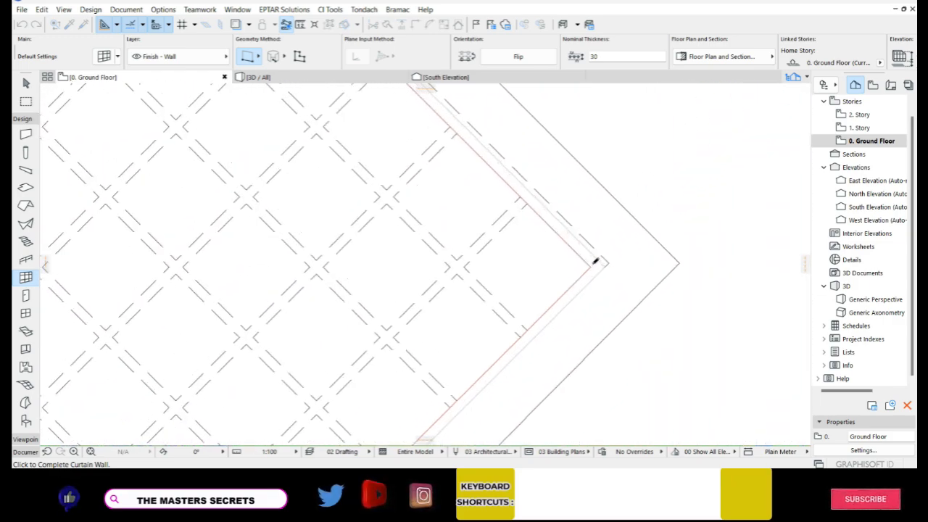
pyautogui.click(591, 267)
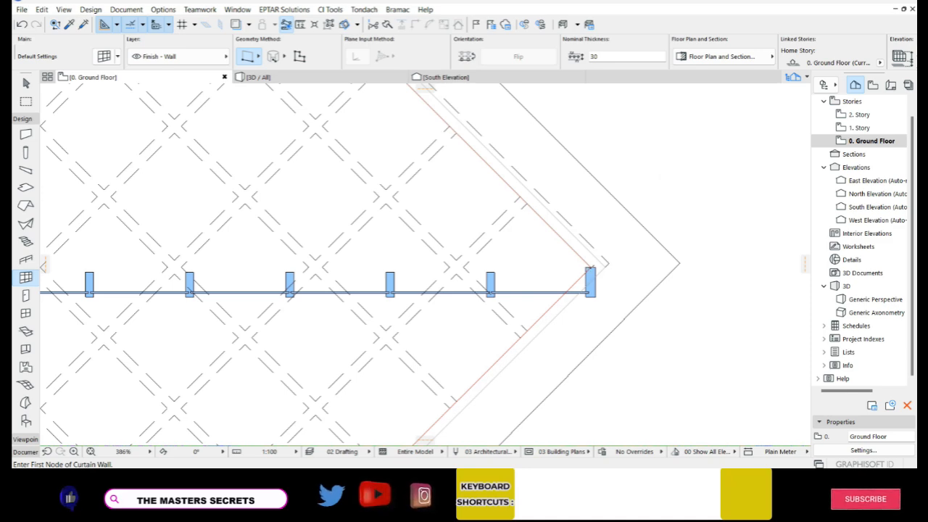
pyautogui.rightClick(591, 267)
pyautogui.click(572, 229)
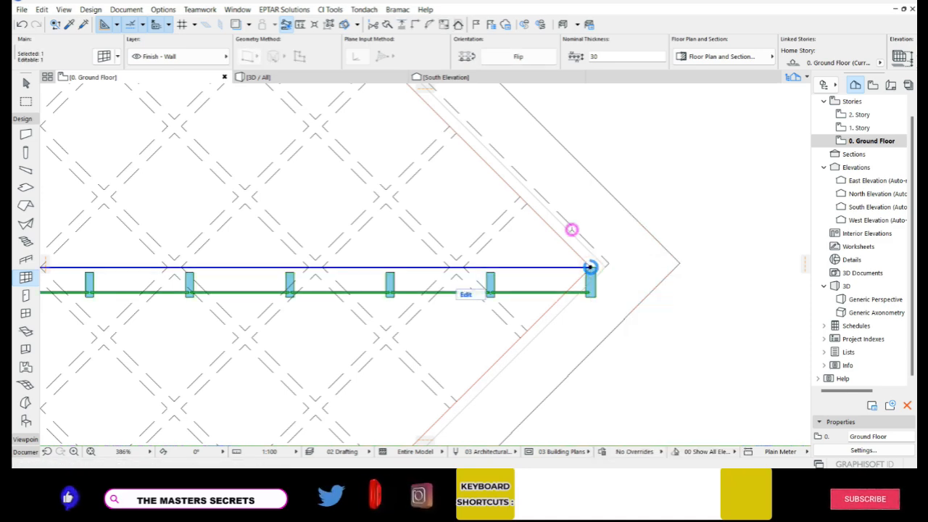
pyautogui.press('Escape')
pyautogui.scroll(-6, 711, 242)
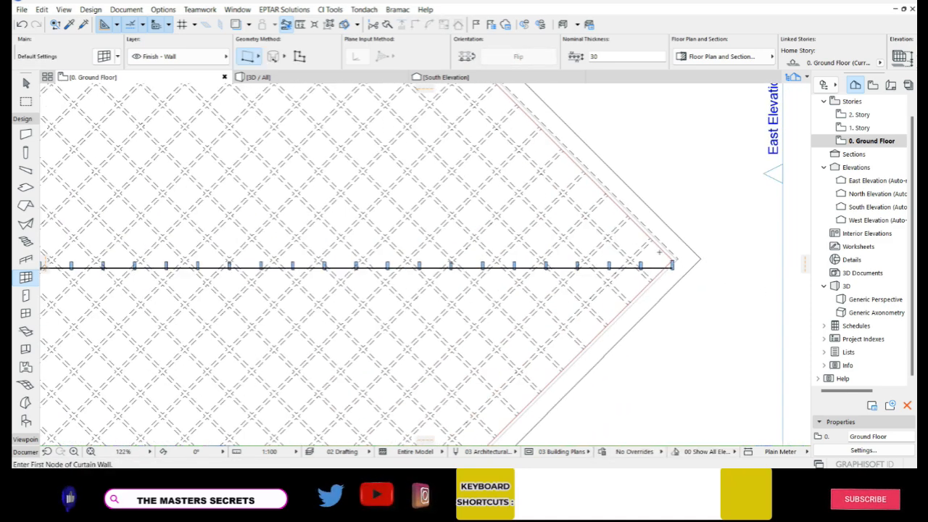
# Step: In 3D, raise the curtain wall vertically so its base sits on the slab at elevation 270
pyautogui.click(376, 77)
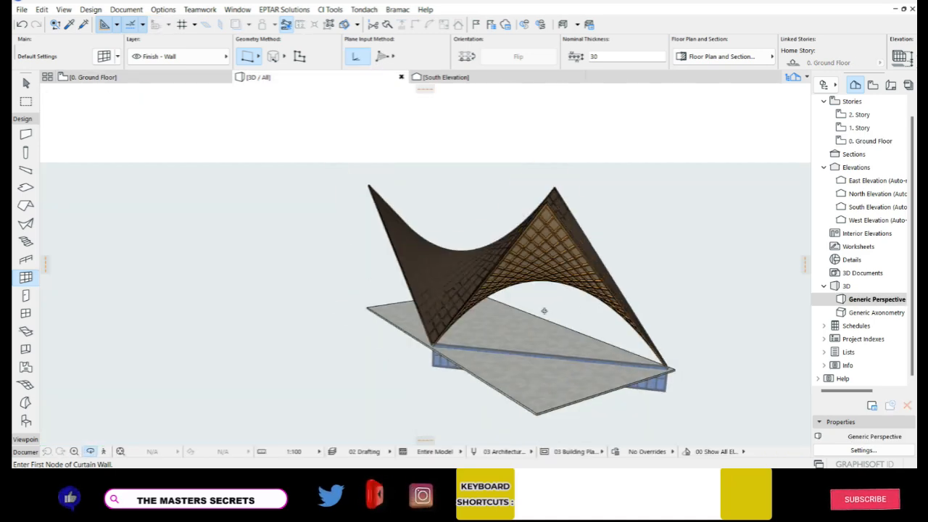
pyautogui.keyDown('shift'); pyautogui.moveTo(543, 311); pyautogui.dragTo(569, 340, button='middle'); pyautogui.keyUp('shift')
pyautogui.scroll(3, 464, 327)
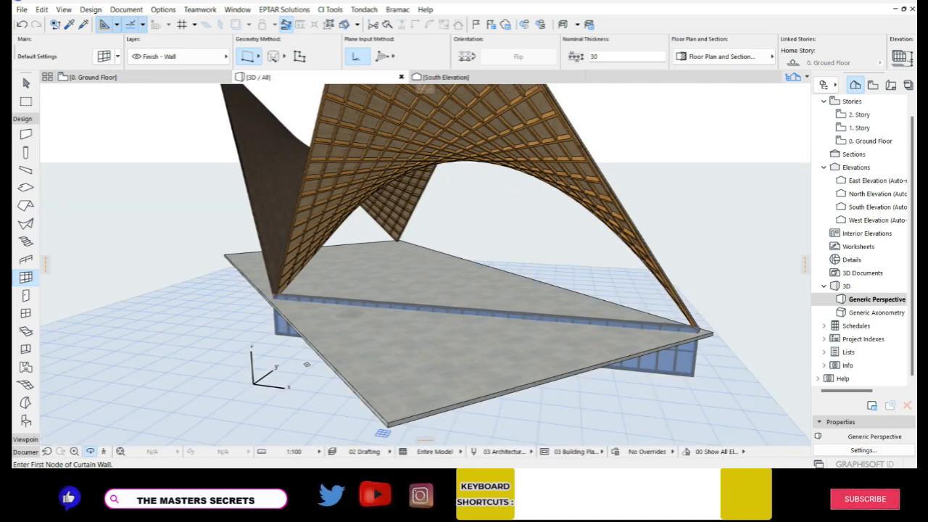
pyautogui.keyDown('shift'); pyautogui.click(674, 360); pyautogui.keyUp('shift')
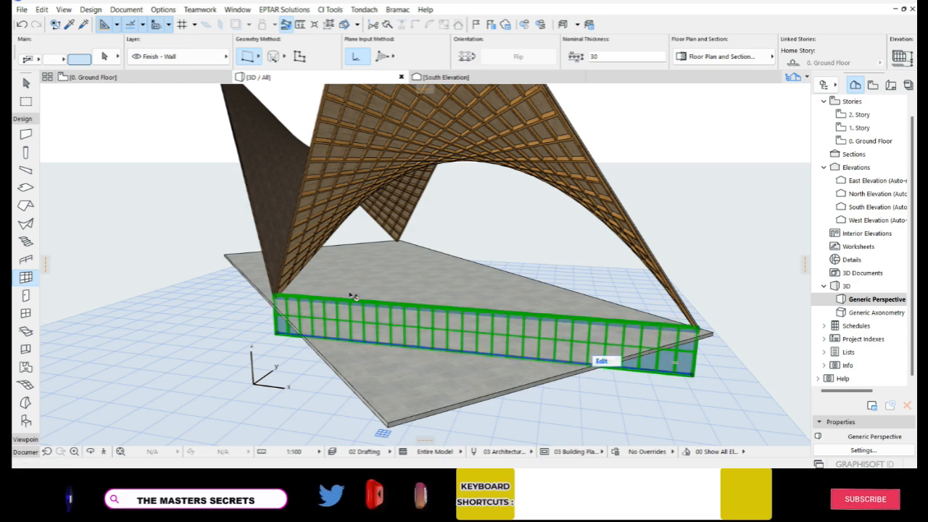
pyautogui.scroll(3, 246, 294)
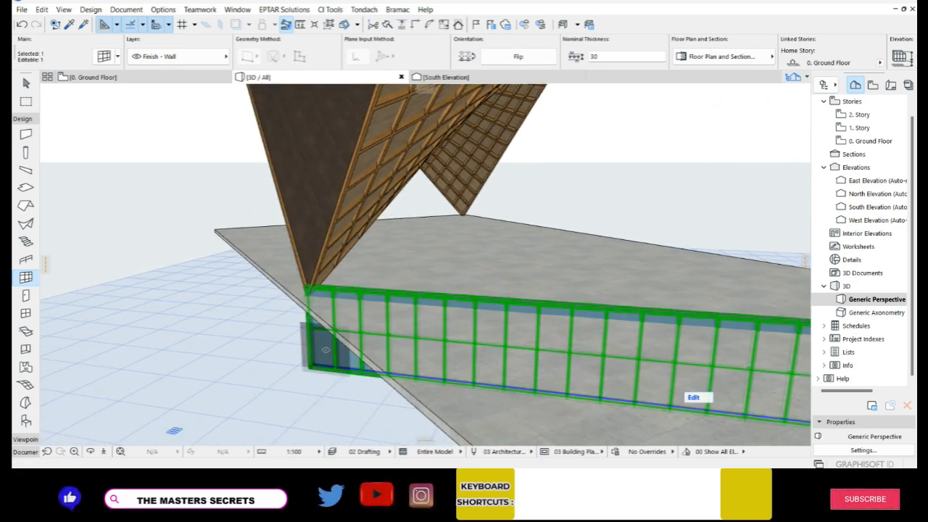
pyautogui.hotkey('ctrl', 'd')
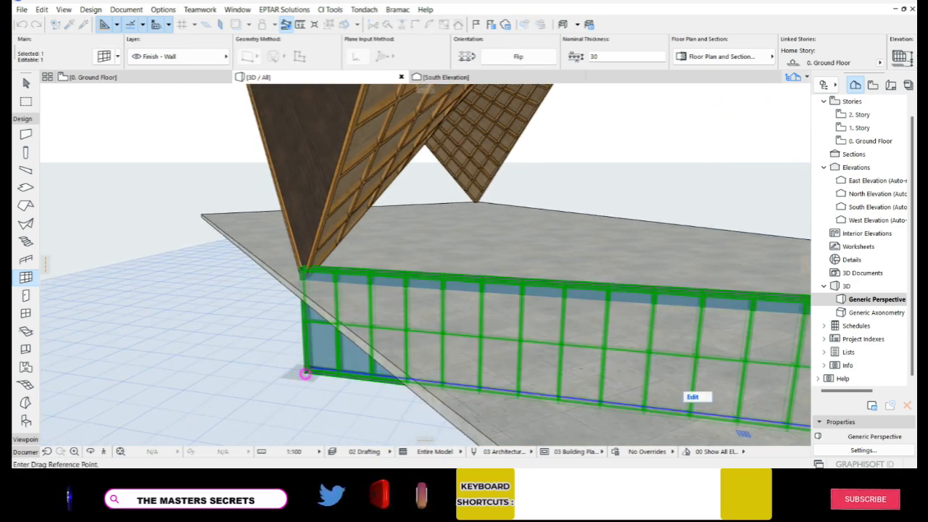
pyautogui.click(305, 373)
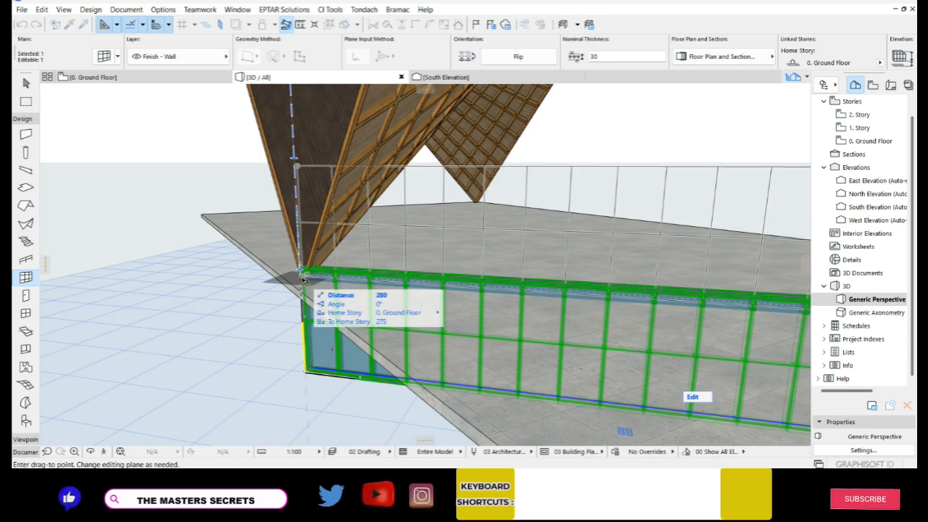
pyautogui.click(304, 281)
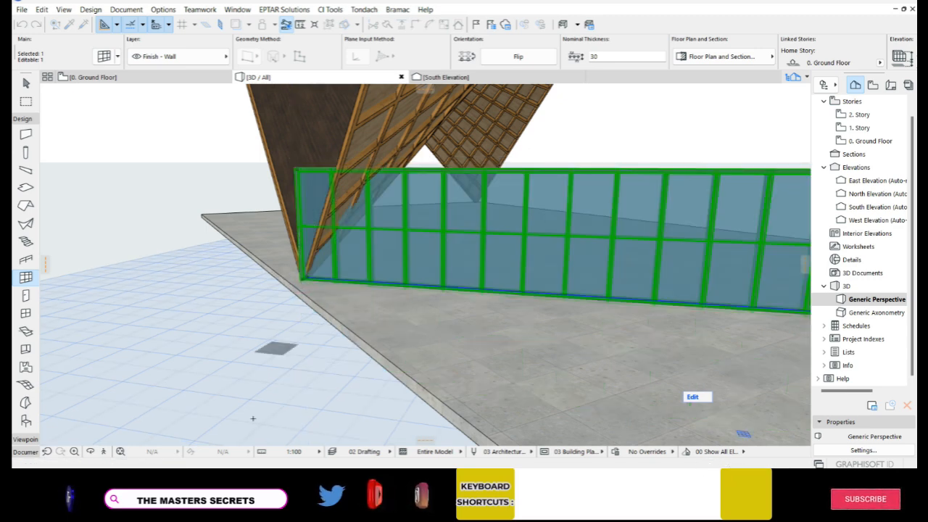
pyautogui.scroll(-2, 206, 345)
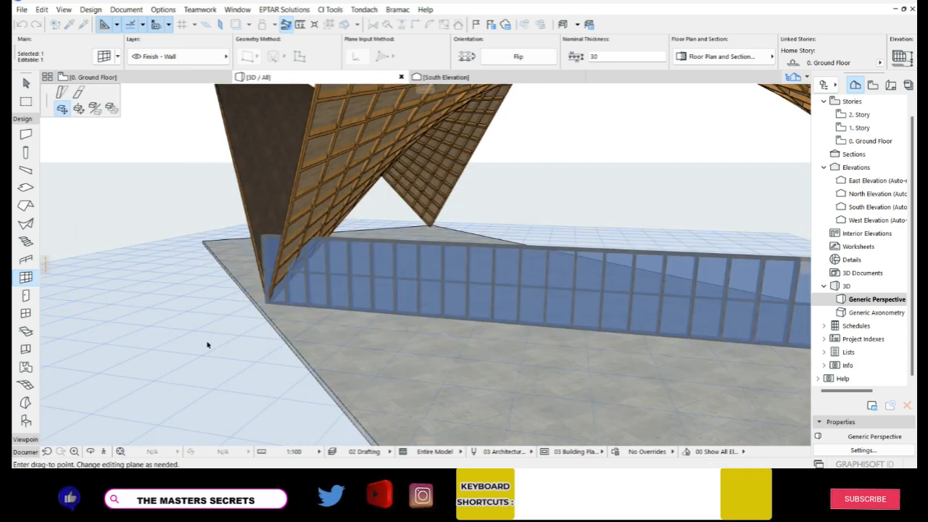
pyautogui.scroll(-3, 207, 345)
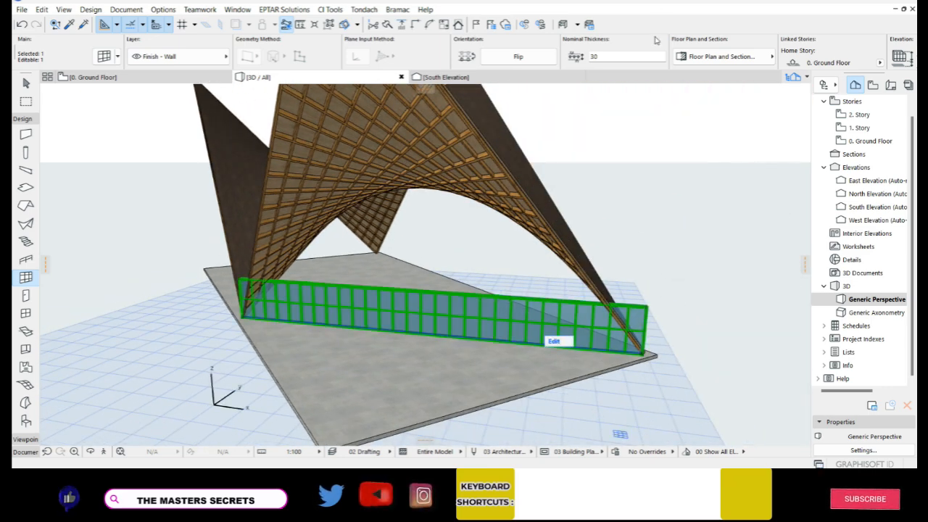
# Step: Set the curtain wall's height to 3000, check it against the shells and deselect it
pyautogui.scroll(-2, 656, 40)
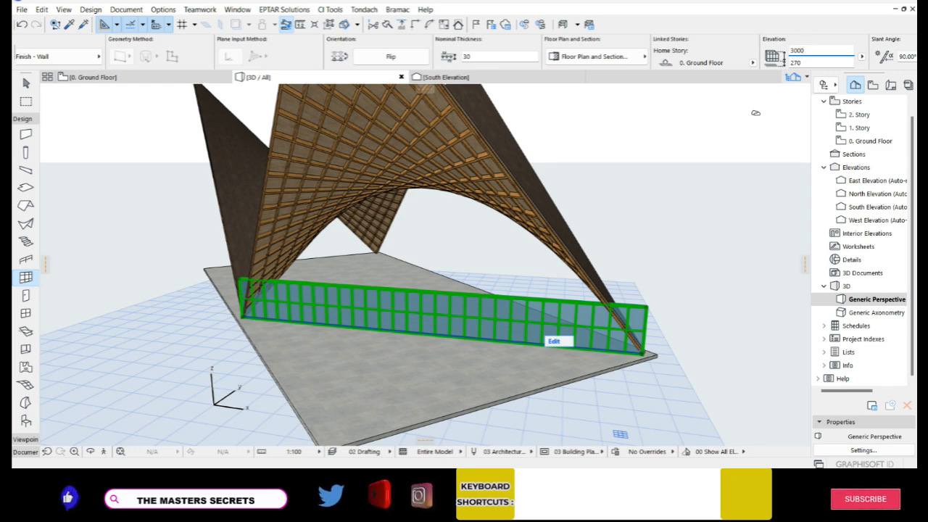
pyautogui.scroll(-3, 409, 339)
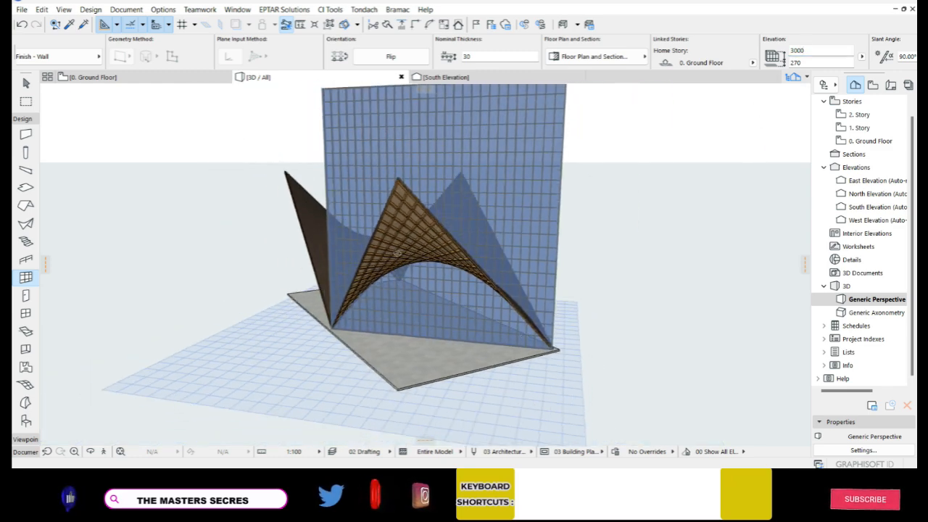
pyautogui.keyDown('shift'); pyautogui.moveTo(355, 232); pyautogui.dragTo(356, 256, button='middle'); pyautogui.keyUp('shift')
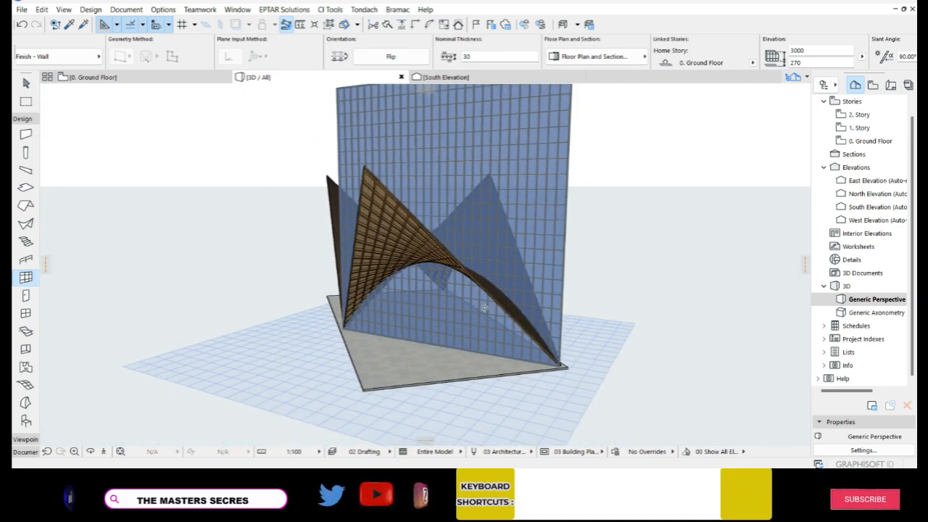
pyautogui.click(507, 299)
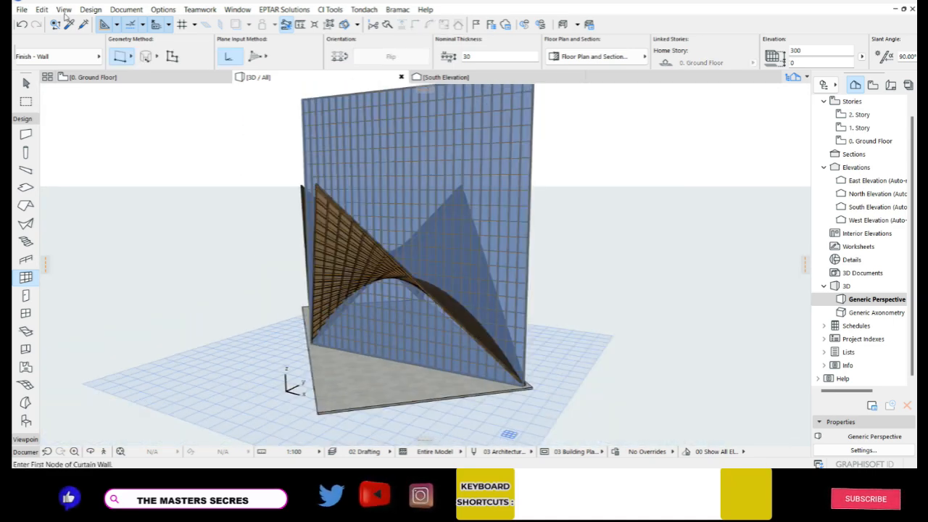
# Step: Pick up the tall curtain wall's parameters in 3D and return to the Ground Floor plan
pyautogui.click(71, 25)
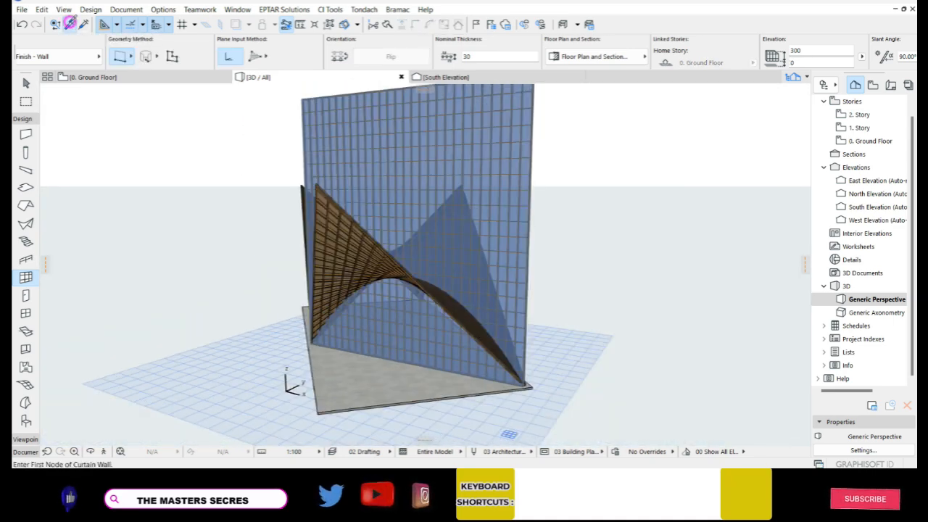
pyautogui.click(376, 141)
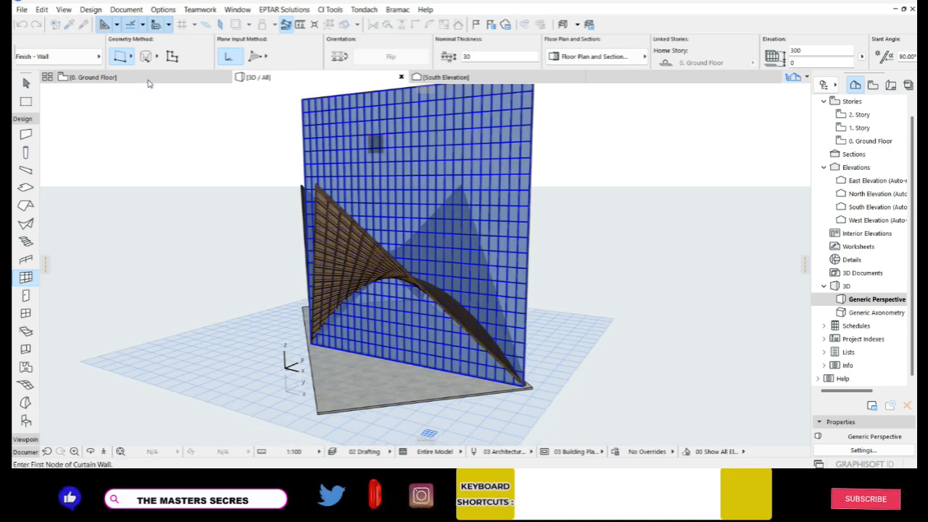
pyautogui.click(124, 77)
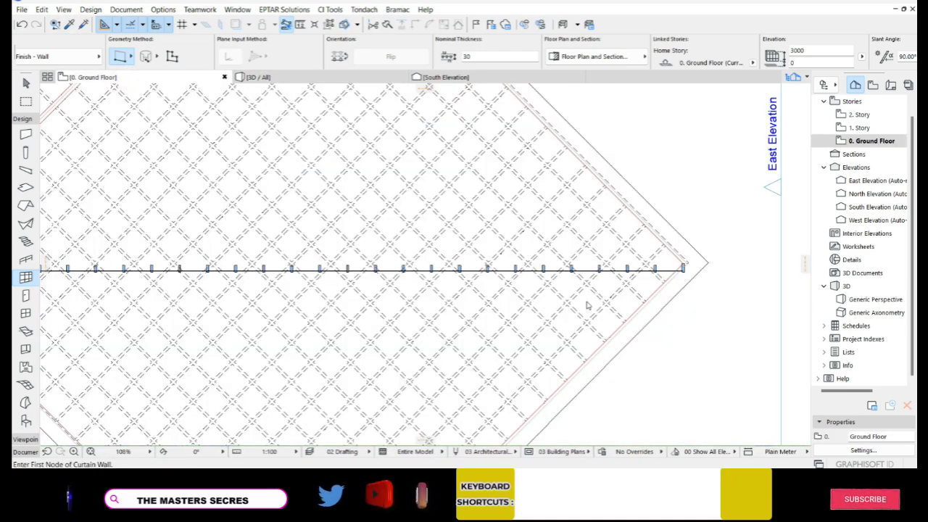
# Step: Place a curtain wall across the northern shell, from the north tip to the west end of the dividing beams
pyautogui.scroll(-5, 635, 276)
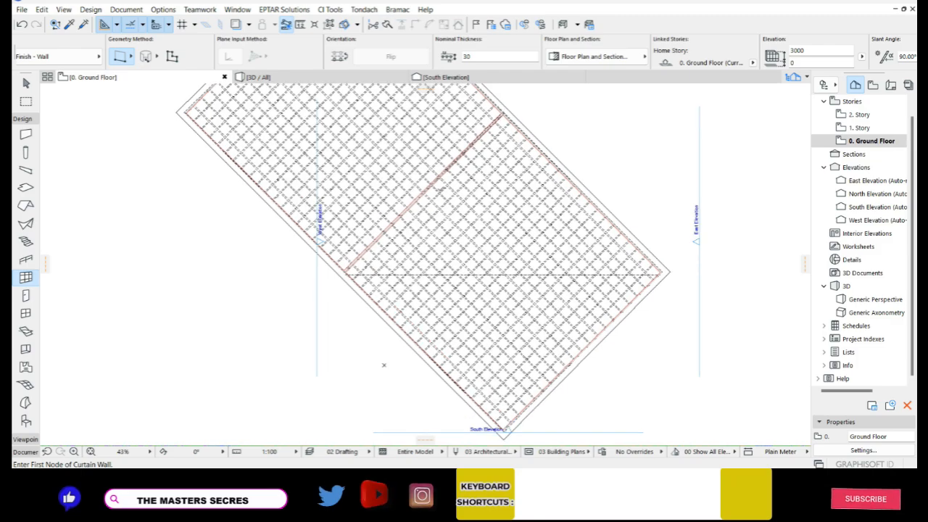
pyautogui.scroll(-2, 502, 310)
pyautogui.scroll(2, 399, 186)
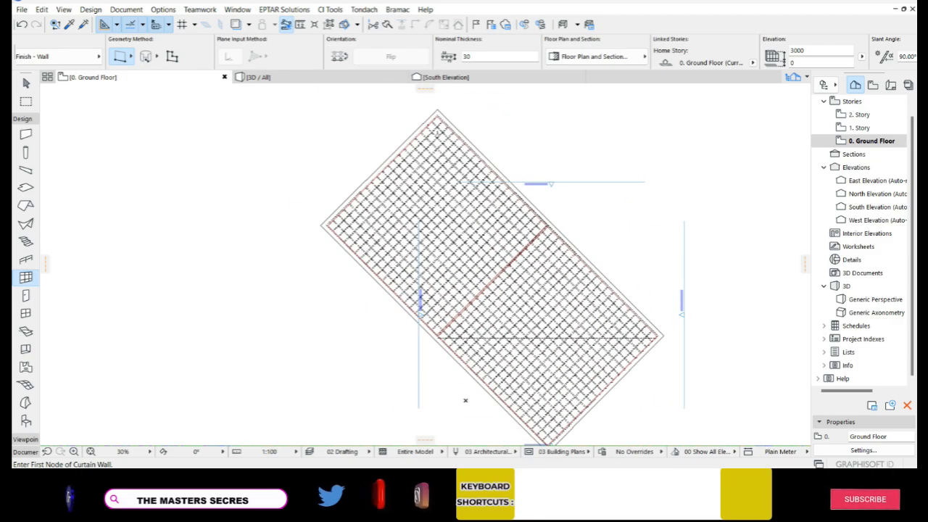
pyautogui.scroll(3, 436, 125)
pyautogui.click(438, 108)
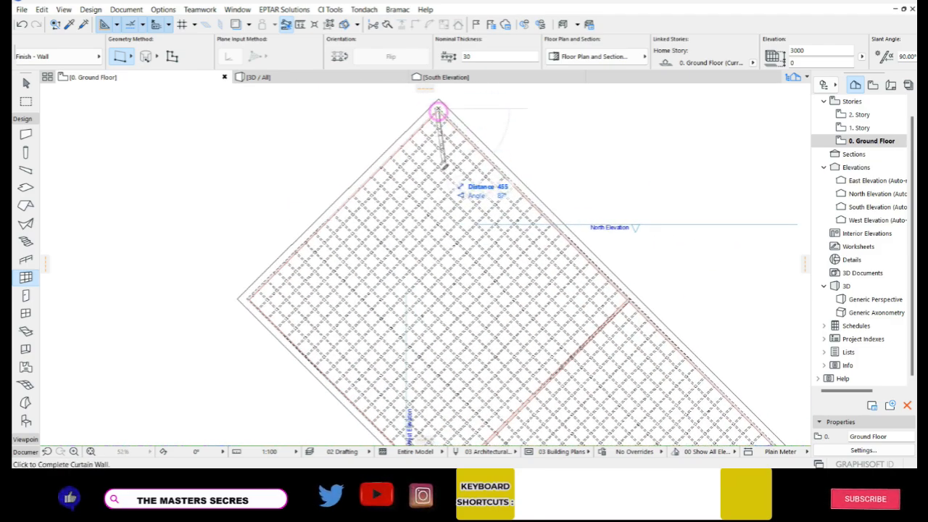
pyautogui.scroll(-2, 433, 264)
pyautogui.scroll(5, 437, 341)
pyautogui.scroll(4, 437, 341)
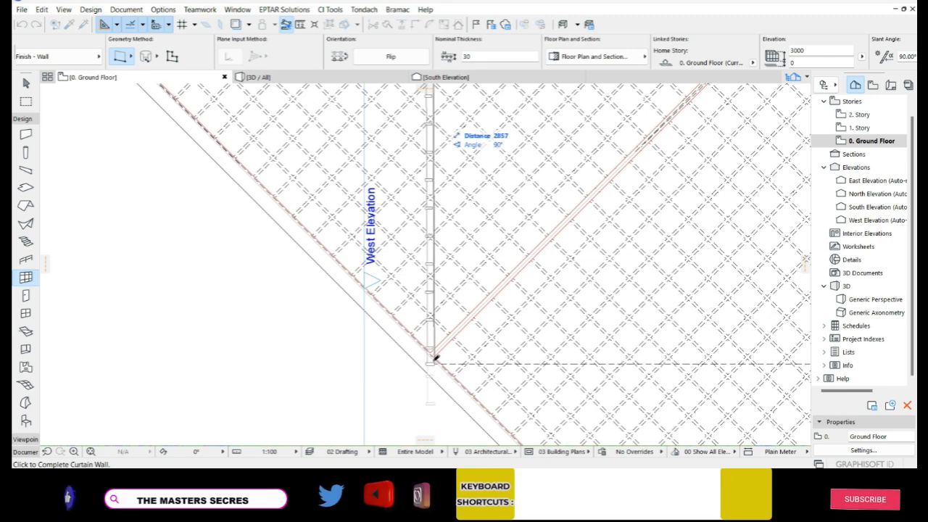
pyautogui.click(427, 341)
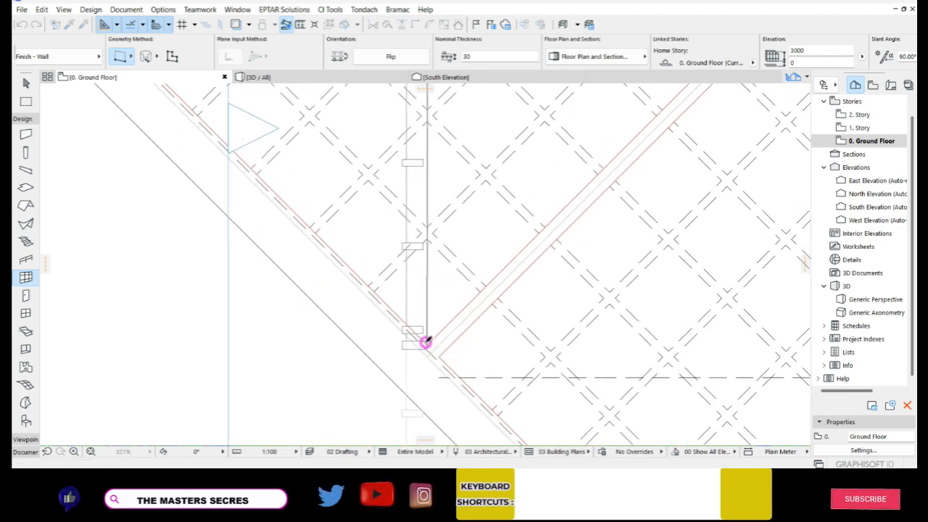
pyautogui.click(428, 339)
pyautogui.rightClick(427, 343)
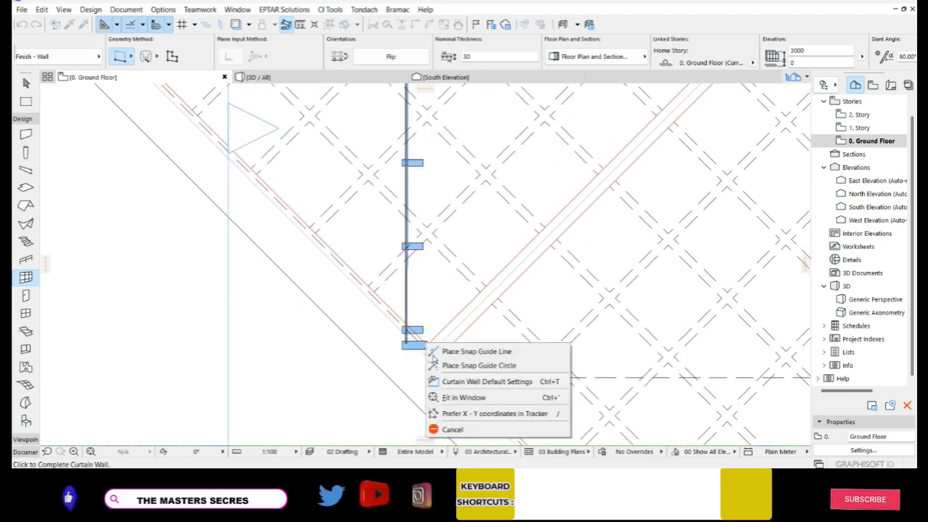
pyautogui.click(450, 428)
pyautogui.scroll(-3, 367, 366)
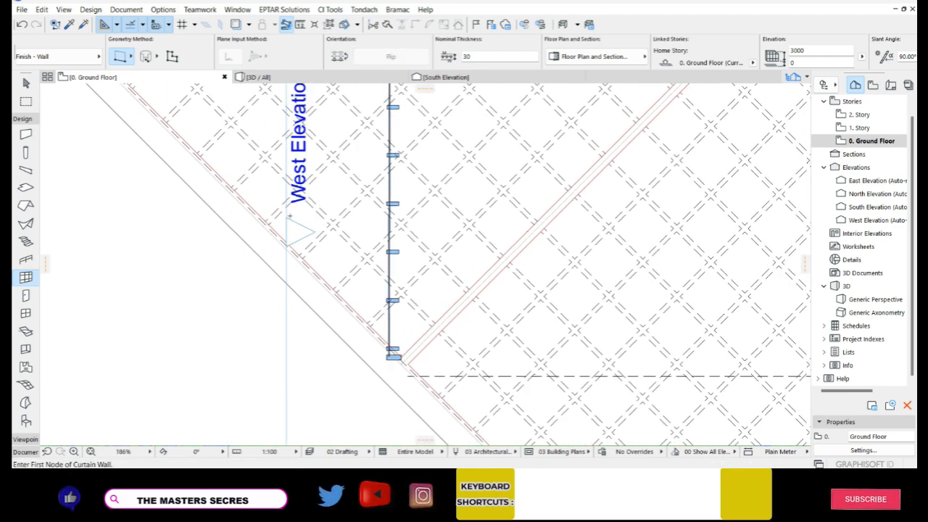
# Step: In 3D, raise the new curtain wall vertically by 267 so its base sits on the slab
pyautogui.click(286, 77)
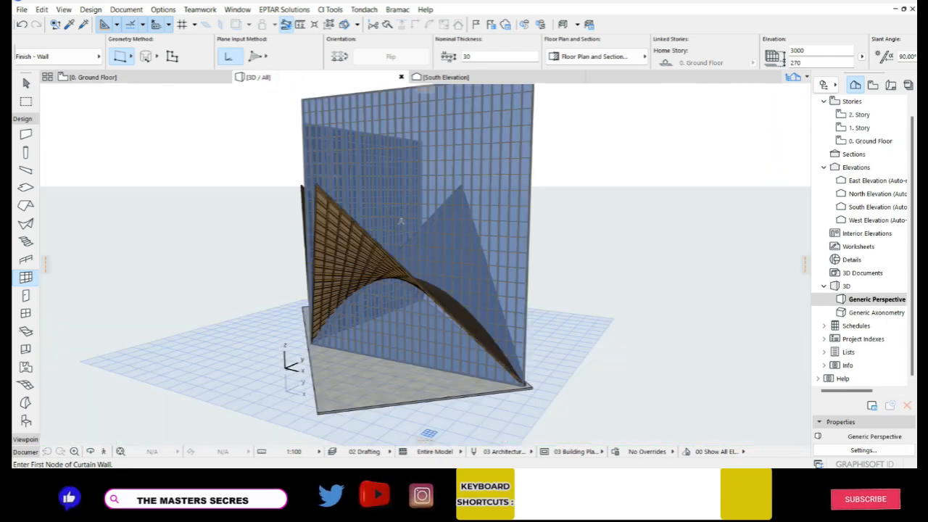
pyautogui.keyDown('shift'); pyautogui.moveTo(500, 309); pyautogui.dragTo(452, 290, button='middle'); pyautogui.keyUp('shift')
pyautogui.scroll(6, 404, 417)
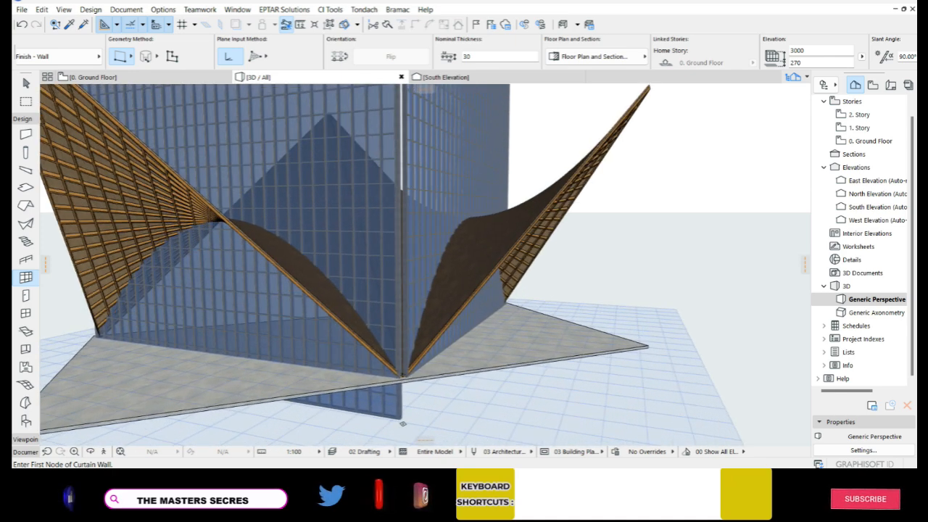
pyautogui.scroll(2, 392, 390)
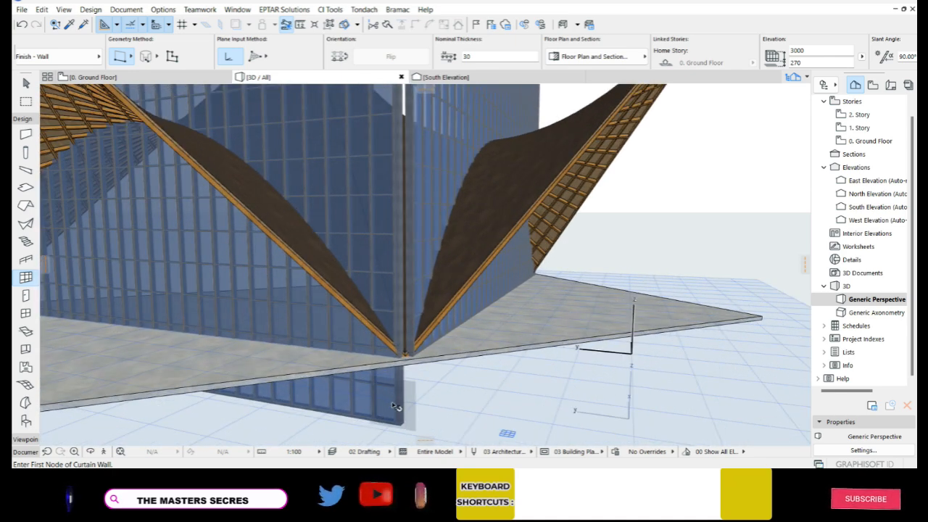
pyautogui.keyDown('shift'); pyautogui.click(393, 406); pyautogui.keyUp('shift')
pyautogui.hotkey('ctrl', 'd')
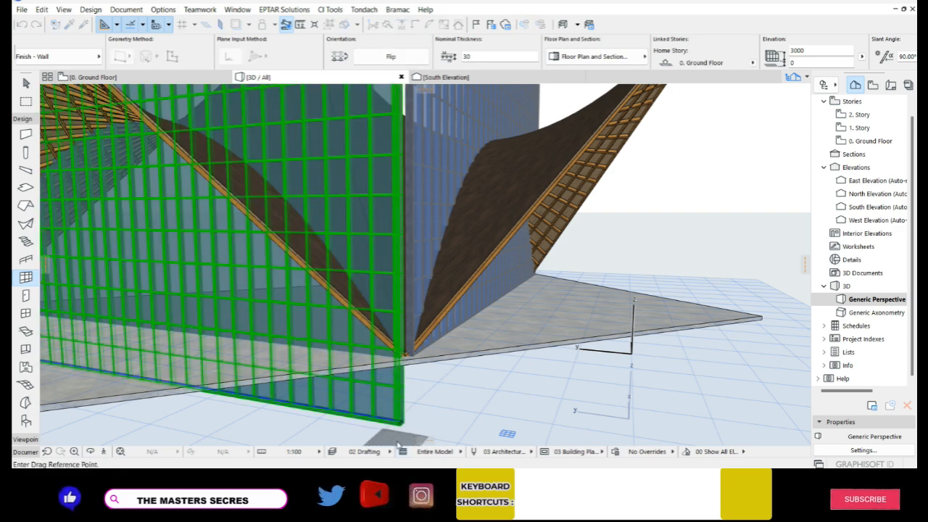
pyautogui.scroll(3, 397, 436)
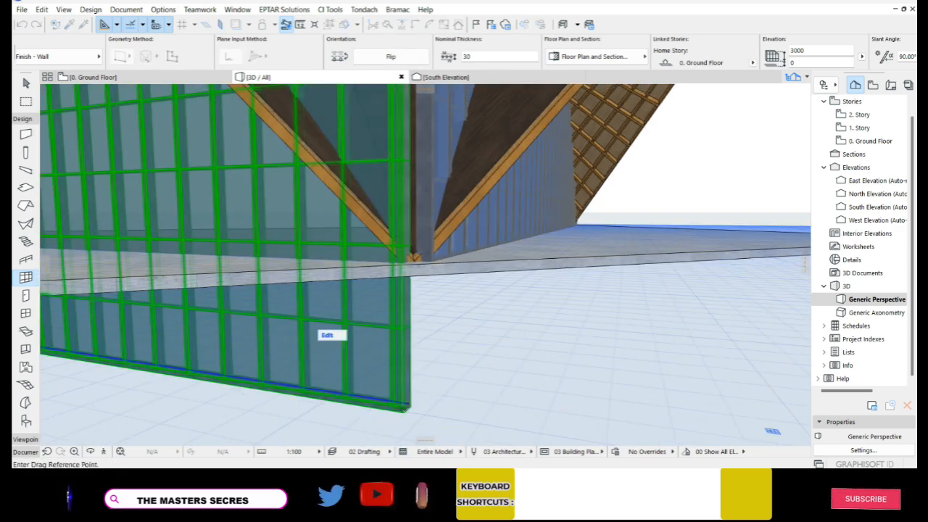
pyautogui.click(402, 408)
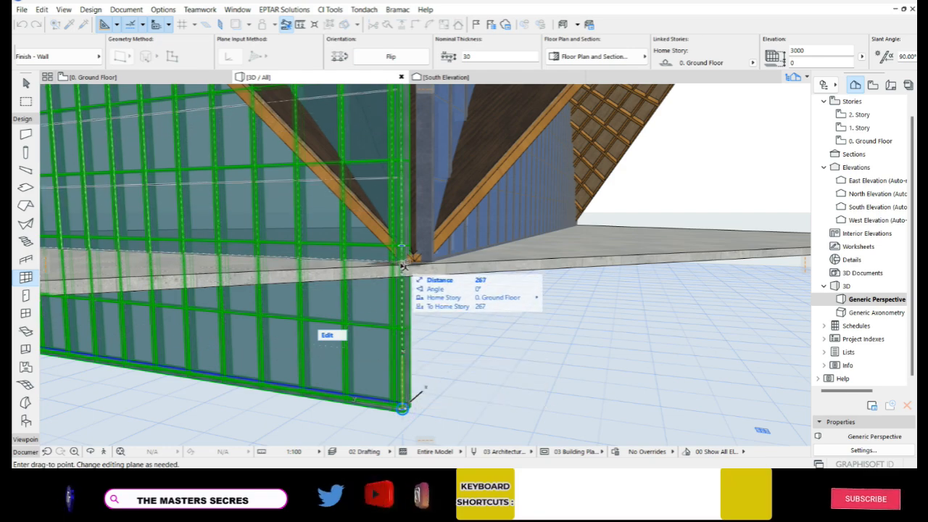
pyautogui.click(403, 408)
# Step: On the Ground Floor plan, move the new curtain wall's south-end reference node about 29 onto the dividing beams
pyautogui.click(124, 77)
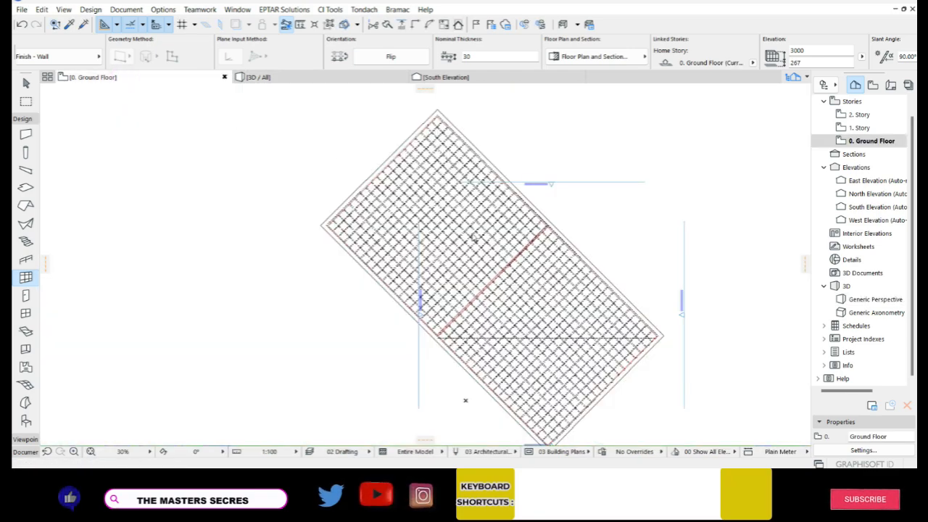
pyautogui.scroll(4, 435, 333)
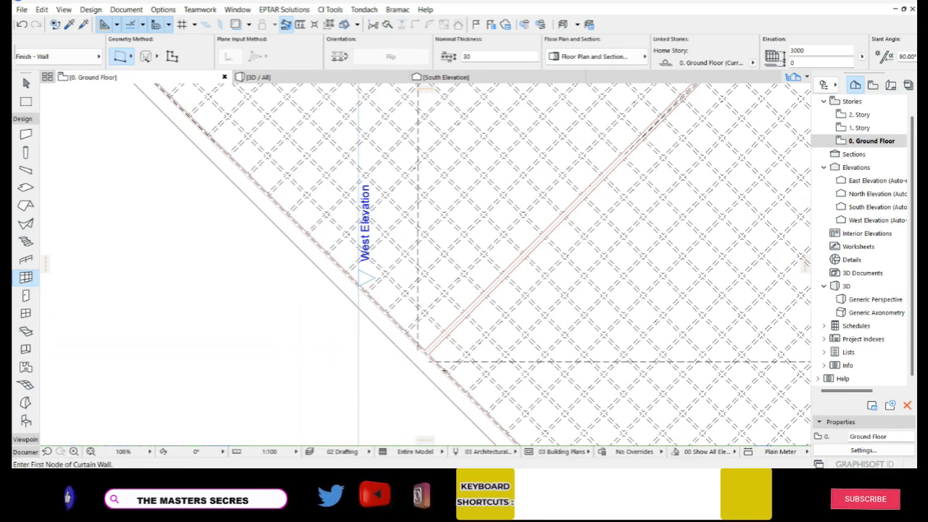
pyautogui.rightClick(417, 350)
pyautogui.press('Escape')
pyautogui.scroll(2, 400, 333)
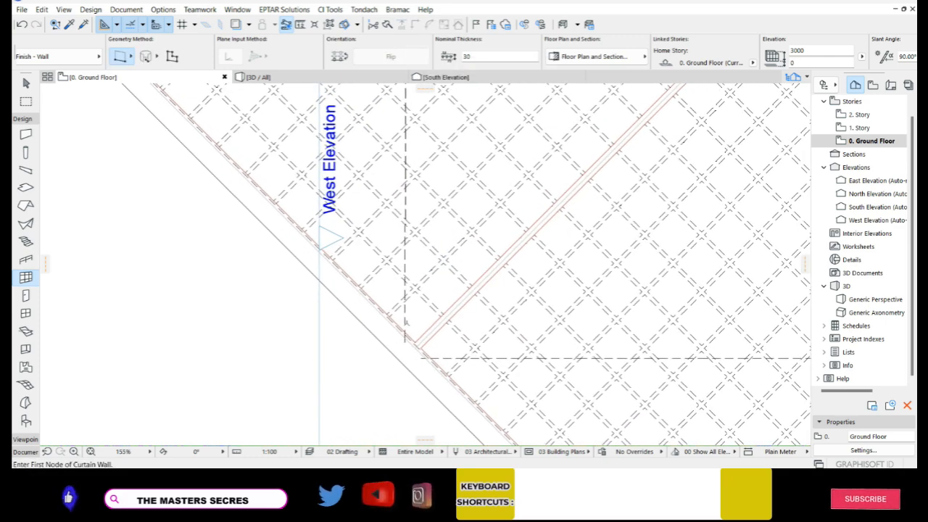
pyautogui.rightClick(406, 322)
pyautogui.press('Escape')
pyautogui.scroll(5, 385, 345)
pyautogui.scroll(1, 384, 343)
pyautogui.click(379, 343)
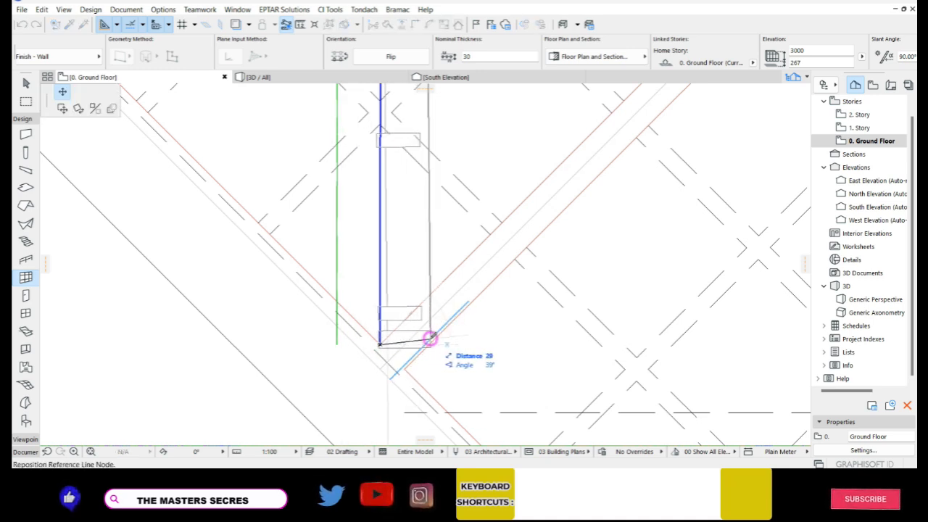
pyautogui.click(432, 337)
# Step: Move the same curtain wall's north-end reference node about 23 to the southeast, off the north tip
pyautogui.scroll(-7, 397, 375)
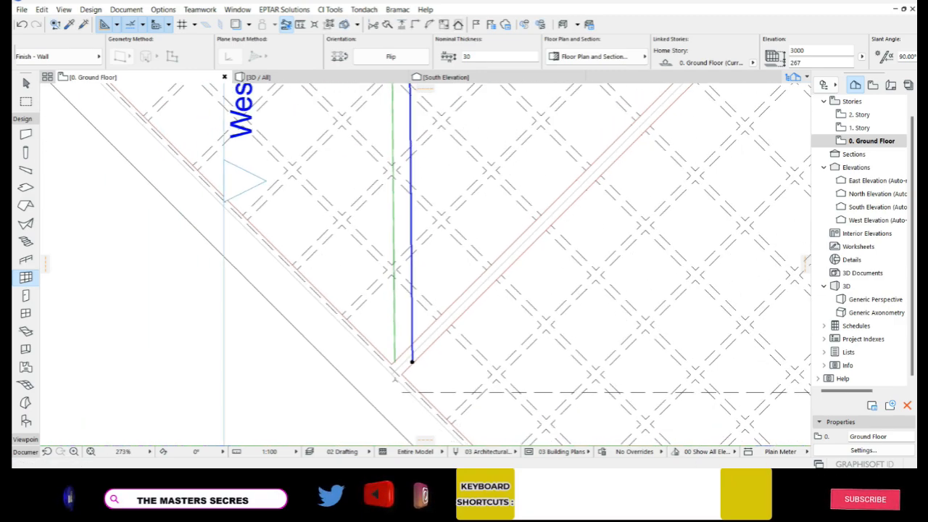
pyautogui.scroll(-4, 398, 374)
pyautogui.scroll(7, 440, 237)
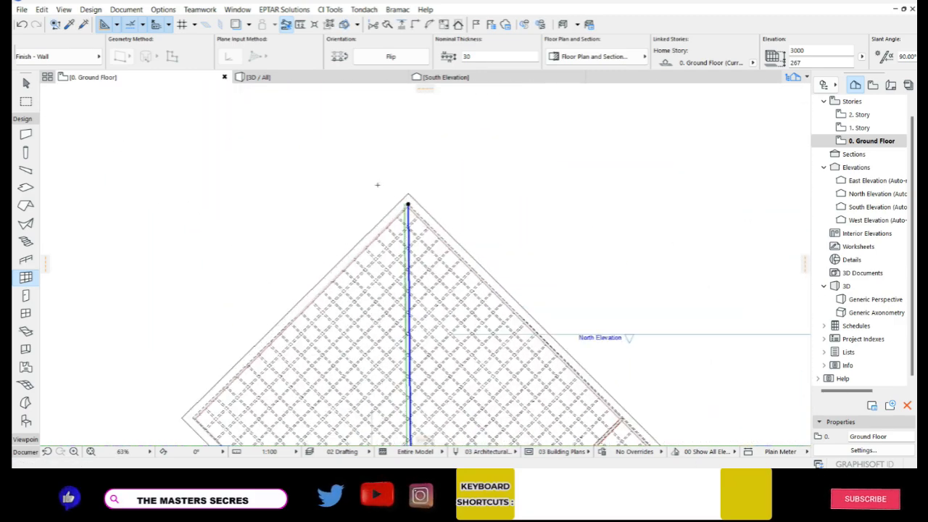
pyautogui.scroll(15, 457, 249)
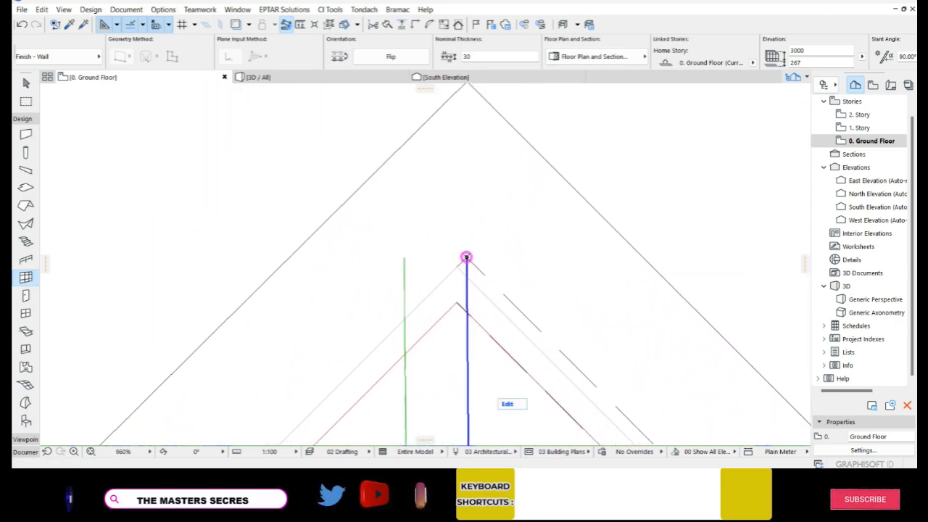
pyautogui.click(466, 257)
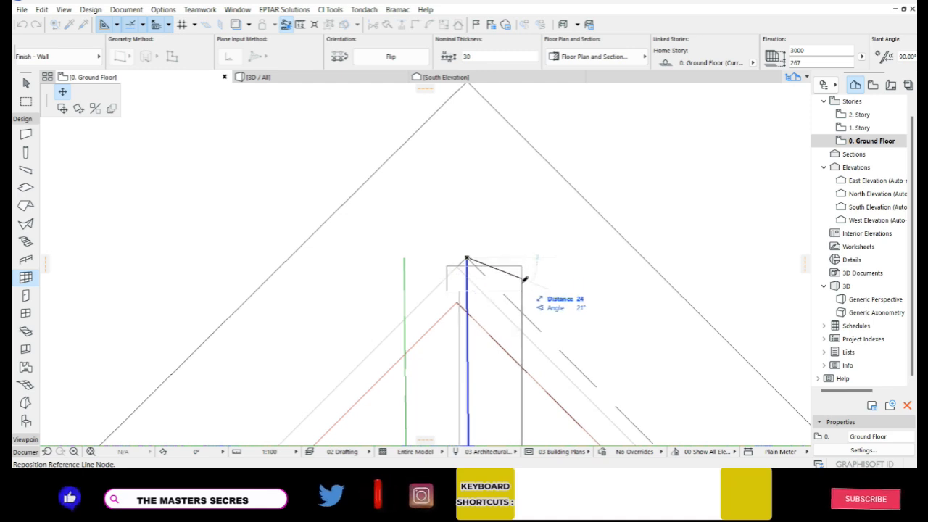
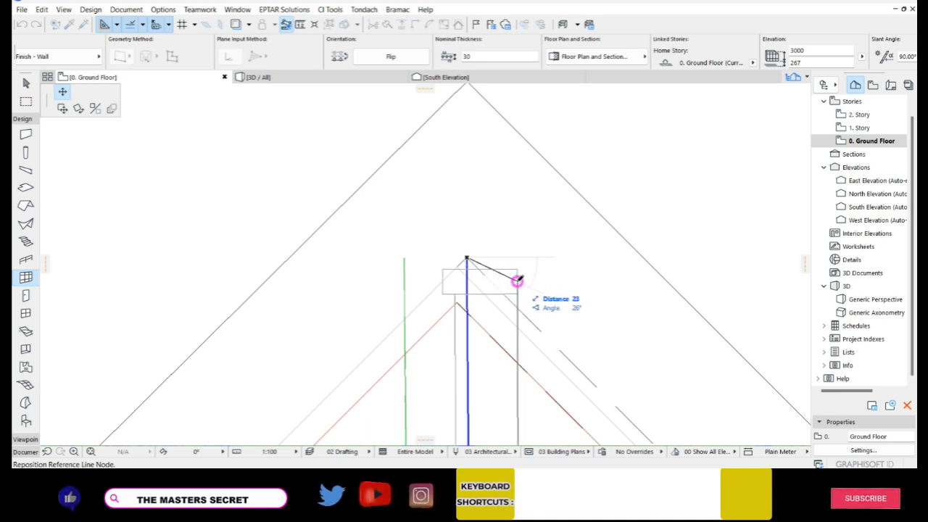
pyautogui.press('Escape')
pyautogui.scroll(-5, 356, 190)
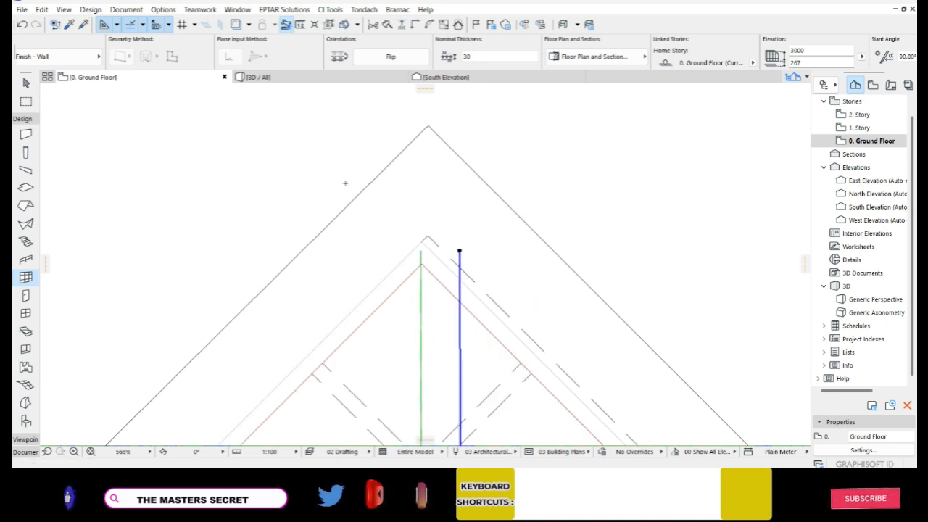
# Step: Select the southern shell's curtain wall and shift its east-end reference node northward, near the inner beam corner at the east tip
pyautogui.scroll(-8, 317, 157)
pyautogui.scroll(6, 349, 307)
pyautogui.scroll(-3, 438, 282)
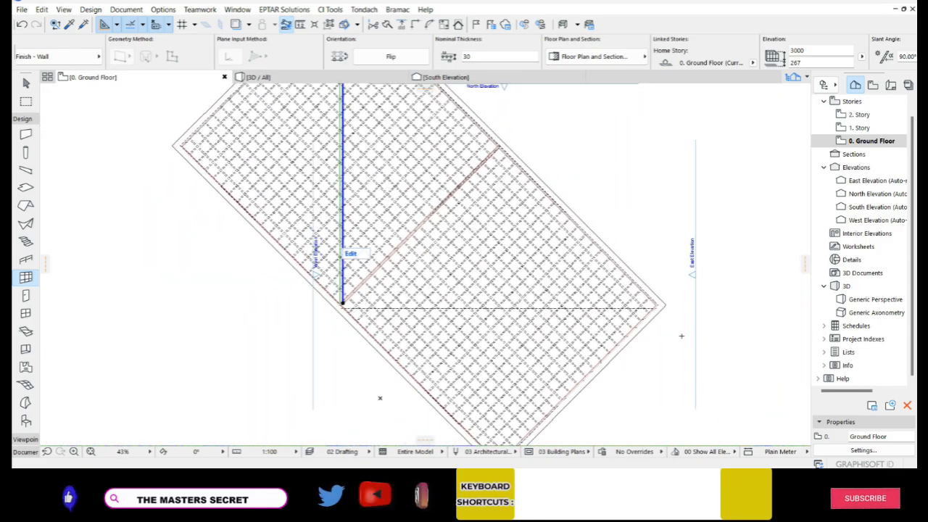
pyautogui.scroll(5, 681, 335)
pyautogui.rightClick(640, 302)
pyautogui.click(659, 346)
pyautogui.scroll(6, 661, 293)
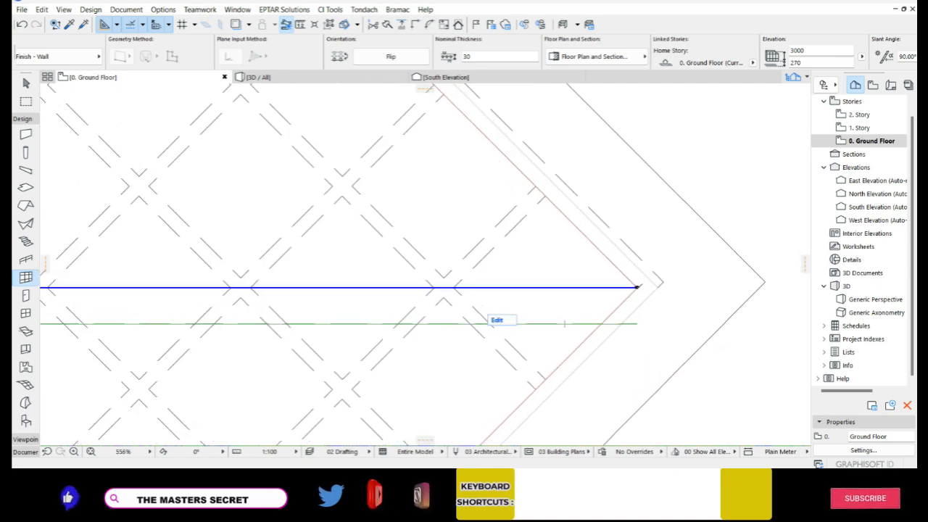
pyautogui.click(638, 287)
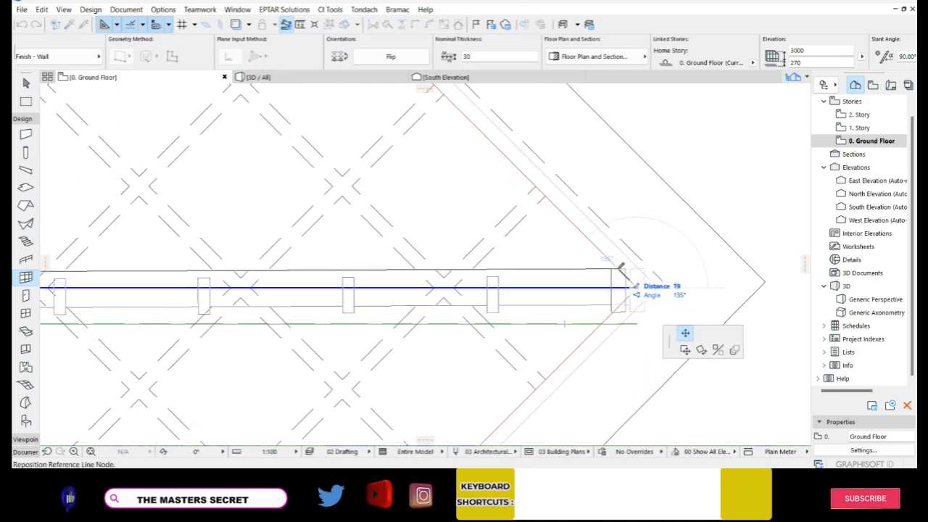
pyautogui.click(619, 268)
pyautogui.click(617, 268)
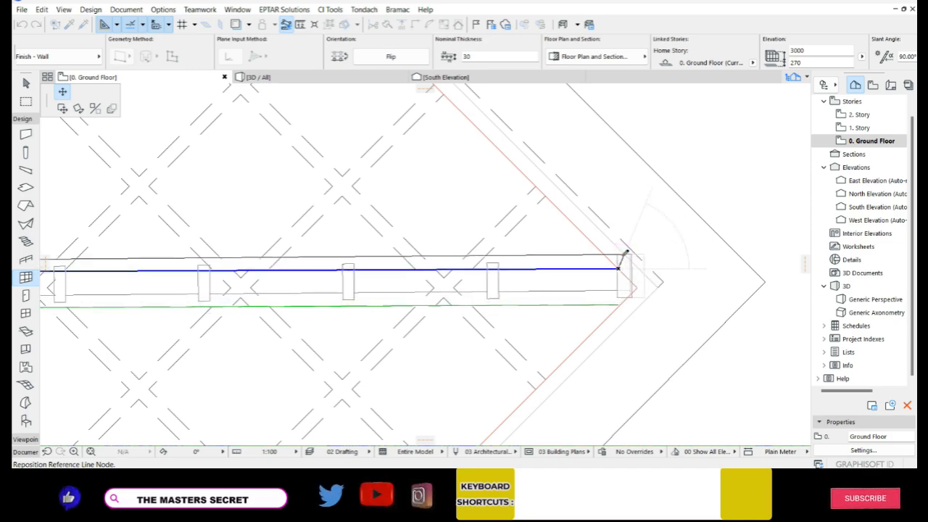
pyautogui.click(623, 255)
# Step: Move the southern curtain wall's west-end reference node about 20 north, toward the end of the dividing beams
pyautogui.scroll(-4, 679, 281)
pyautogui.scroll(-4, 709, 290)
pyautogui.scroll(5, 394, 281)
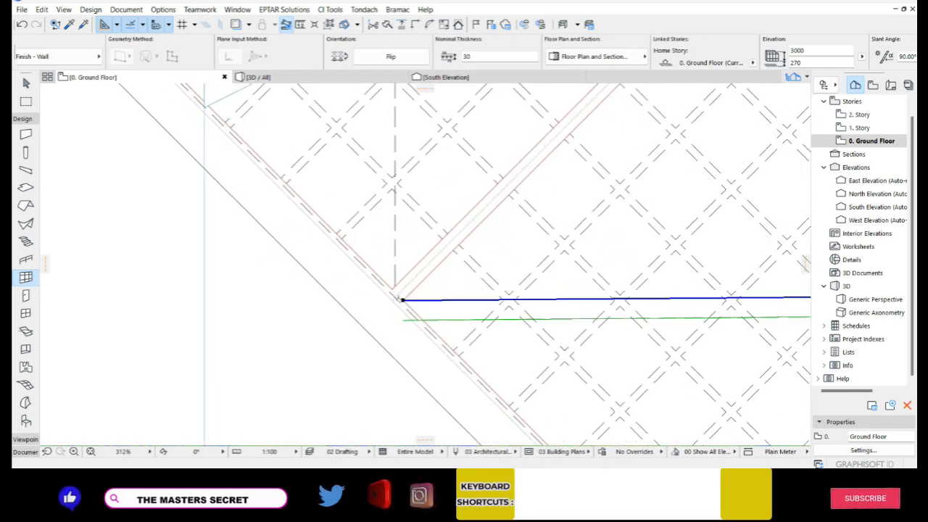
pyautogui.click(403, 301)
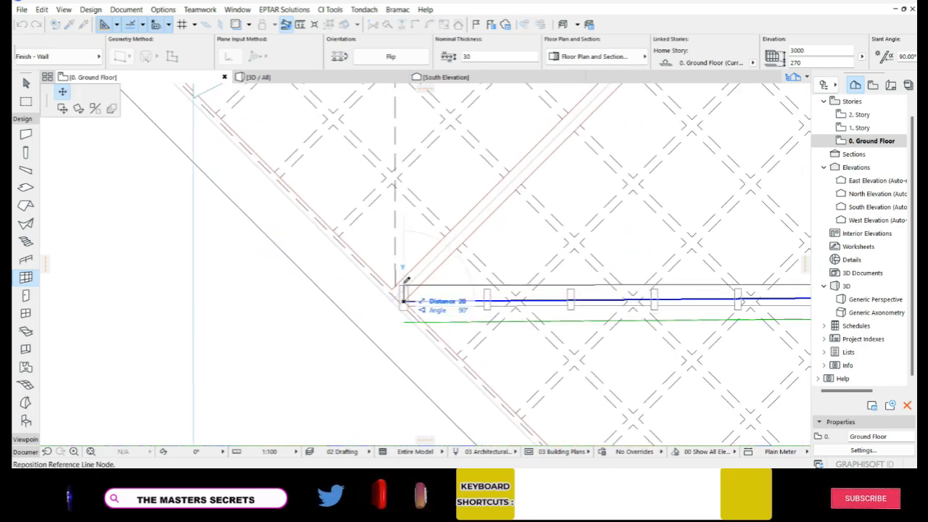
pyautogui.click(404, 283)
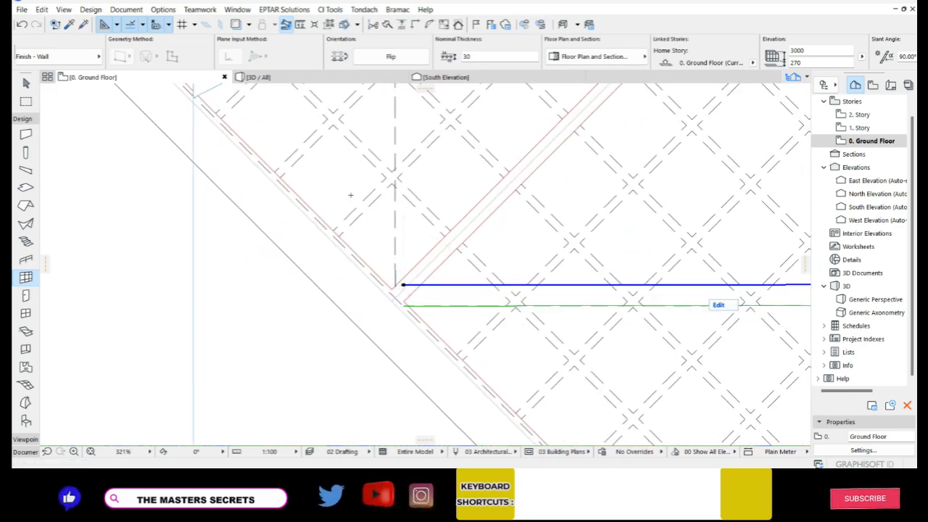
# Step: In 3D, check how both curtain walls meet at the slab and shells' shared corner, and clear the selection
pyautogui.click(304, 76)
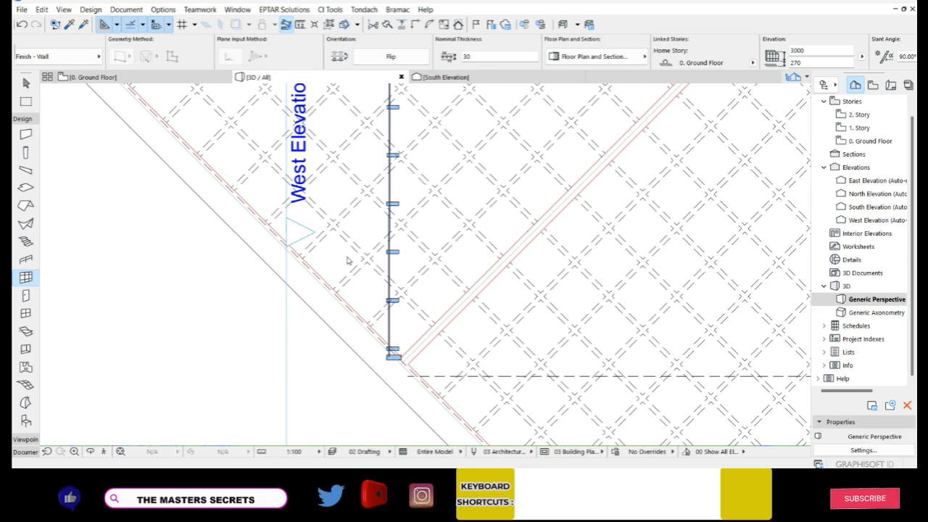
pyautogui.scroll(-3, 547, 338)
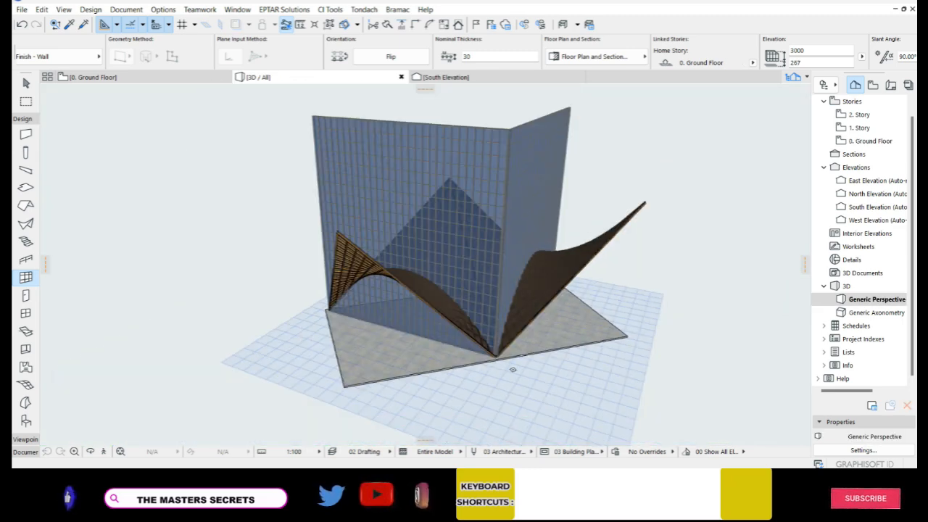
pyautogui.scroll(5, 547, 338)
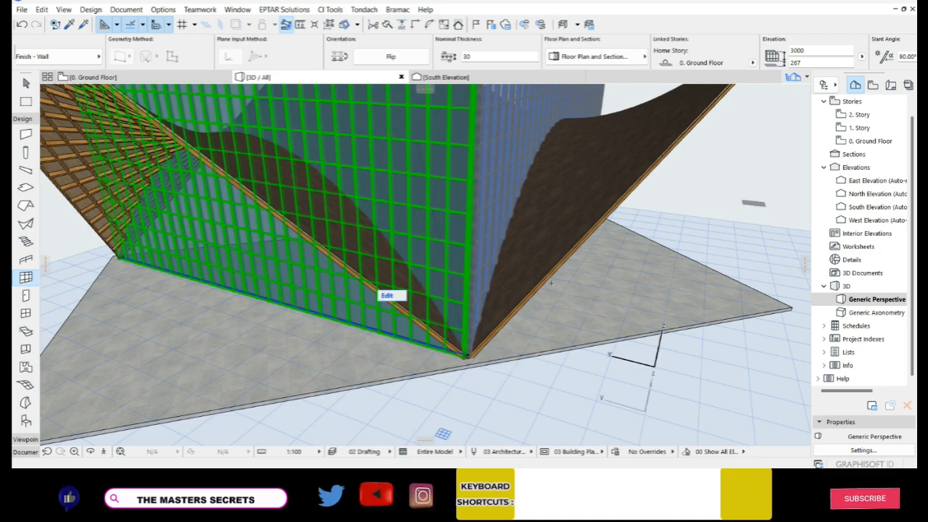
pyautogui.scroll(-3, 512, 382)
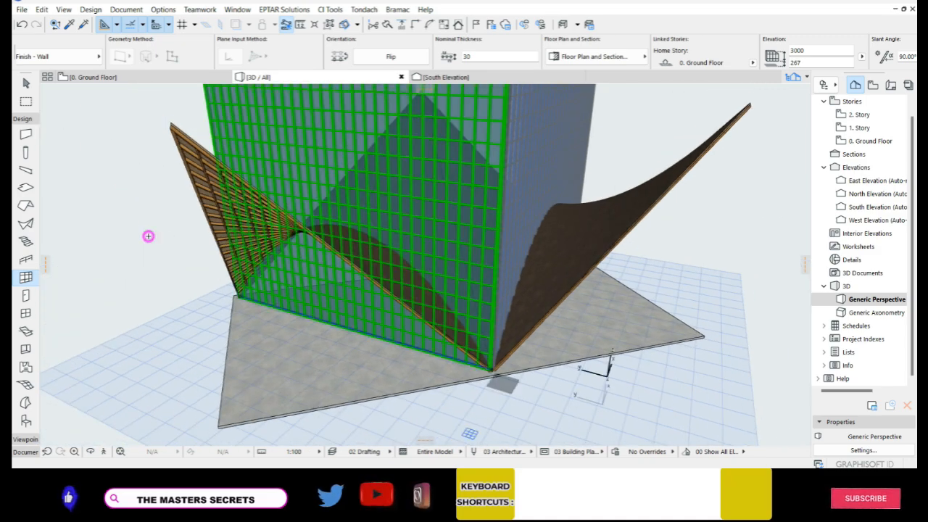
pyautogui.click(150, 239)
pyautogui.keyDown('shift'); pyautogui.moveTo(282, 295); pyautogui.dragTo(383, 297, button='middle'); pyautogui.keyUp('shift')
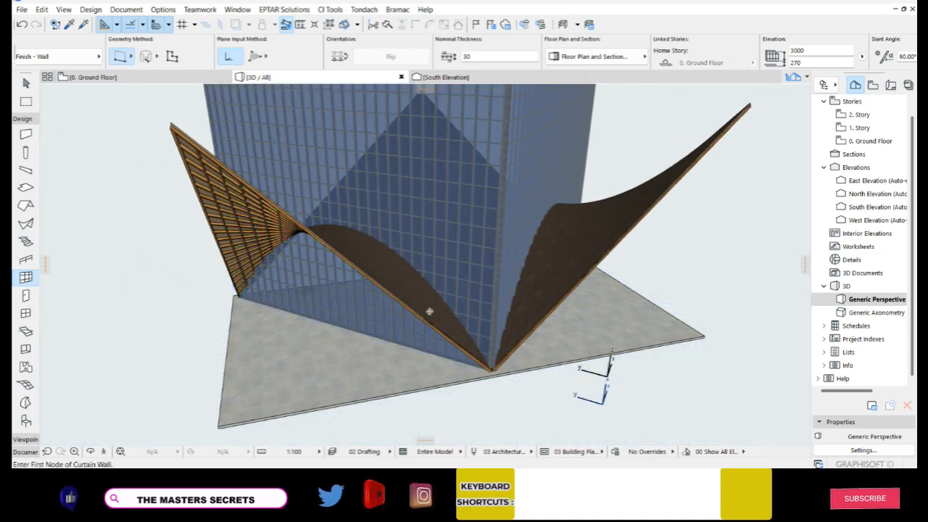
# Step: Trim the northern shell's curtain wall to its lattice shell, keep the part beneath the roof, and clear the selection
pyautogui.keyDown('shift'); pyautogui.moveTo(563, 339); pyautogui.dragTo(346, 392, button='middle'); pyautogui.keyUp('shift')
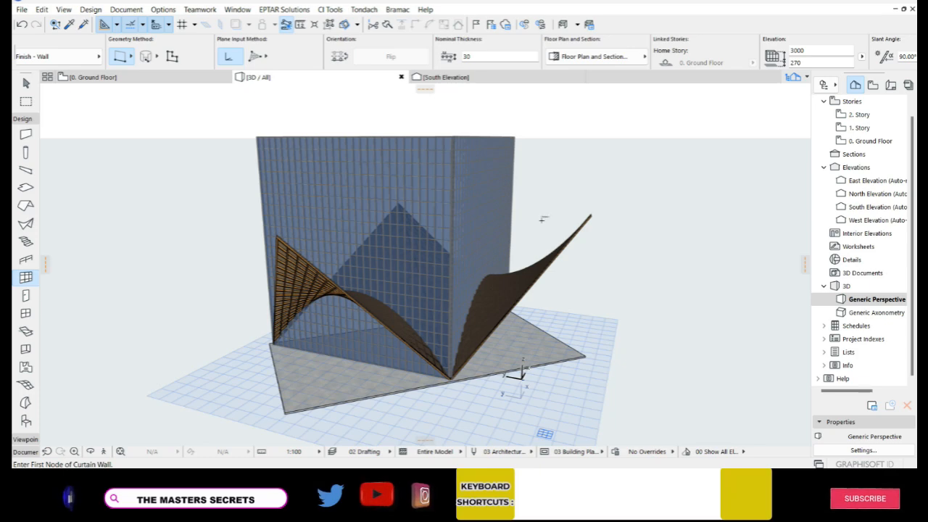
pyautogui.press('shift')
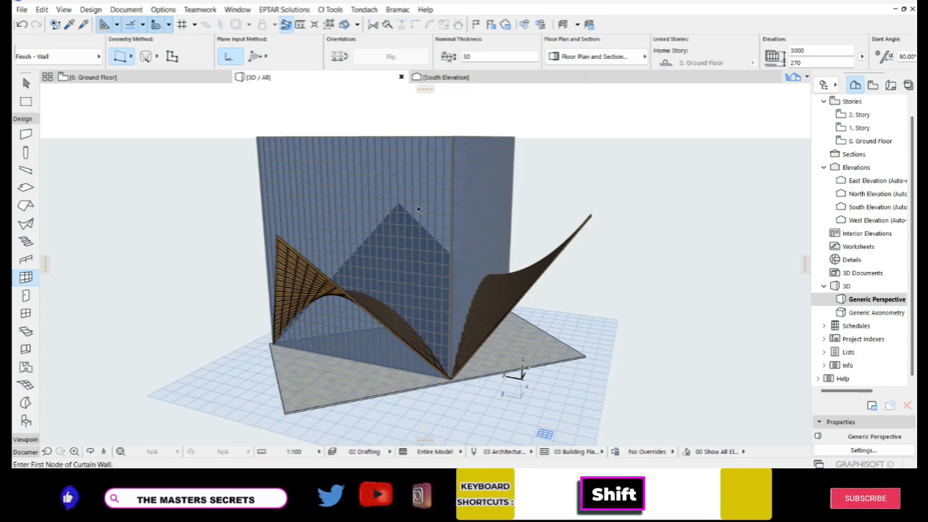
pyautogui.keyDown('shift'); pyautogui.click(361, 180); pyautogui.keyUp('shift')
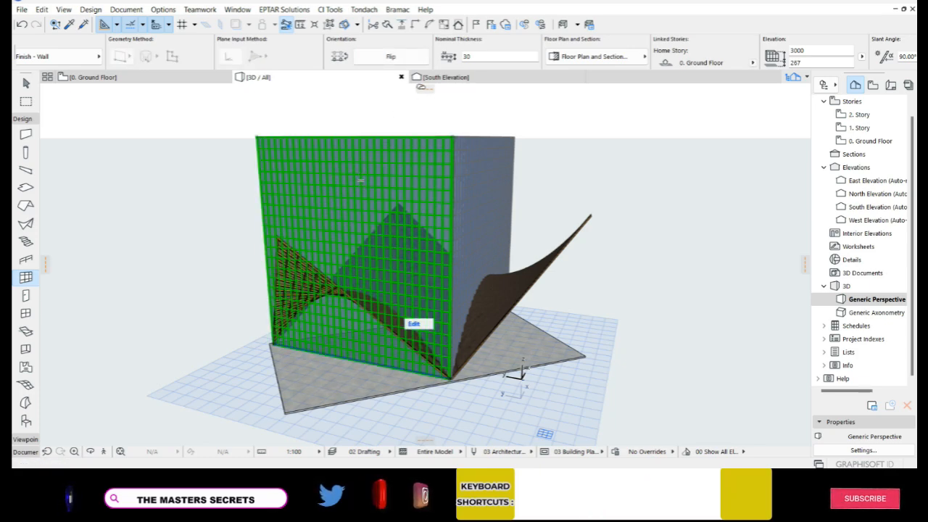
pyautogui.click(458, 27)
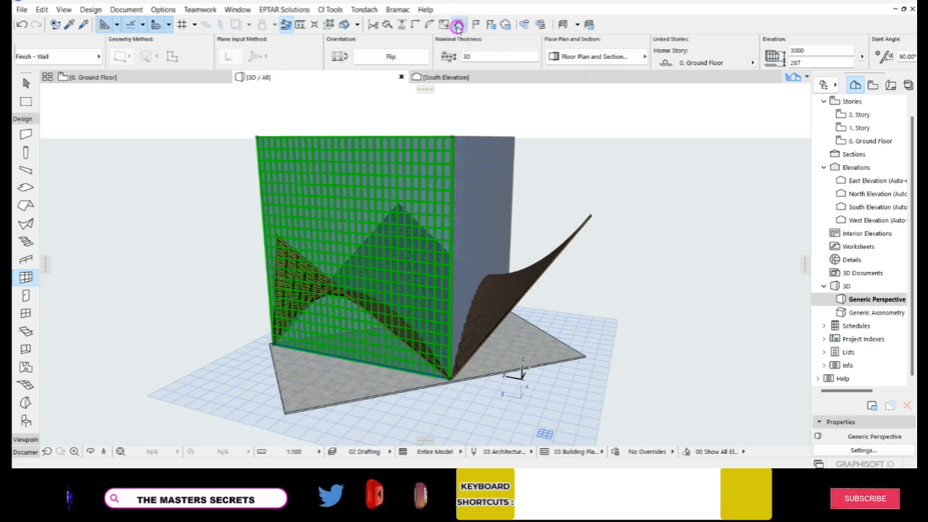
pyautogui.scroll(8, 362, 309)
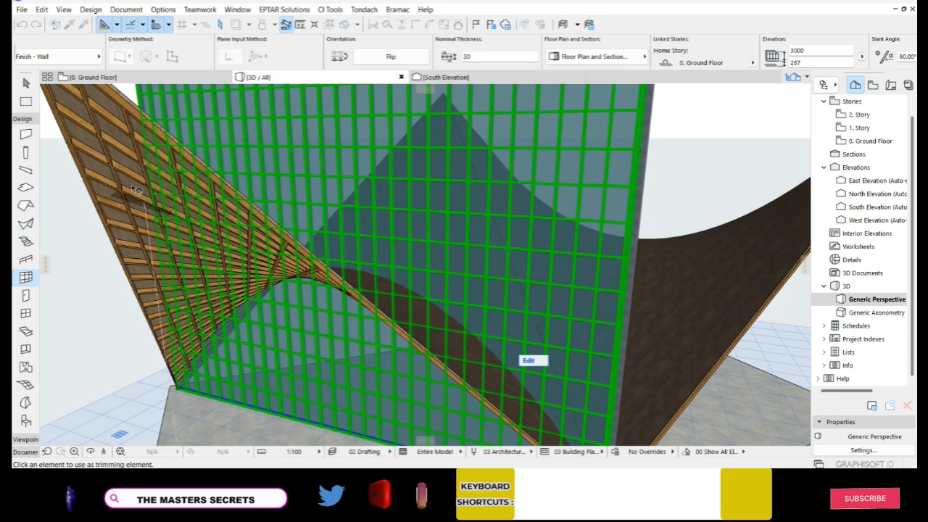
pyautogui.click(123, 181)
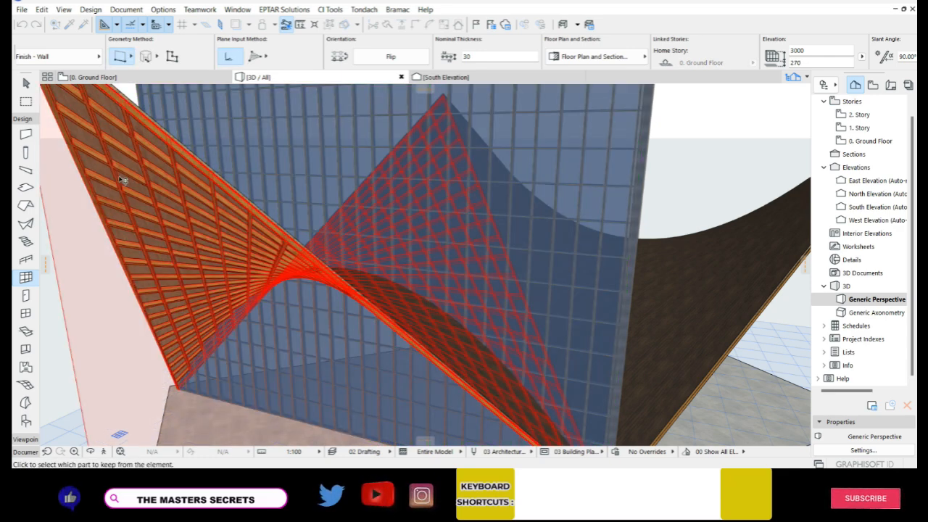
pyautogui.click(289, 329)
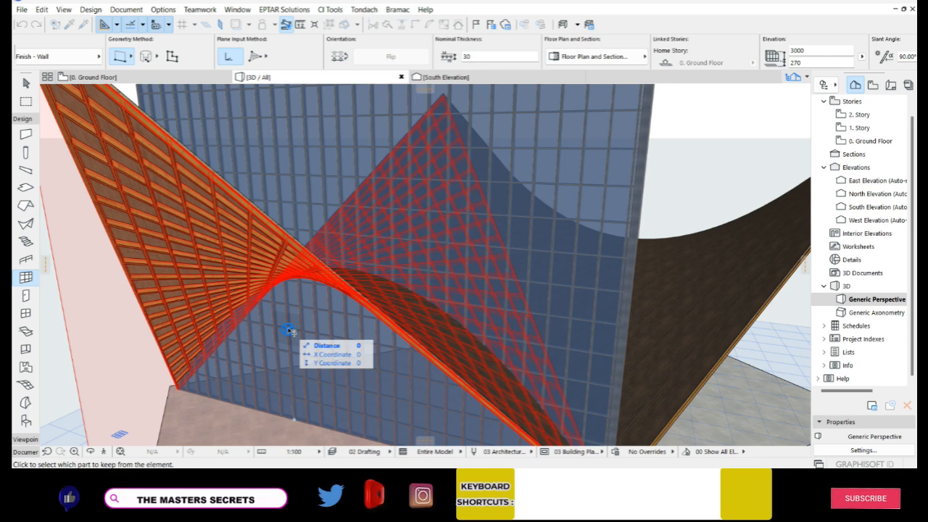
pyautogui.click(288, 330)
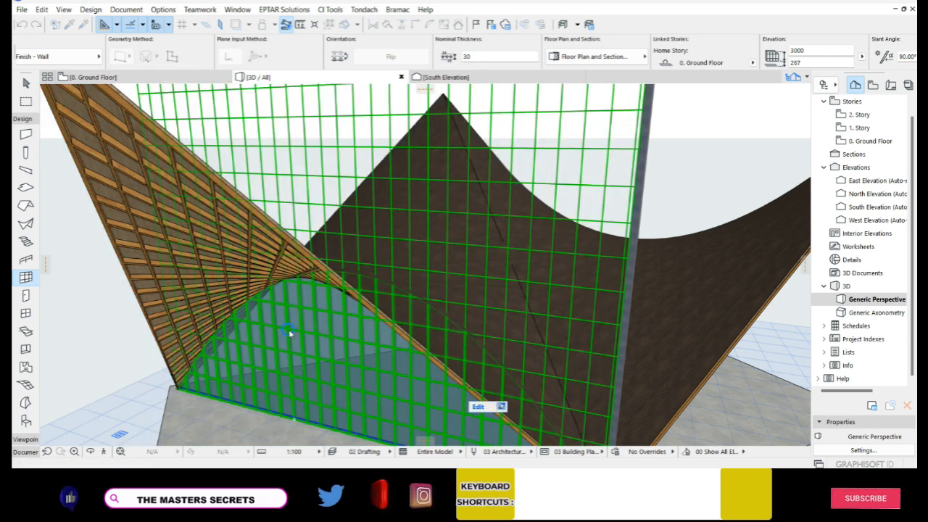
pyautogui.scroll(-4, 288, 301)
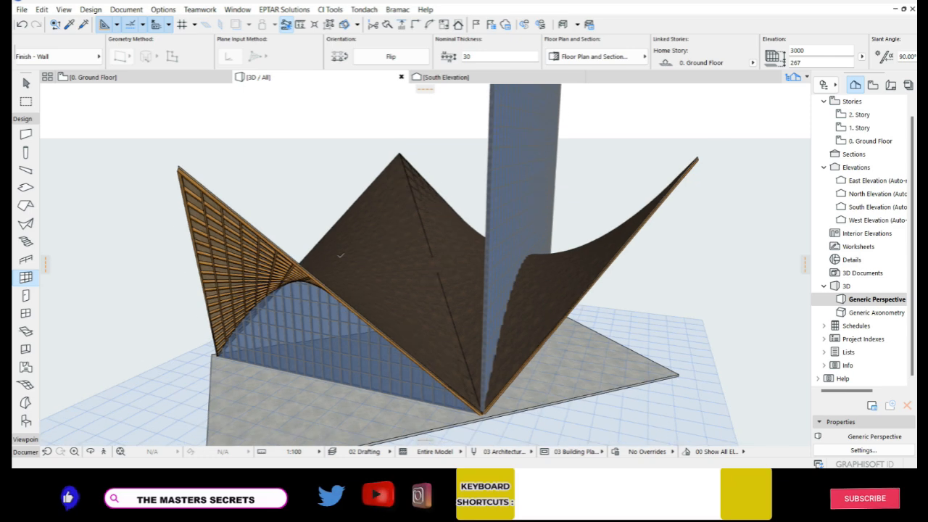
pyautogui.click(733, 300)
# Step: Trim the southern shell's curtain wall to its lattice shell, keep the part under the arch, and check both trimmed walls
pyautogui.scroll(5, 297, 308)
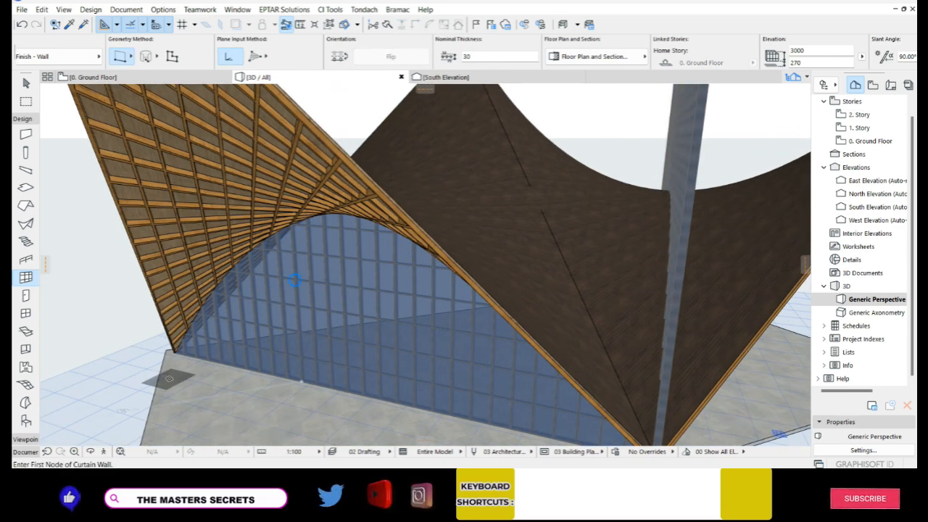
pyautogui.keyDown('shift'); pyautogui.moveTo(145, 339); pyautogui.dragTo(243, 337, button='middle'); pyautogui.keyUp('shift')
pyautogui.keyDown('shift'); pyautogui.moveTo(530, 292); pyautogui.dragTo(588, 160, button='middle'); pyautogui.keyUp('shift')
pyautogui.keyDown('shift'); pyautogui.click(514, 182); pyautogui.keyUp('shift')
pyautogui.hotkey('ctrl', '0')
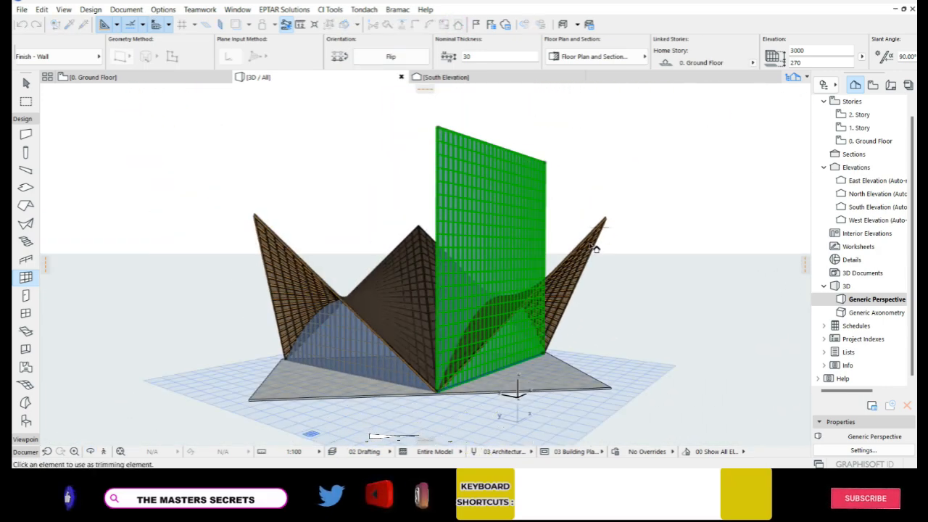
pyautogui.click(597, 246)
pyautogui.click(509, 355)
pyautogui.click(647, 280)
pyautogui.scroll(-3, 493, 222)
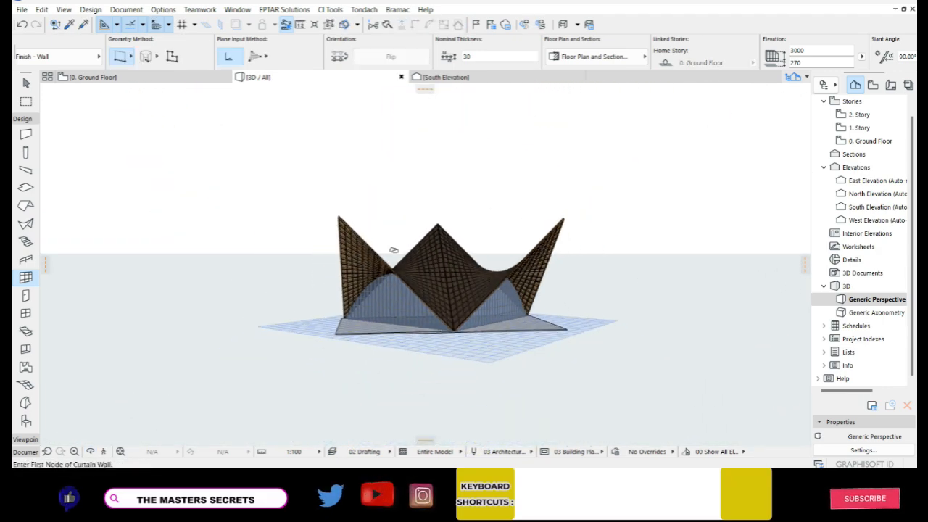
pyautogui.keyDown('shift'); pyautogui.moveTo(456, 282); pyautogui.dragTo(498, 315, button='middle'); pyautogui.keyUp('shift')
pyautogui.scroll(4, 502, 338)
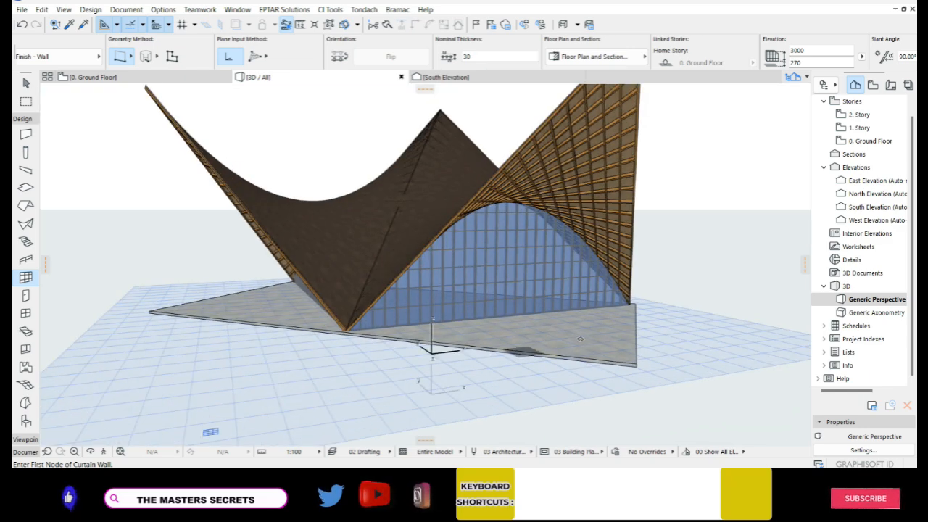
pyautogui.scroll(2, 478, 329)
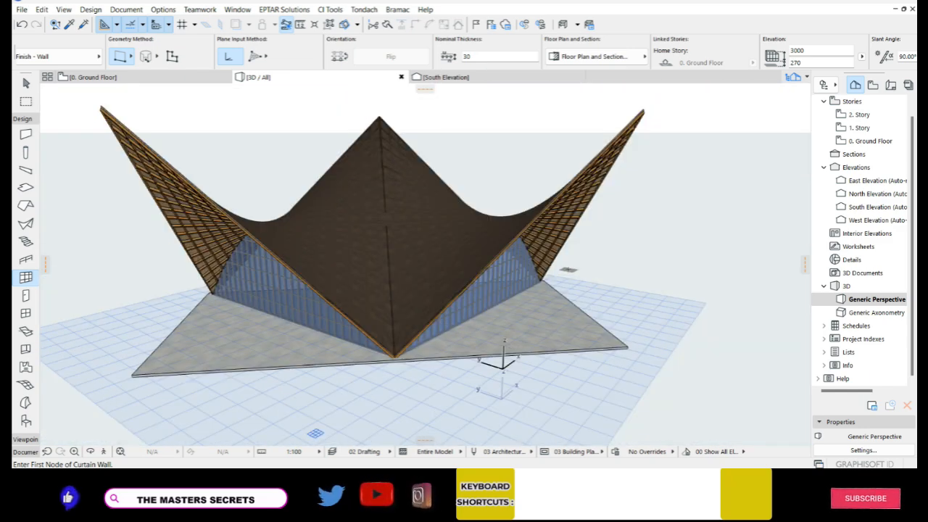
# Step: Clear the curtain wall selection on the ground floor plan and display the 1. Story plan
pyautogui.click(162, 74)
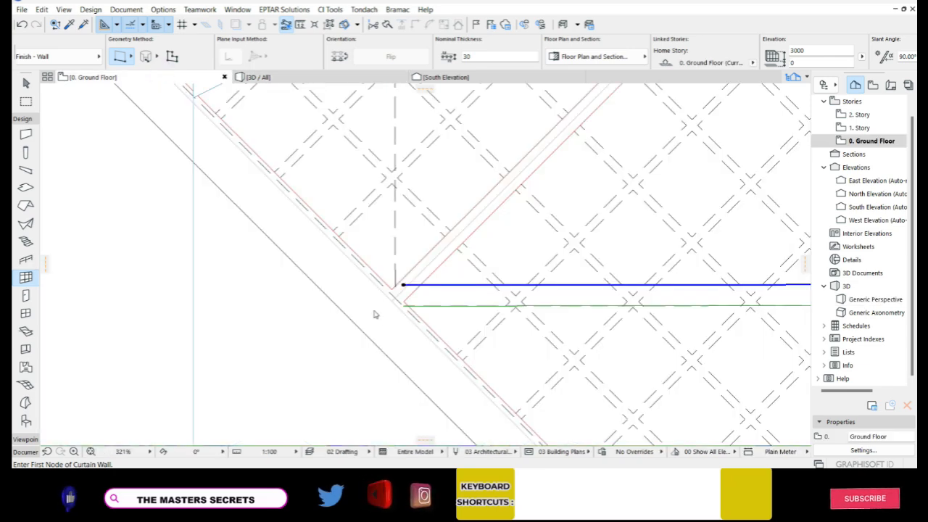
pyautogui.scroll(-6, 379, 317)
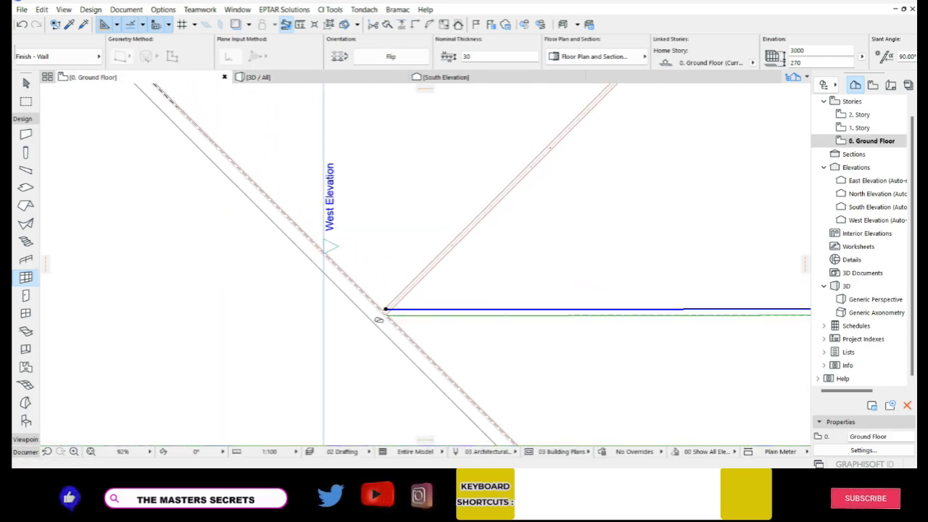
pyautogui.scroll(-2, 377, 321)
pyautogui.click(642, 235)
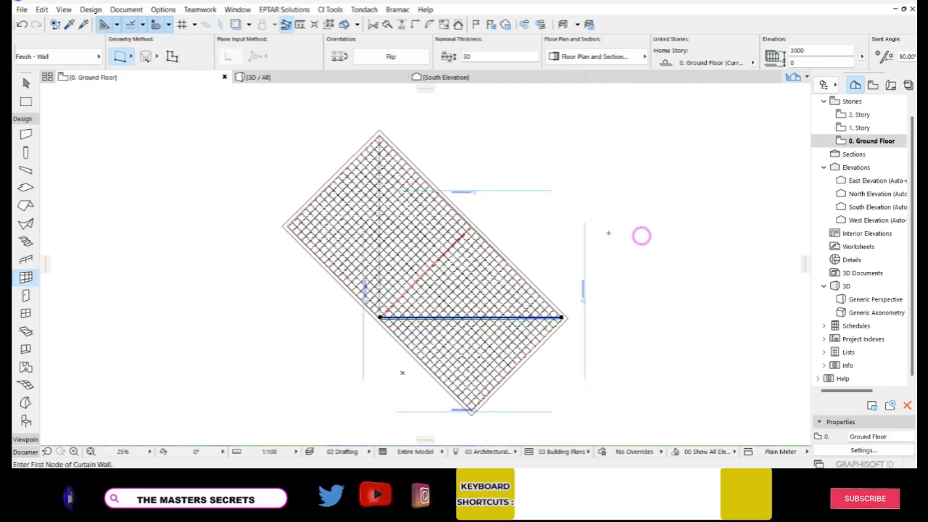
pyautogui.click(112, 77)
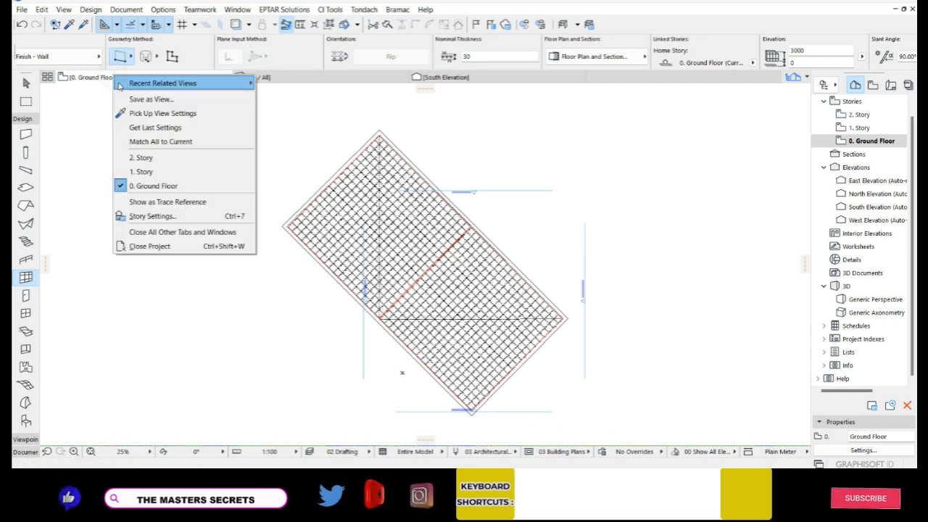
pyautogui.click(167, 160)
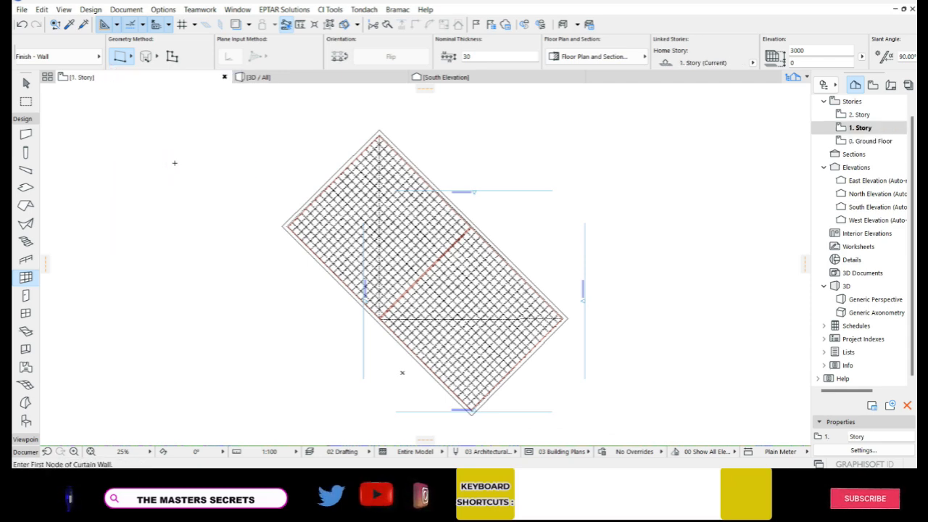
# Step: On the 1. Story plan, select both lattice shells together with their curtain walls using a selection rectangle
pyautogui.scroll(-2, 371, 161)
pyautogui.scroll(2, 441, 248)
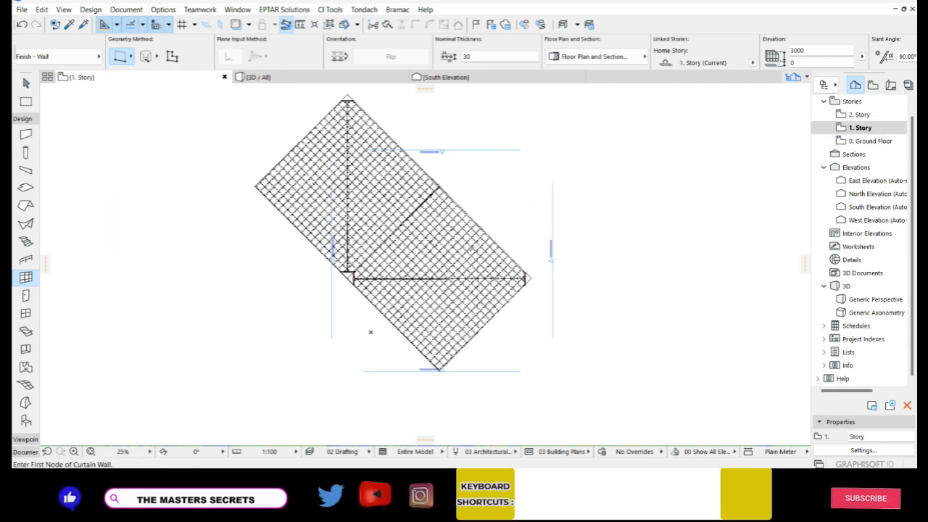
pyautogui.scroll(-2, 467, 253)
pyautogui.click(471, 127)
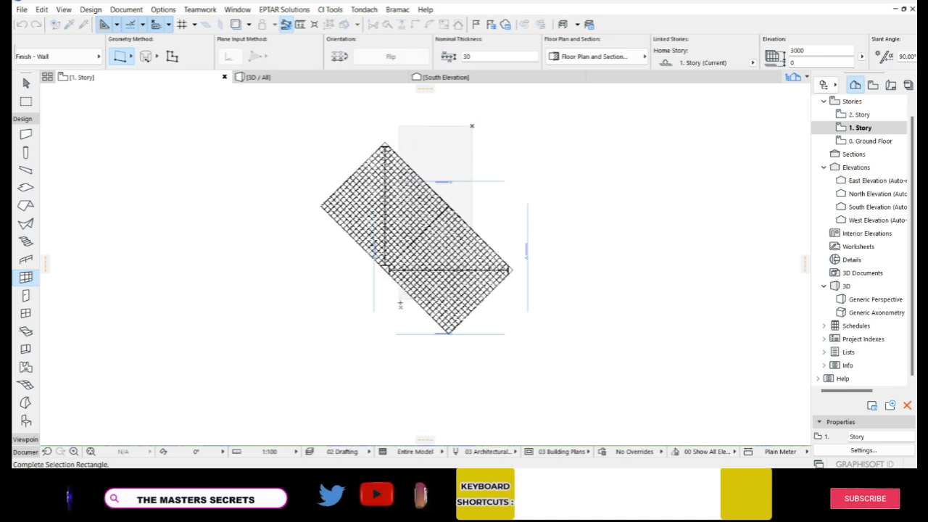
pyautogui.click(344, 316)
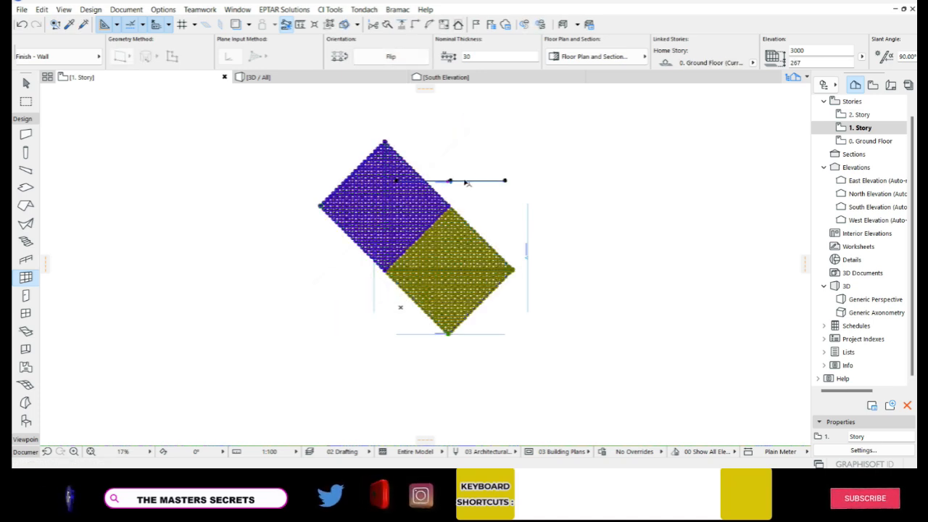
# Step: Mirror a copy of the selected elements about the 45° northeast edge, starting the axis at the north tip, and accept the result
pyautogui.scroll(3, 464, 180)
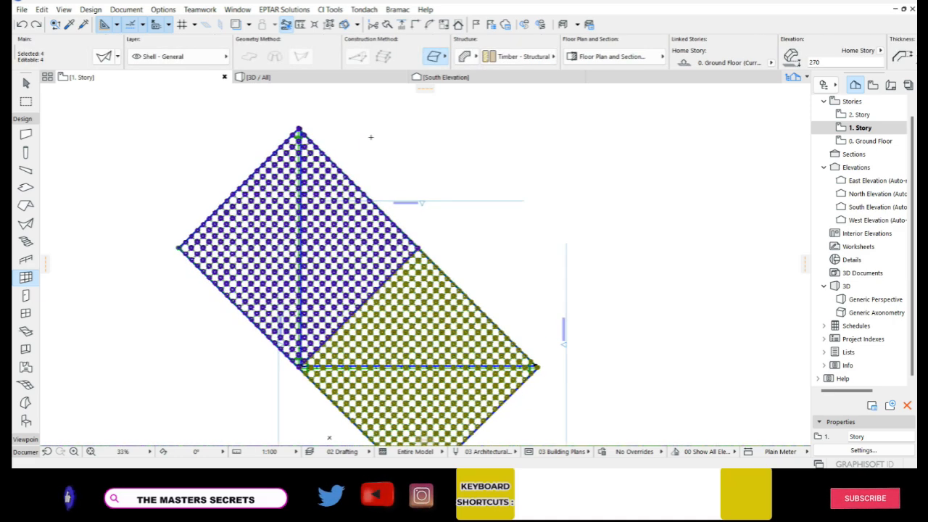
pyautogui.hotkey('ctrl', 'alt', 'm')
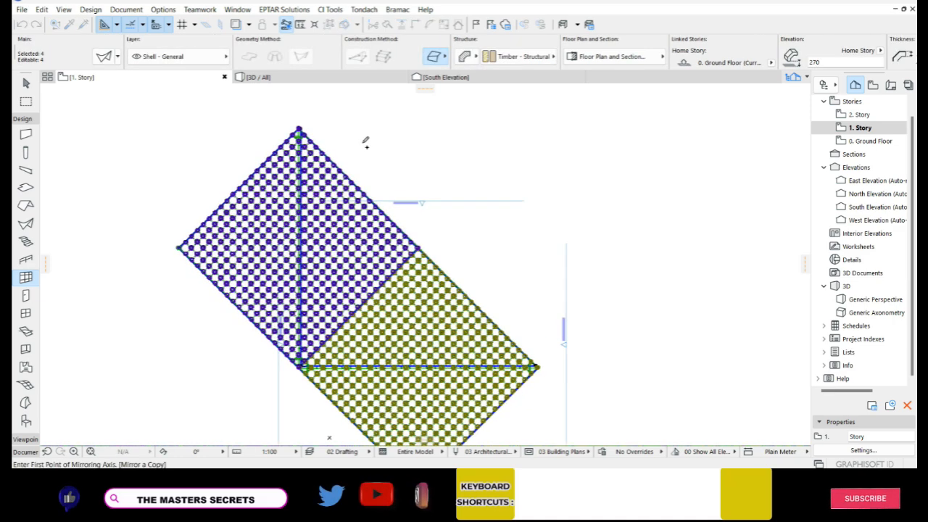
pyautogui.scroll(5, 290, 120)
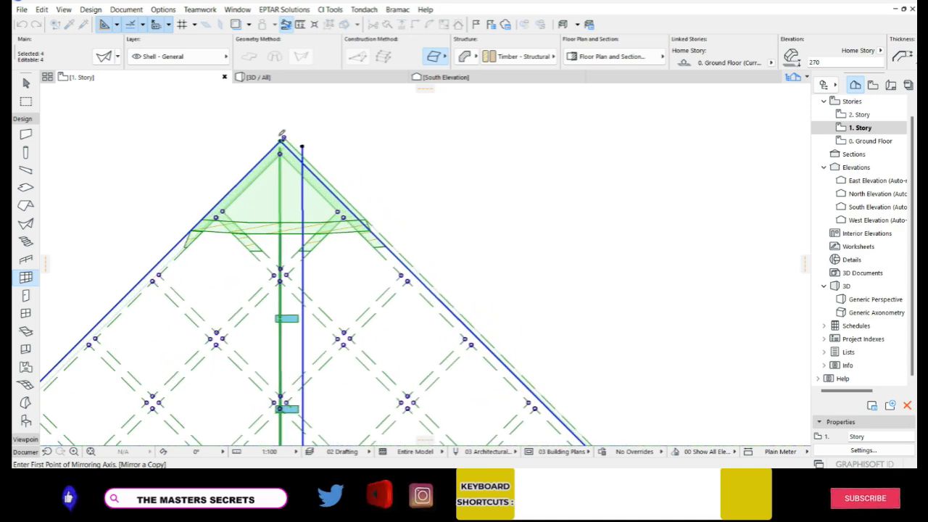
pyautogui.click(280, 140)
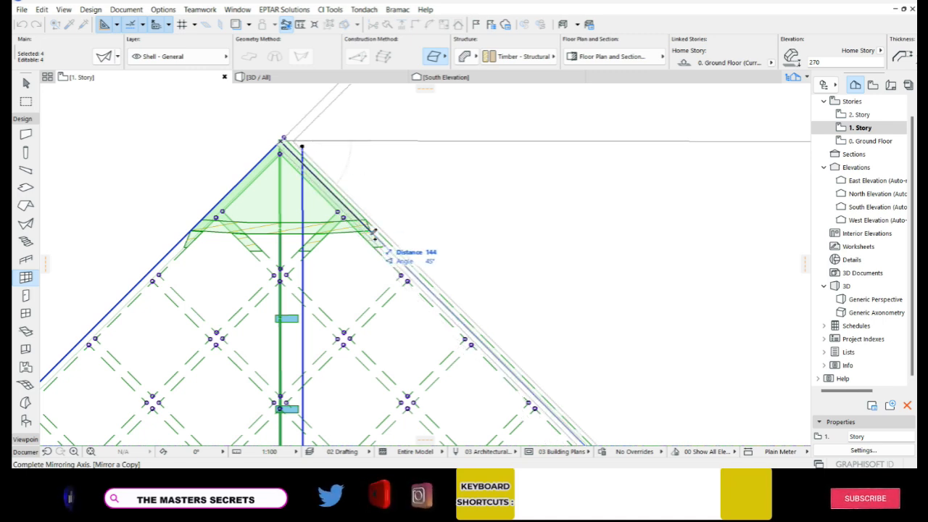
pyautogui.click(374, 232)
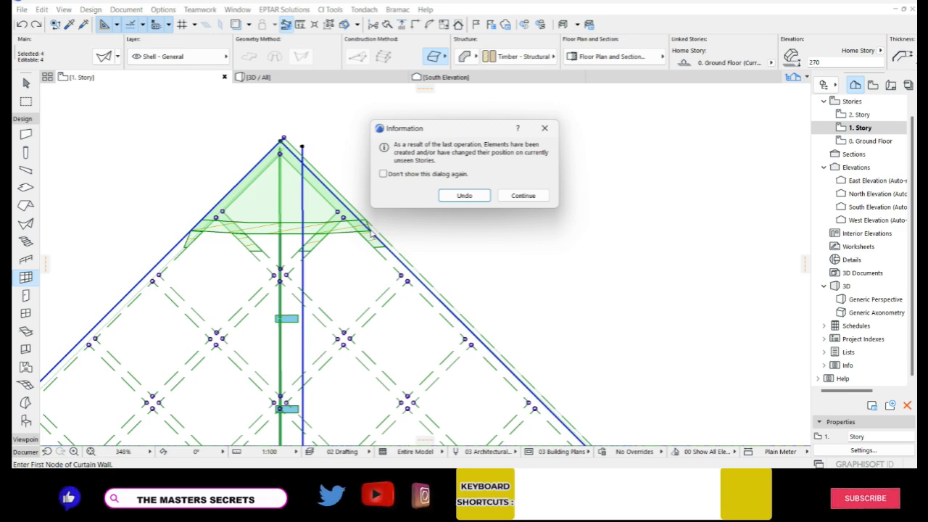
pyautogui.click(532, 197)
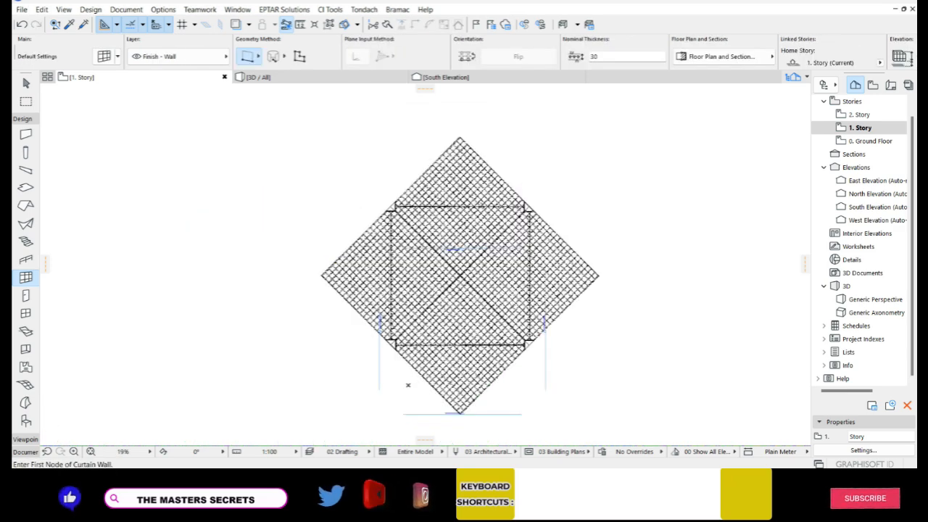
# Step: In 3D, examine the mirrored roof from several sides, including its curtain walls and the slab beneath it
pyautogui.scroll(-1, 464, 239)
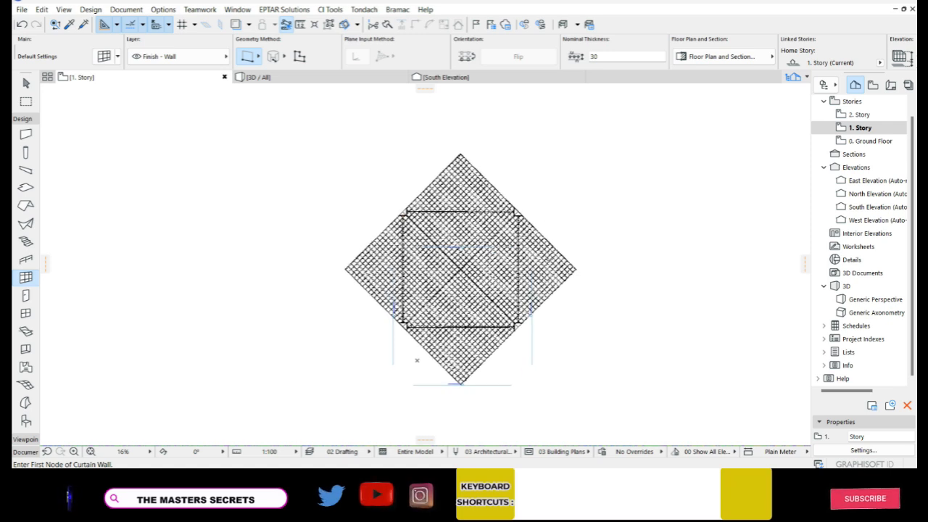
pyautogui.click(318, 79)
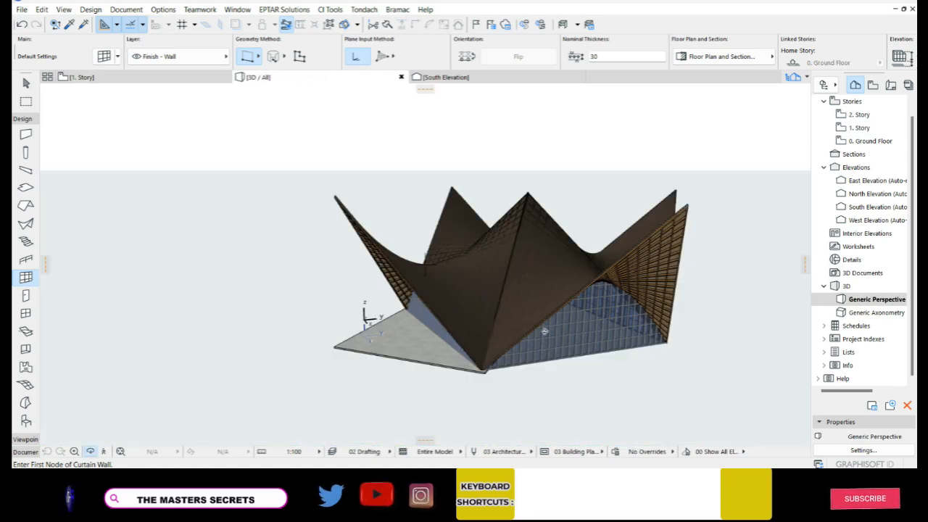
pyautogui.keyDown('shift'); pyautogui.moveTo(379, 312); pyautogui.dragTo(325, 324, button='middle'); pyautogui.keyUp('shift')
pyautogui.keyDown('shift'); pyautogui.moveTo(403, 299); pyautogui.dragTo(121, 311, button='middle'); pyautogui.keyUp('shift')
pyautogui.scroll(5, 298, 265)
pyautogui.keyDown('shift'); pyautogui.moveTo(365, 284); pyautogui.dragTo(534, 295, button='middle'); pyautogui.keyUp('shift')
pyautogui.press('Escape')
# Step: On the ground floor plan, stretch the slab's node at the middle of the southeast side to just outside the roof's east tip
pyautogui.click(160, 77)
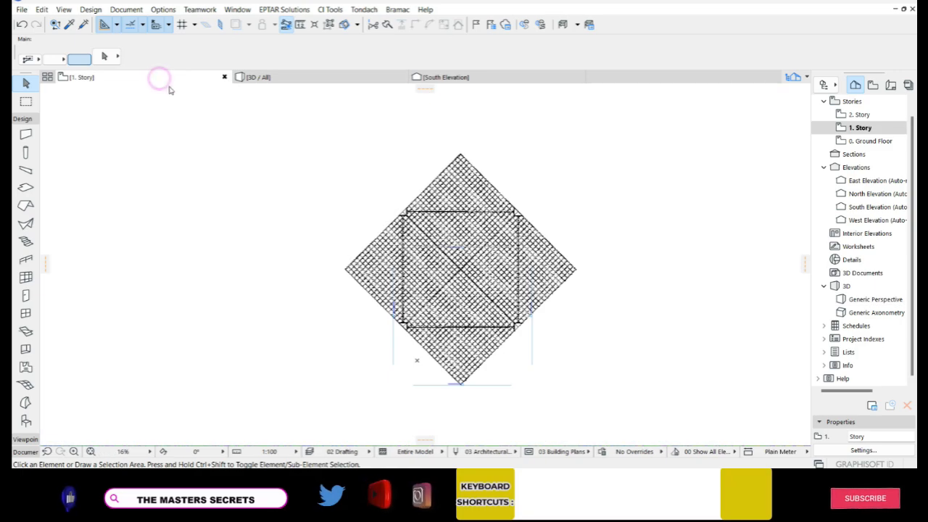
pyautogui.rightClick(127, 77)
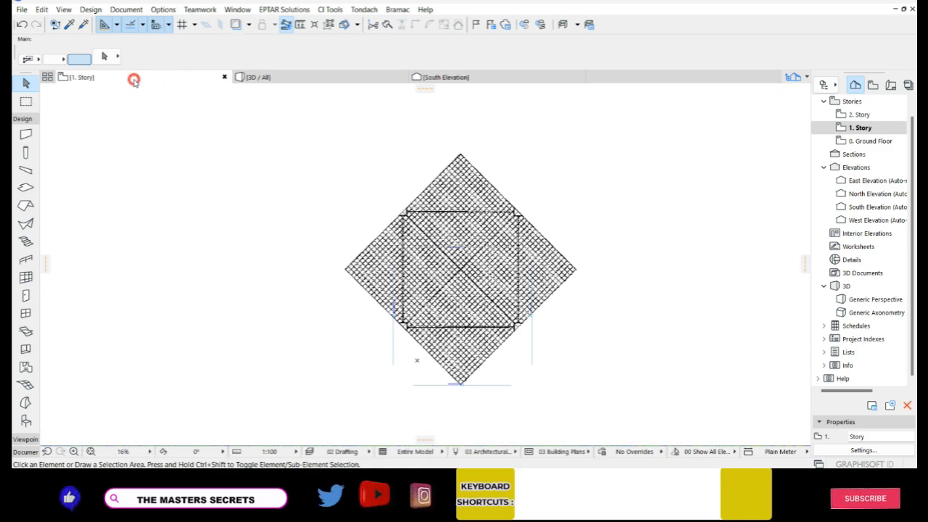
pyautogui.click(201, 189)
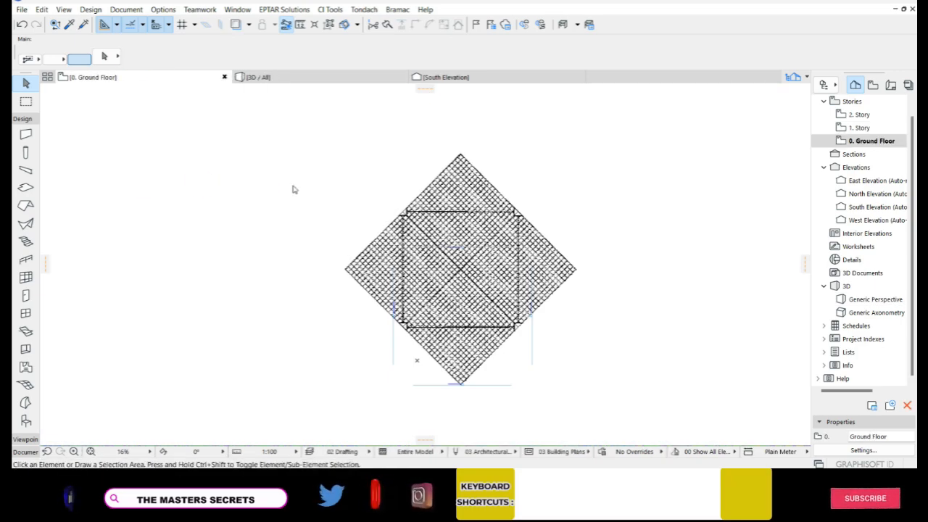
pyautogui.scroll(5, 408, 354)
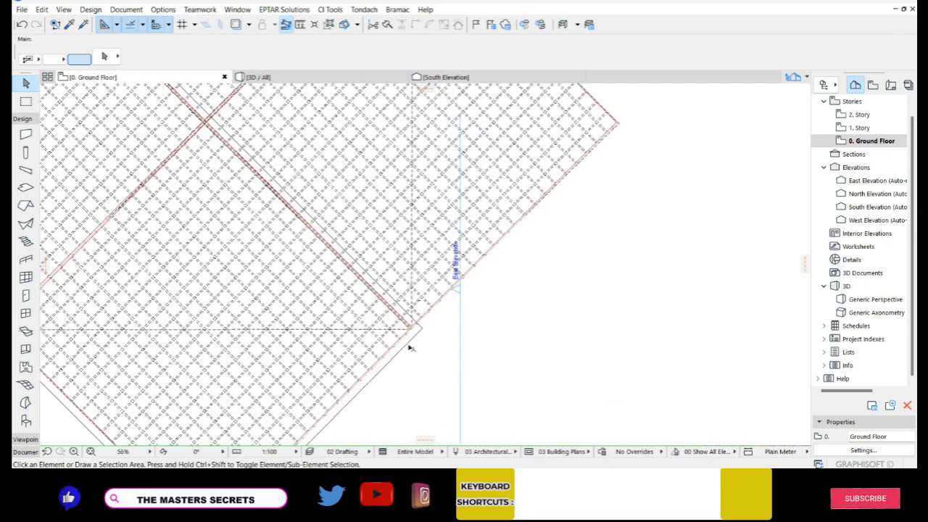
pyautogui.click(408, 345)
pyautogui.click(421, 327)
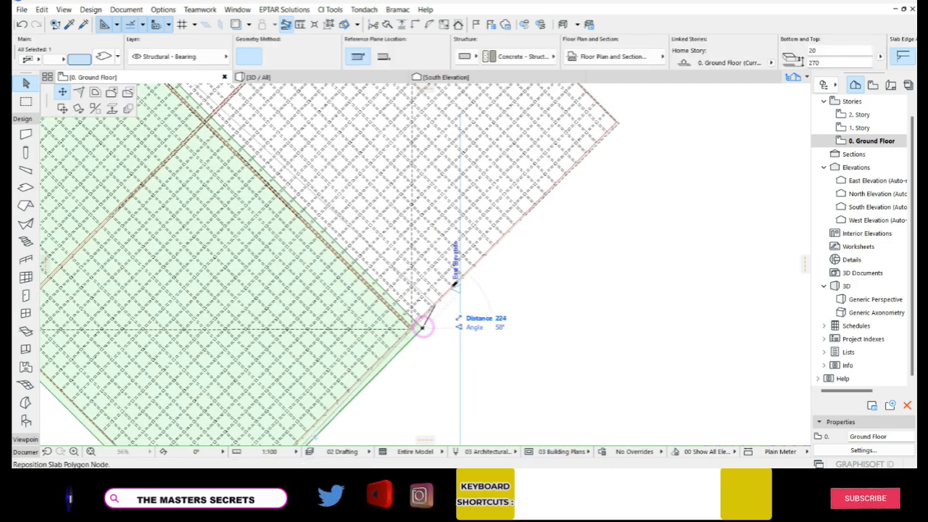
pyautogui.scroll(-4, 394, 336)
pyautogui.scroll(3, 446, 281)
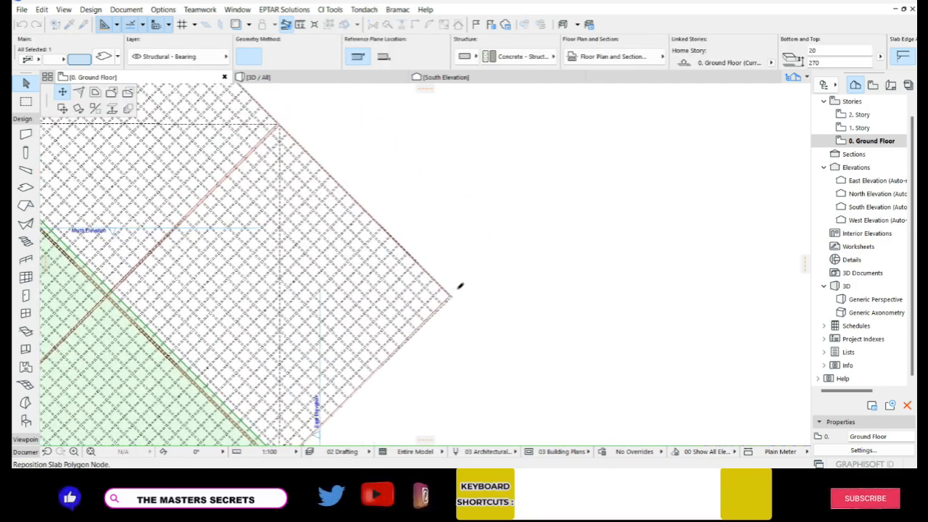
pyautogui.click(461, 291)
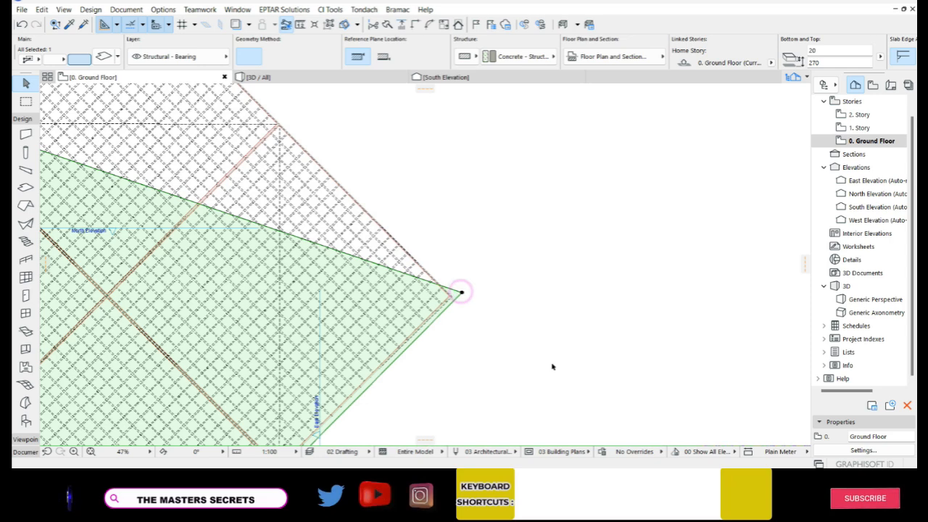
# Step: Move the slab's node at the middle of the northwest side to just outside the roof's north tip
pyautogui.scroll(-3, 551, 367)
pyautogui.click(257, 250)
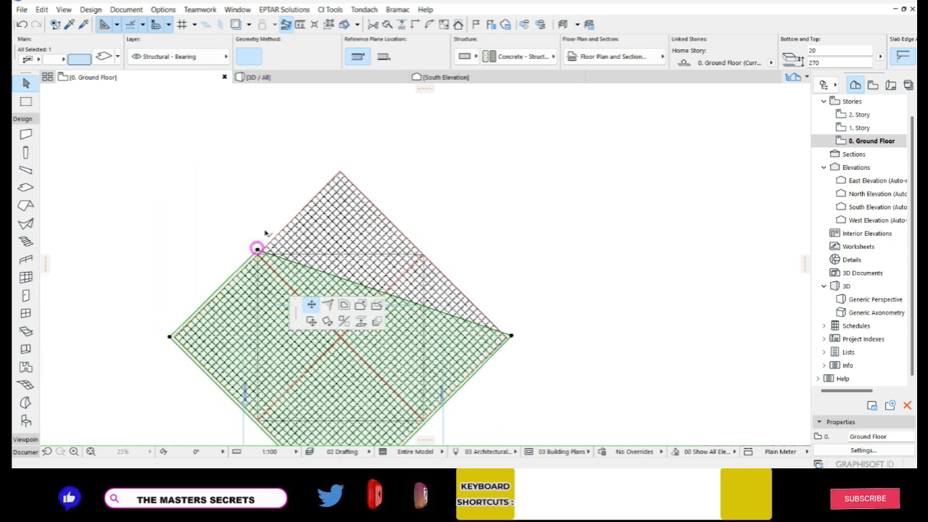
pyautogui.click(341, 161)
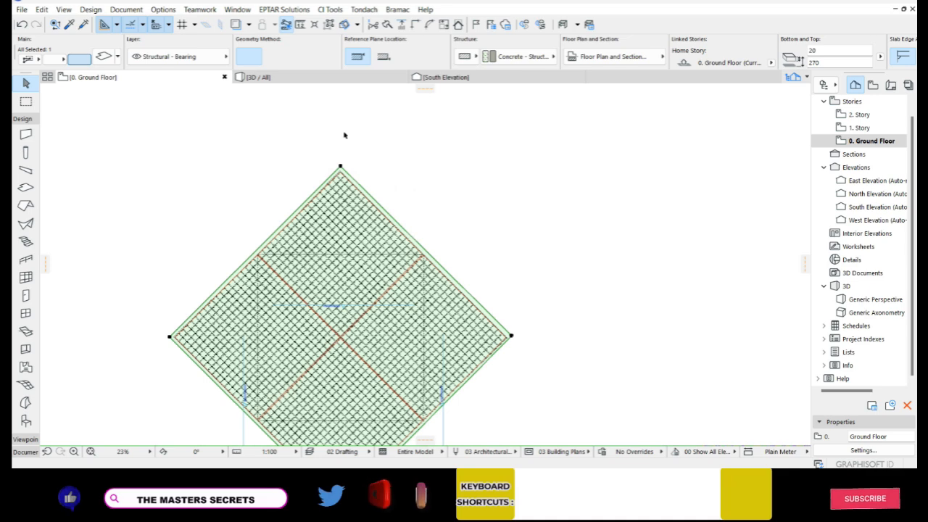
pyautogui.scroll(-2, 343, 137)
pyautogui.scroll(2, 467, 269)
# Step: In 3D, examine the extended slab beneath the four-part roof from several sides
pyautogui.click(302, 78)
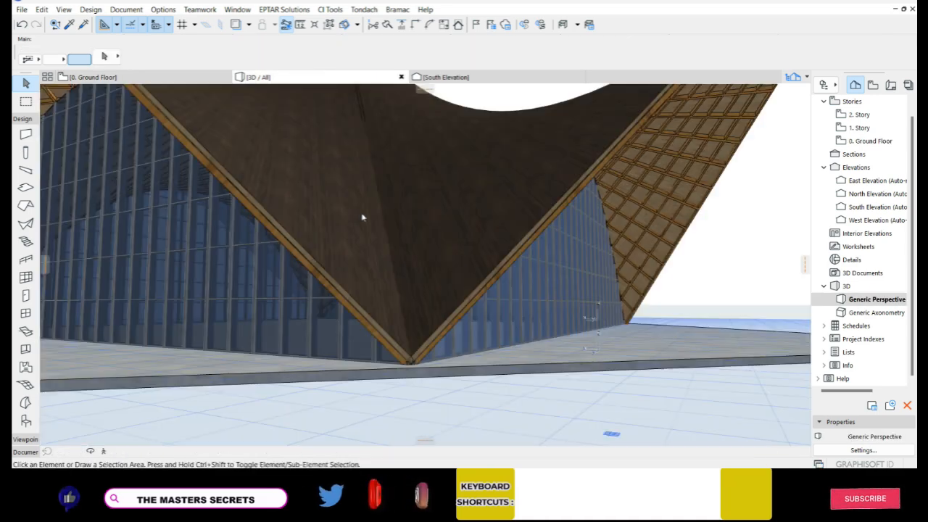
pyautogui.scroll(-3, 628, 402)
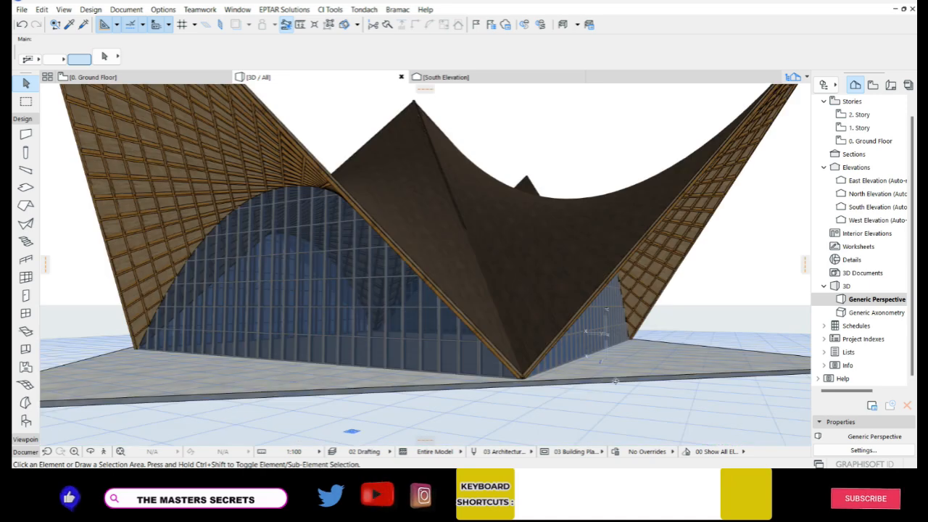
pyautogui.scroll(-1, 616, 381)
pyautogui.keyDown('shift'); pyautogui.moveTo(312, 253); pyautogui.dragTo(312, 253, button='middle'); pyautogui.keyUp('shift')
pyautogui.keyDown('shift'); pyautogui.moveTo(447, 291); pyautogui.dragTo(631, 179, button='middle'); pyautogui.keyUp('shift')
pyautogui.keyDown('shift'); pyautogui.moveTo(258, 292); pyautogui.dragTo(649, 295, button='middle'); pyautogui.keyUp('shift')
pyautogui.keyDown('shift'); pyautogui.moveTo(274, 283); pyautogui.dragTo(531, 353, button='middle'); pyautogui.keyUp('shift')
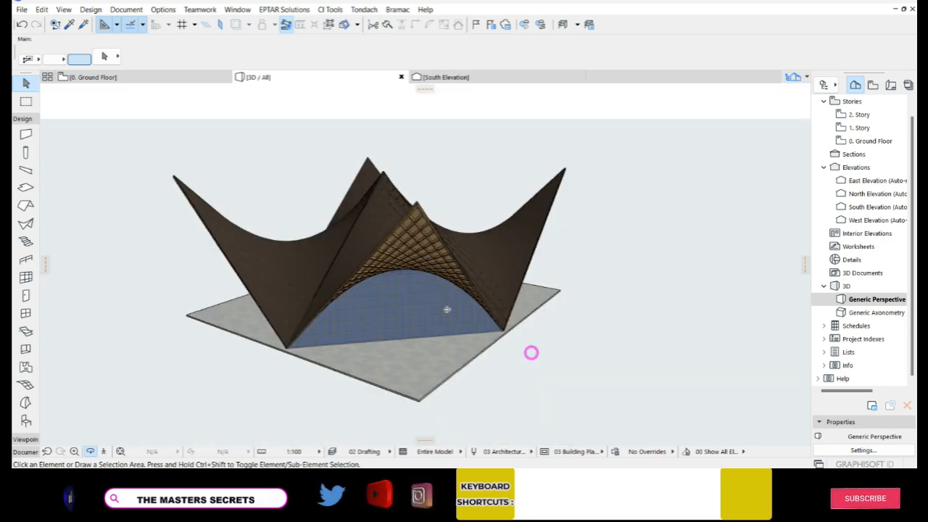
# Step: On the ground floor plan, offset all edges of the slab outward by 200
pyautogui.click(174, 75)
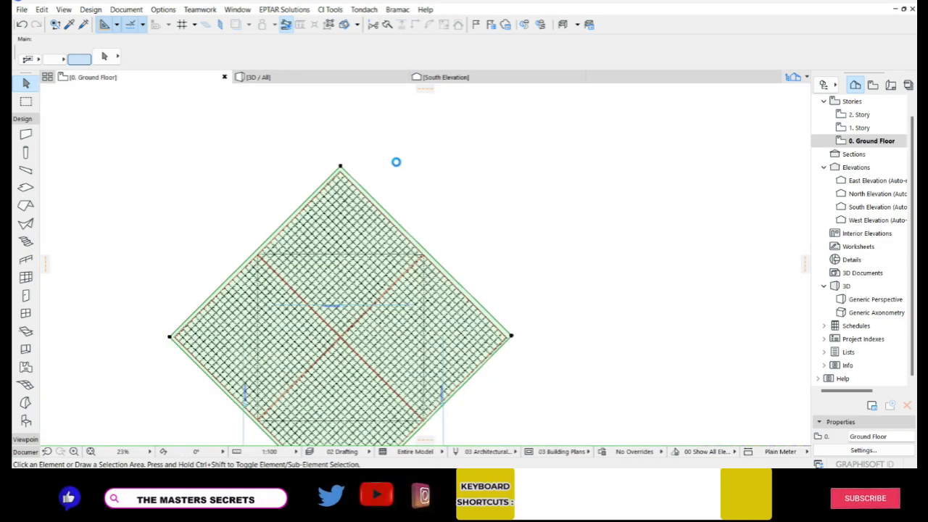
pyautogui.moveTo(455, 274); pyautogui.dragTo(400, 213, button='middle')
pyautogui.scroll(-4, 459, 169)
pyautogui.scroll(5, 396, 294)
pyautogui.scroll(2, 368, 316)
pyautogui.click(357, 313)
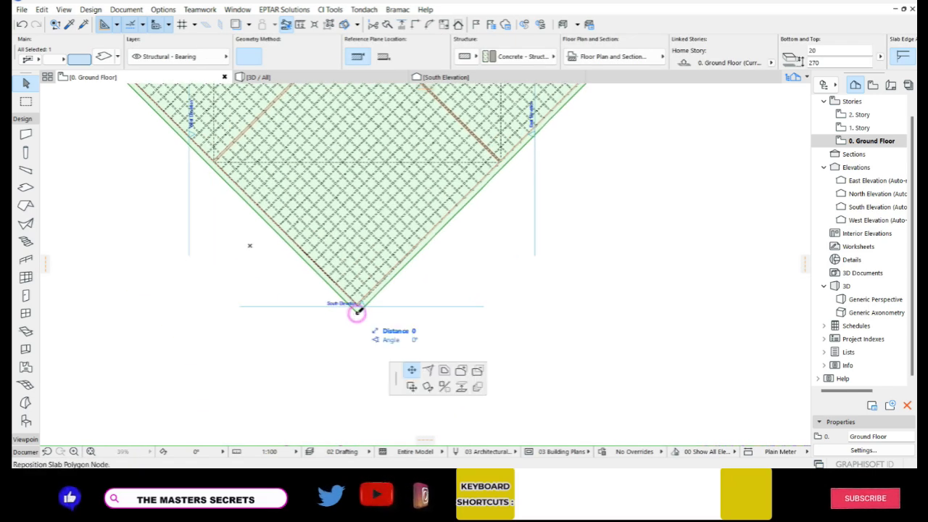
pyautogui.click(94, 92)
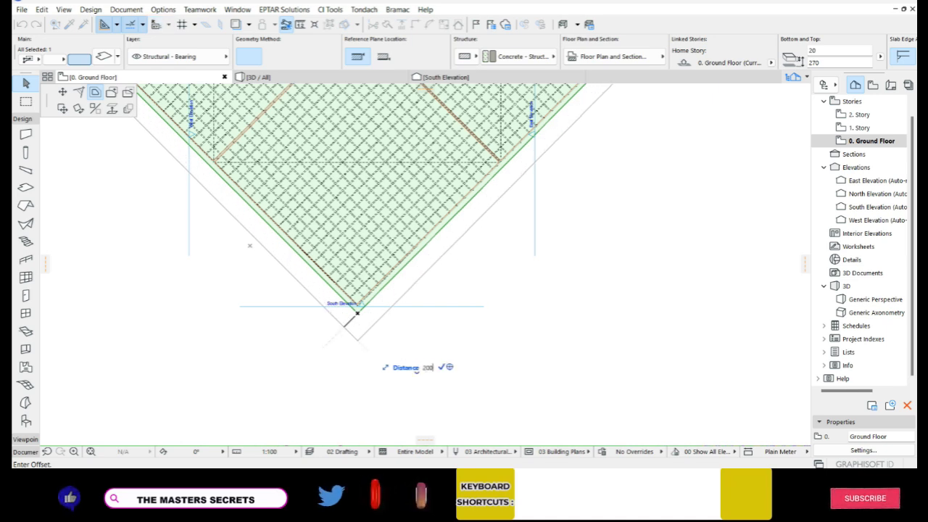
pyautogui.write('200')
pyautogui.press('Return')
pyautogui.scroll(-2, 418, 344)
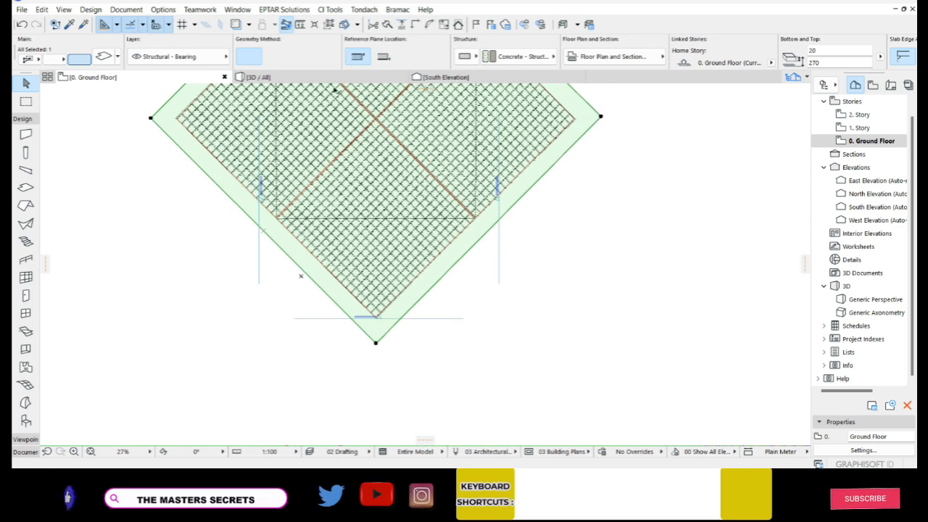
# Step: In 3D, examine the enlarged slab around the roof and curtain walls
pyautogui.click(333, 78)
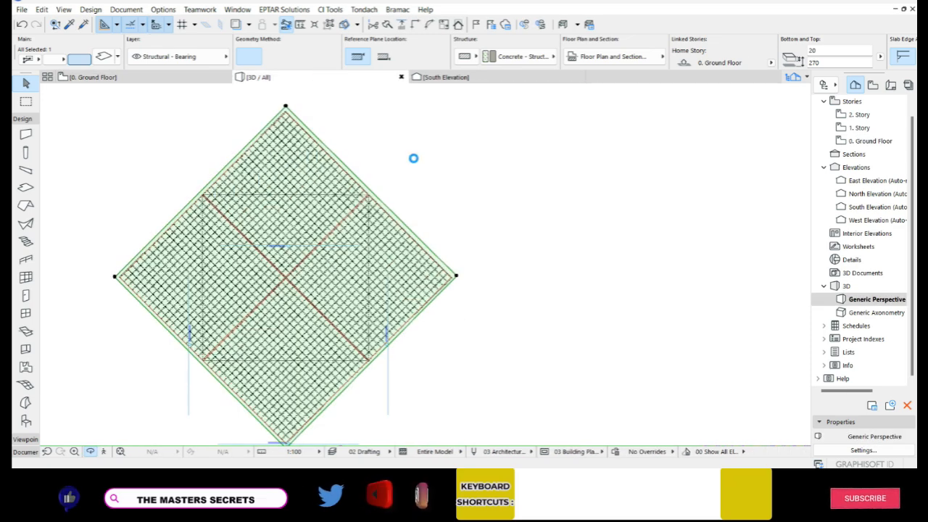
pyautogui.scroll(-2, 443, 147)
pyautogui.scroll(3, 320, 293)
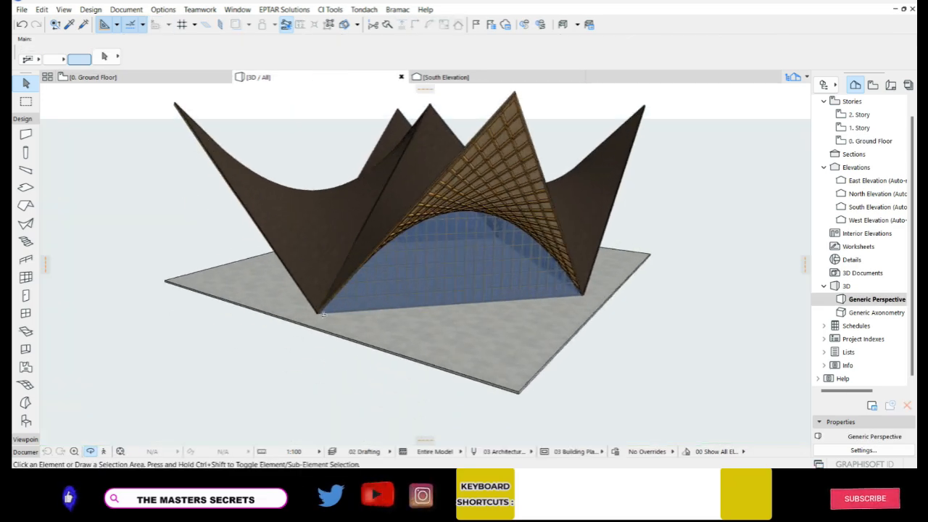
pyautogui.scroll(4, 323, 314)
pyautogui.keyDown('shift'); pyautogui.moveTo(398, 307); pyautogui.dragTo(184, 305, button='middle'); pyautogui.keyUp('shift')
pyautogui.scroll(-3, 195, 227)
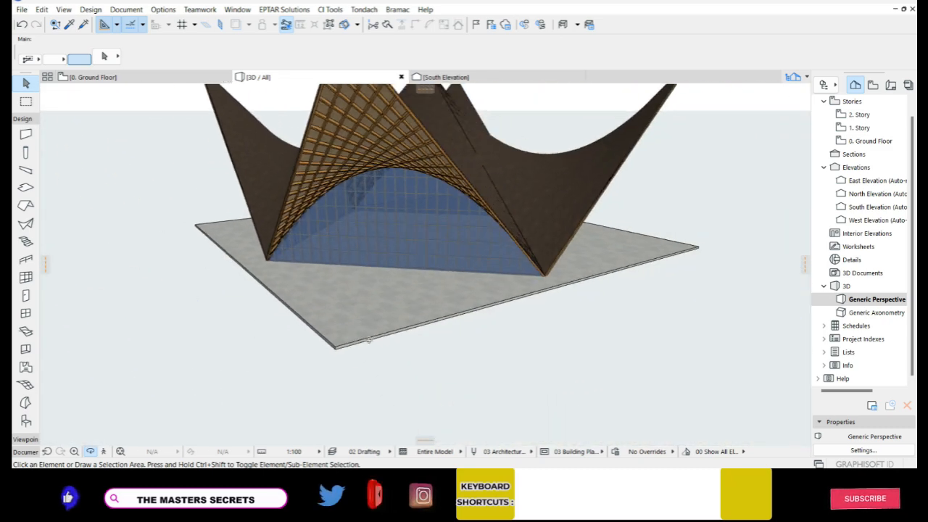
# Step: Copy the slab straight down by its 20 thickness and offset the copy's edges outward to form a step
pyautogui.scroll(2, 363, 343)
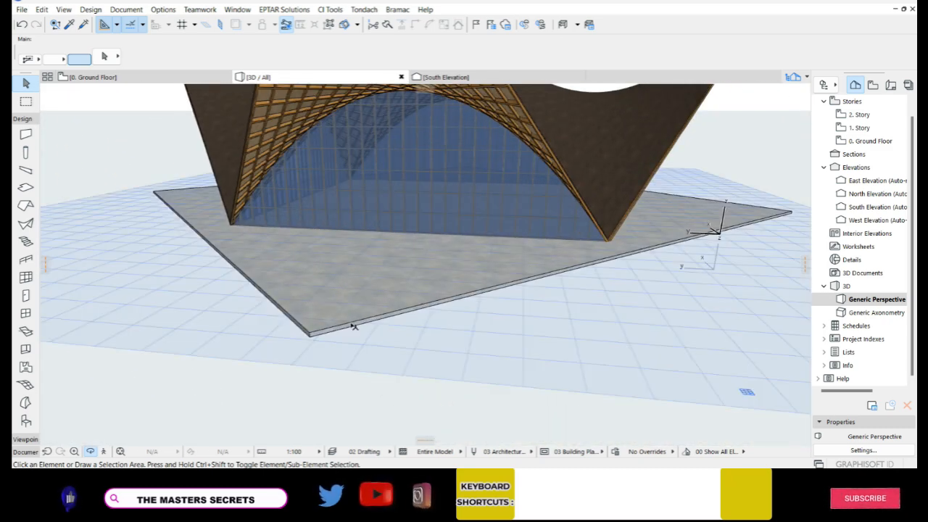
pyautogui.click(351, 325)
pyautogui.scroll(5, 304, 335)
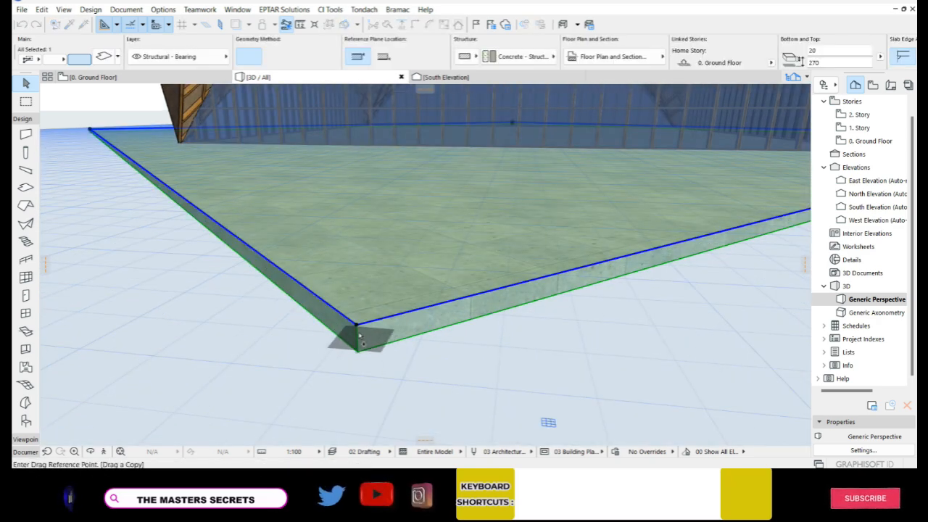
pyautogui.click(357, 328)
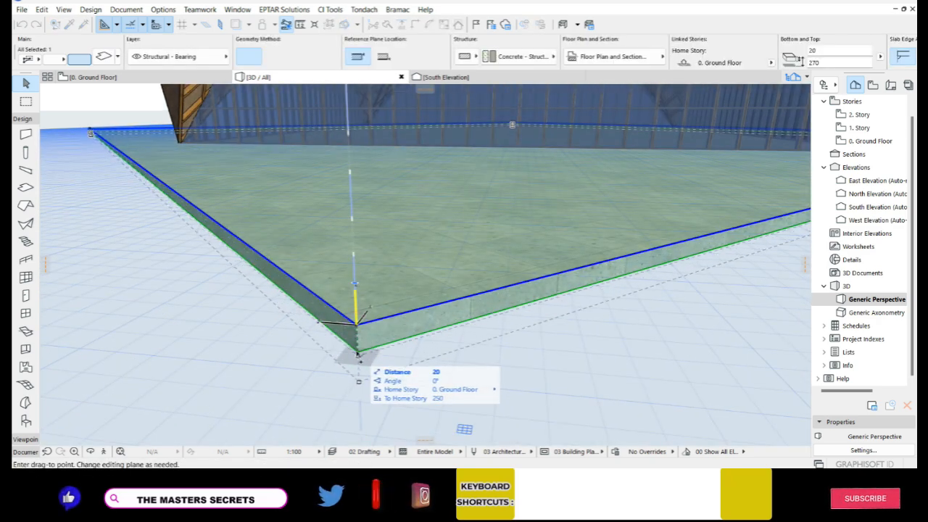
pyautogui.click(358, 354)
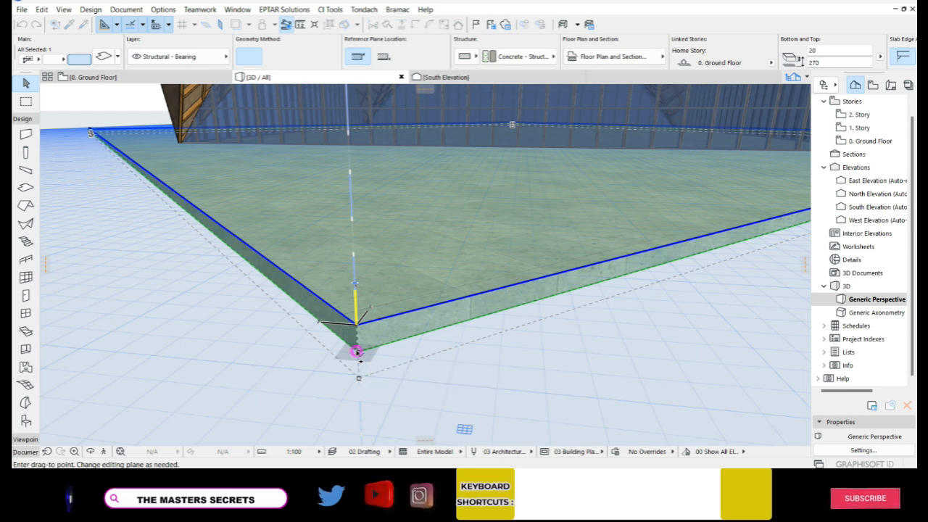
pyautogui.click(358, 351)
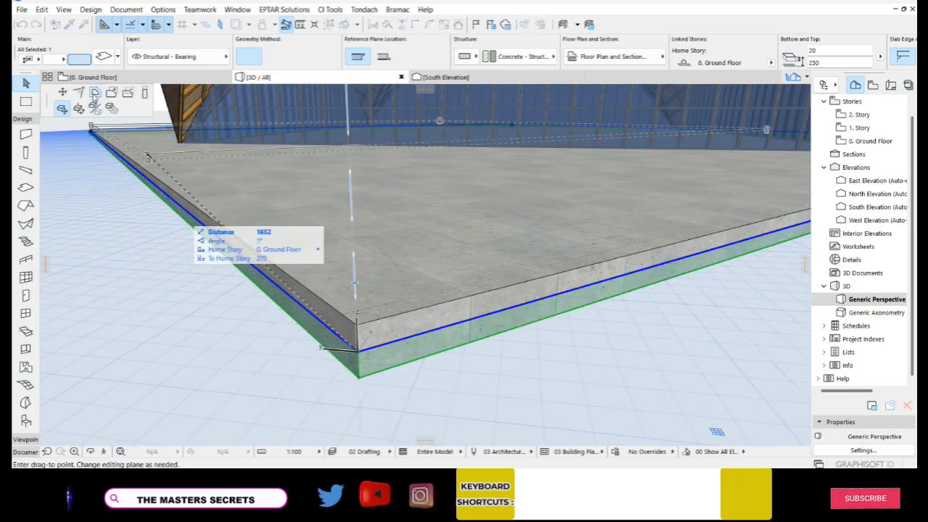
pyautogui.click(95, 92)
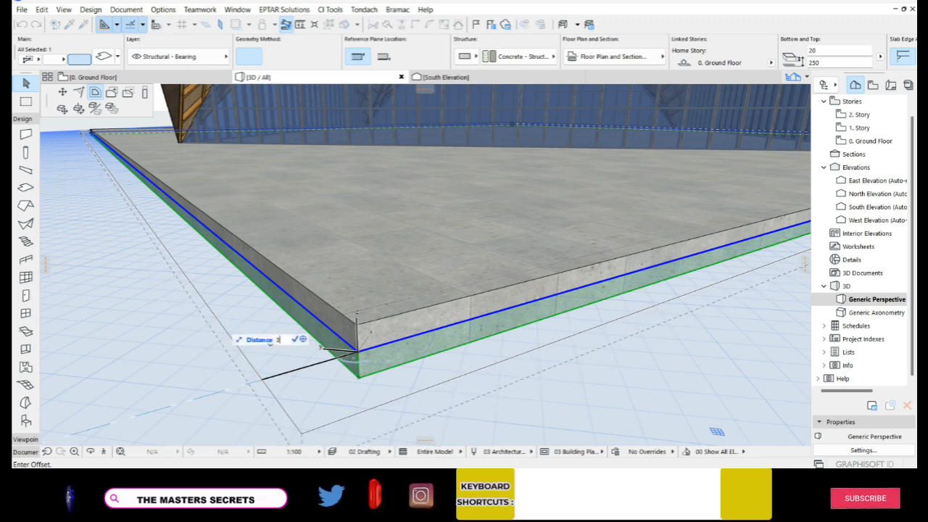
pyautogui.click(319, 359)
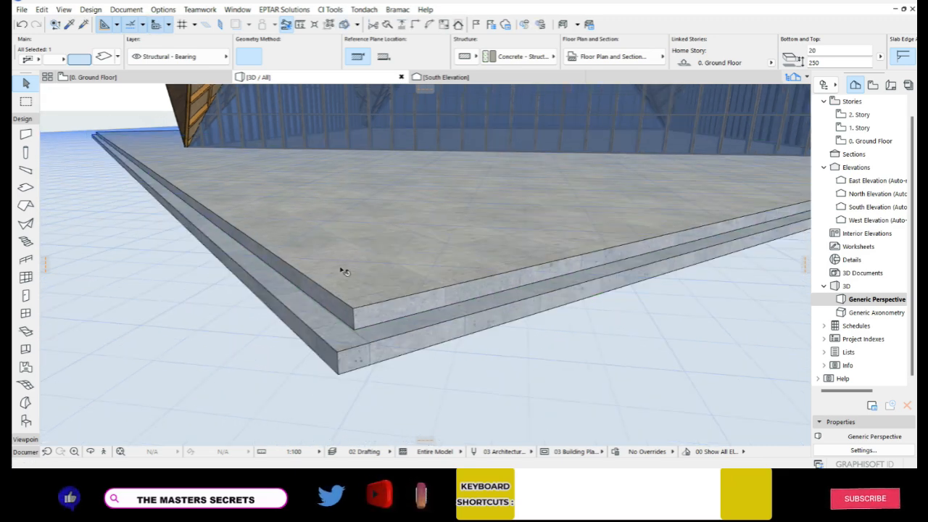
# Step: Copy the first step slab 20 straight down and offset the copy's edges outward to form a second step
pyautogui.hotkey('ctrl', 'shift', 'd')
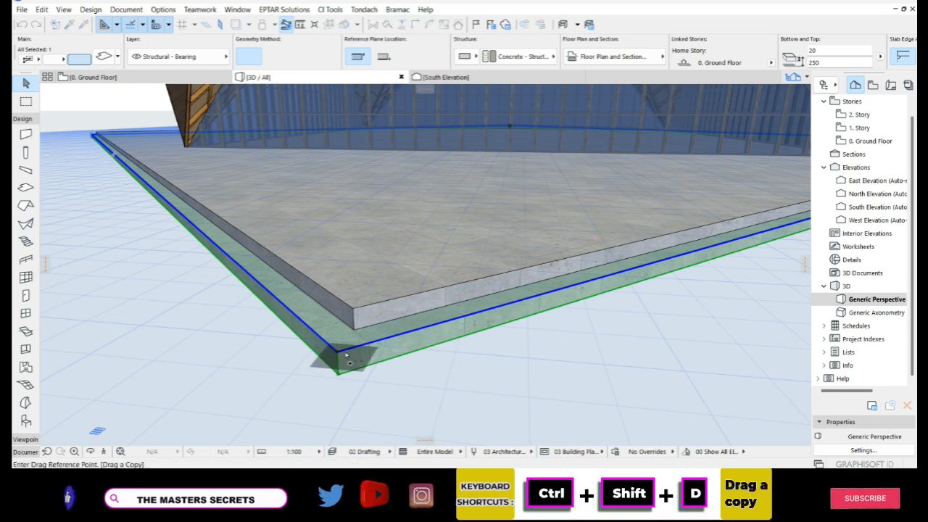
pyautogui.click(335, 356)
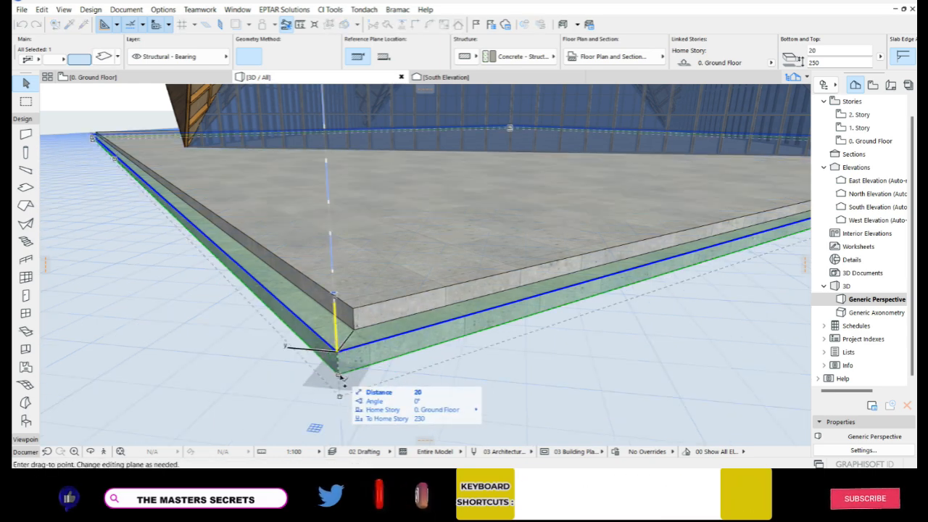
pyautogui.click(338, 372)
pyautogui.click(338, 372)
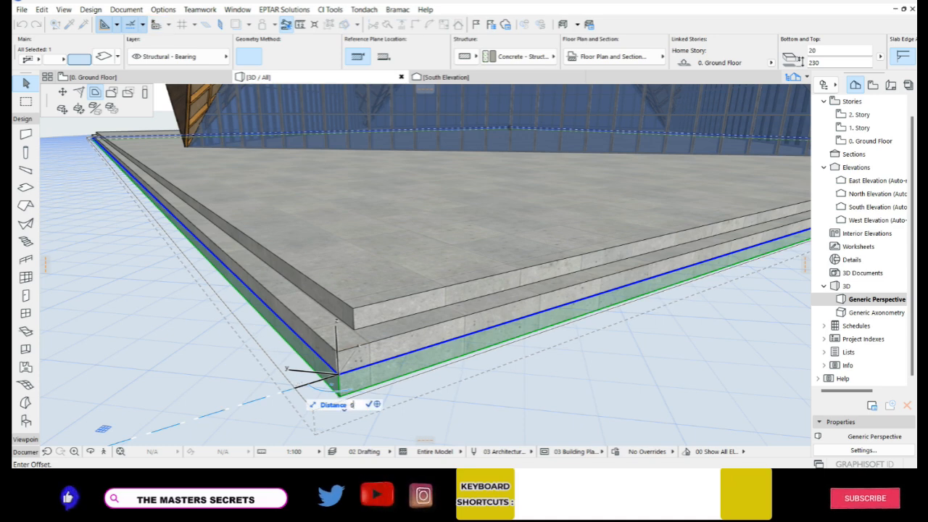
pyautogui.press('Return')
pyautogui.scroll(-4, 312, 338)
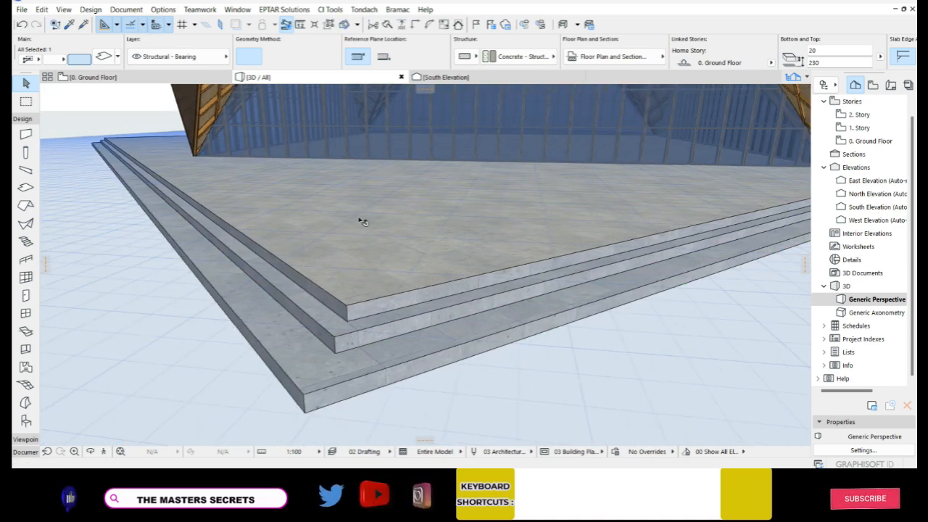
# Step: Copy the second step slab one thickness straight down and offset the copy's edges outward by 30 as a third step
pyautogui.scroll(5, 350, 320)
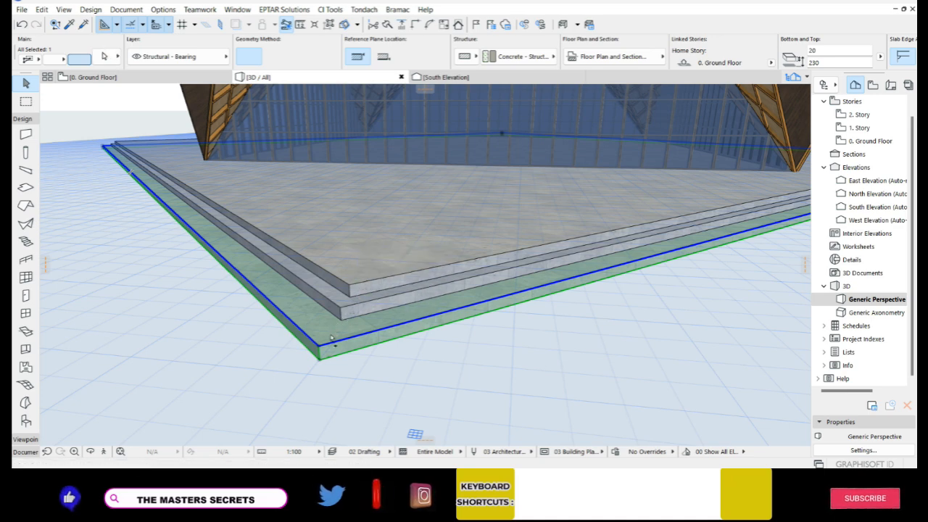
pyautogui.hotkey('ctrl', 'shift', 'd')
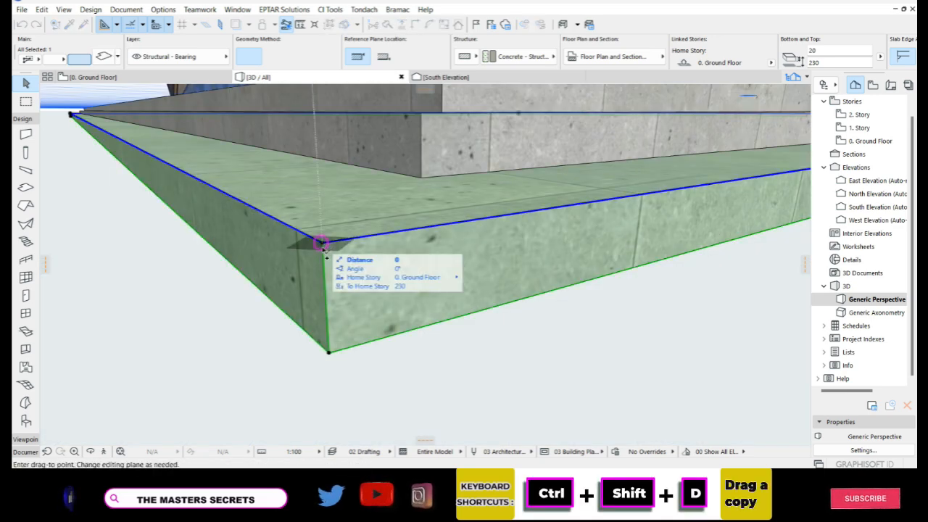
pyautogui.click(322, 242)
pyautogui.doubleClick(330, 353)
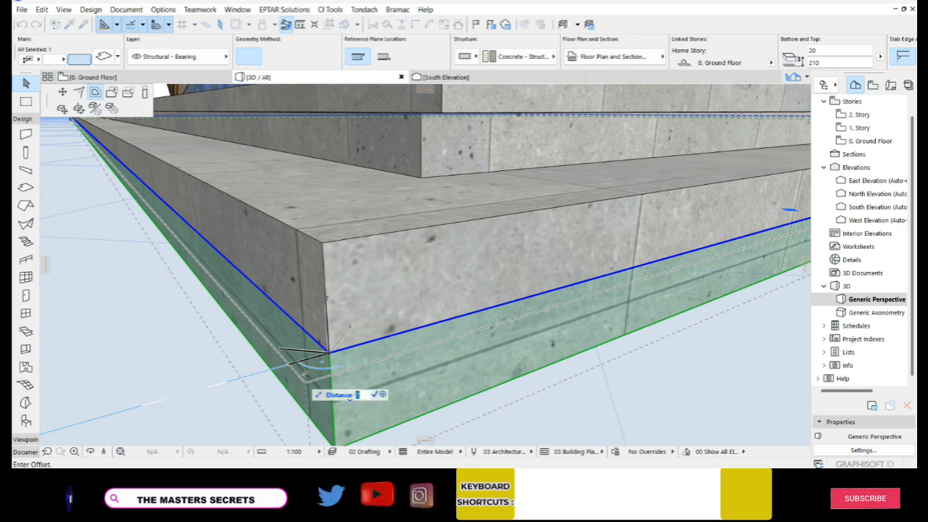
pyautogui.write('30')
pyautogui.press('Return')
pyautogui.scroll(-5, 236, 361)
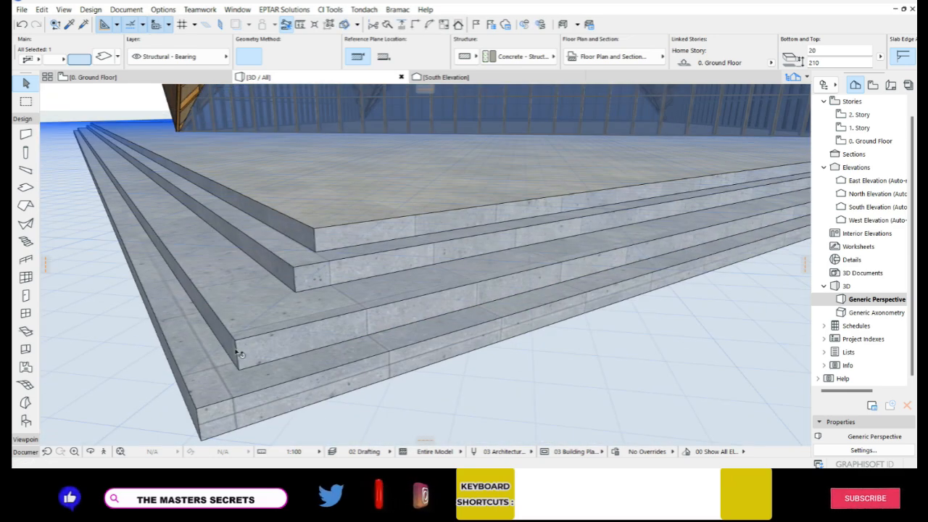
pyautogui.keyDown('shift'); pyautogui.moveTo(399, 363); pyautogui.dragTo(439, 263, button='middle'); pyautogui.keyUp('shift')
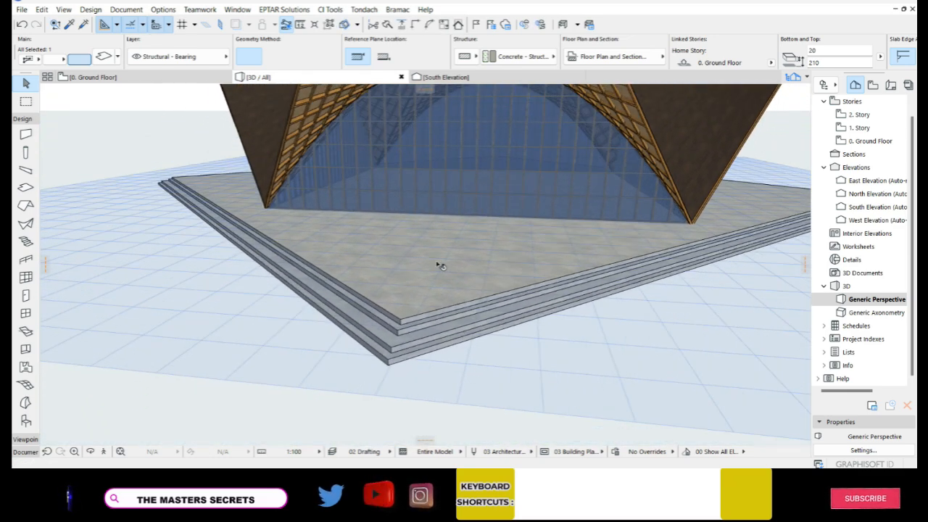
# Step: Copy the lowest step slab straight down by its 20 thickness, from its upper corner to its lower corner
pyautogui.scroll(-2, 390, 245)
pyautogui.rightClick(392, 303)
pyautogui.click(326, 269)
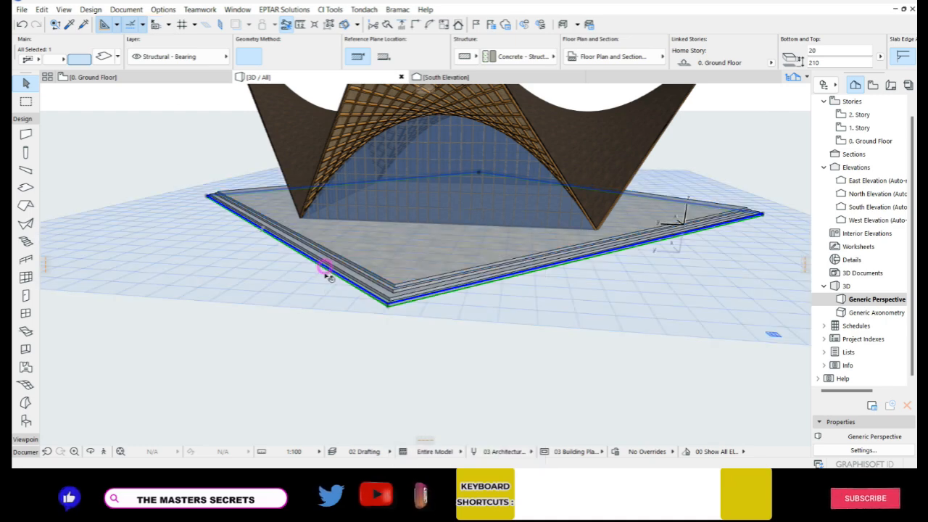
pyautogui.scroll(8, 392, 303)
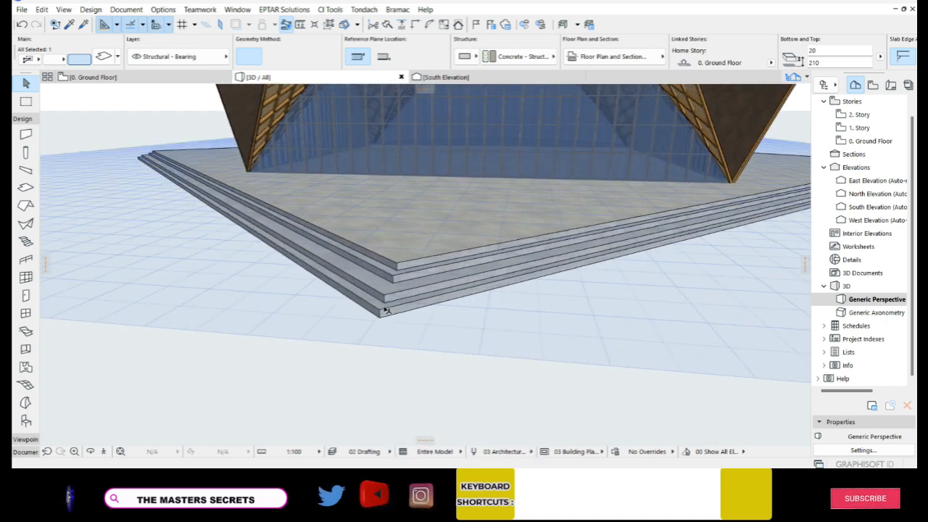
pyautogui.scroll(1, 375, 312)
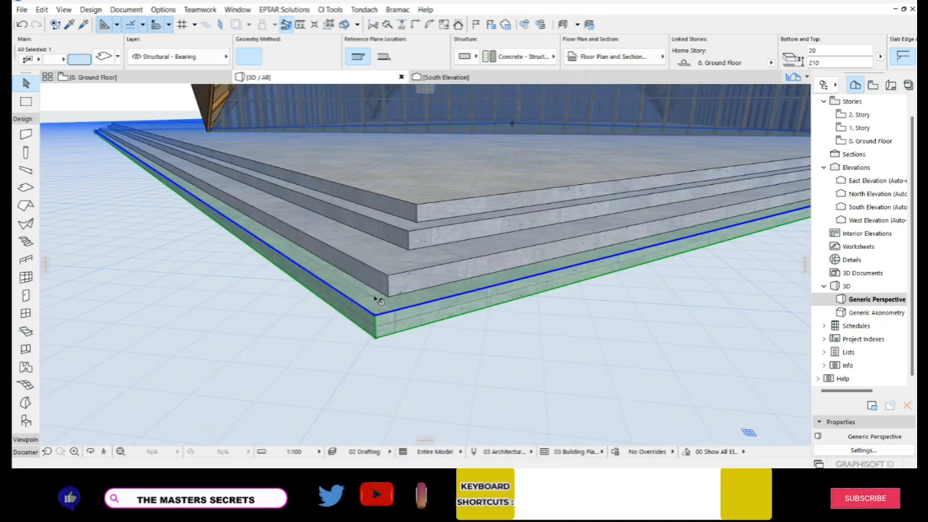
pyautogui.click(375, 316)
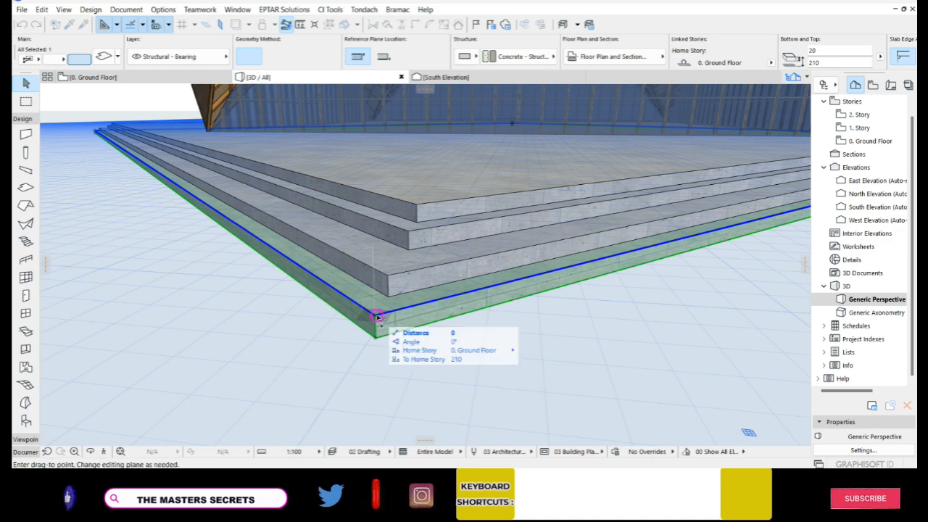
pyautogui.click(376, 337)
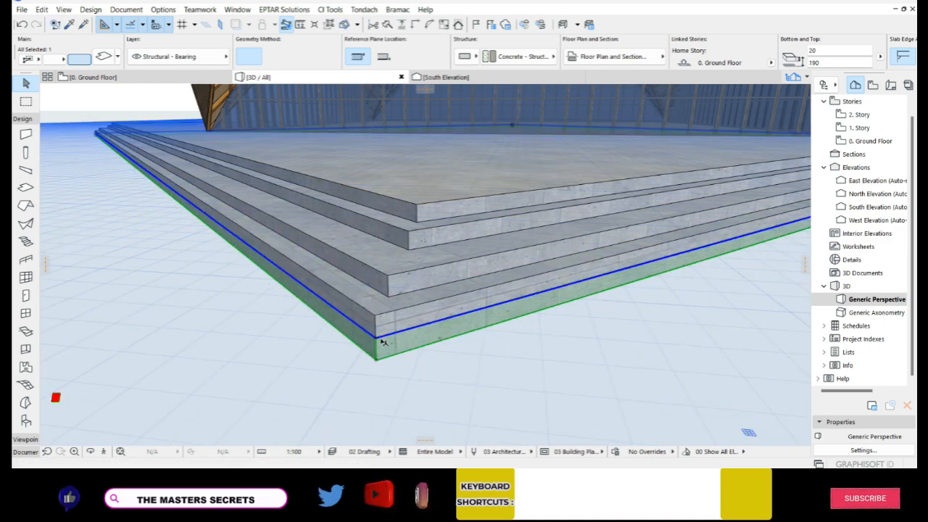
# Step: Offset all edges of the new bottom slab far outward to form a wide ground plane around the stepped base, then deselect it
pyautogui.click(377, 338)
pyautogui.scroll(-4, 412, 331)
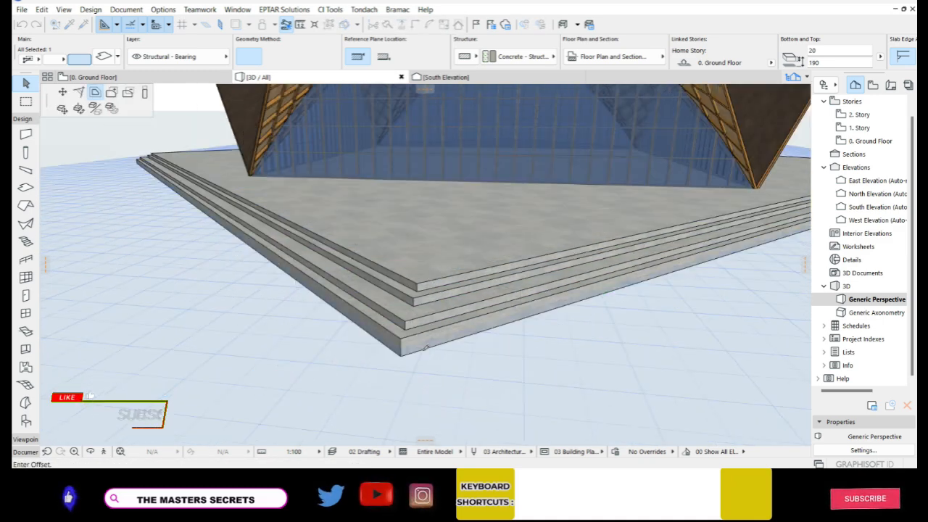
pyautogui.scroll(-5, 431, 342)
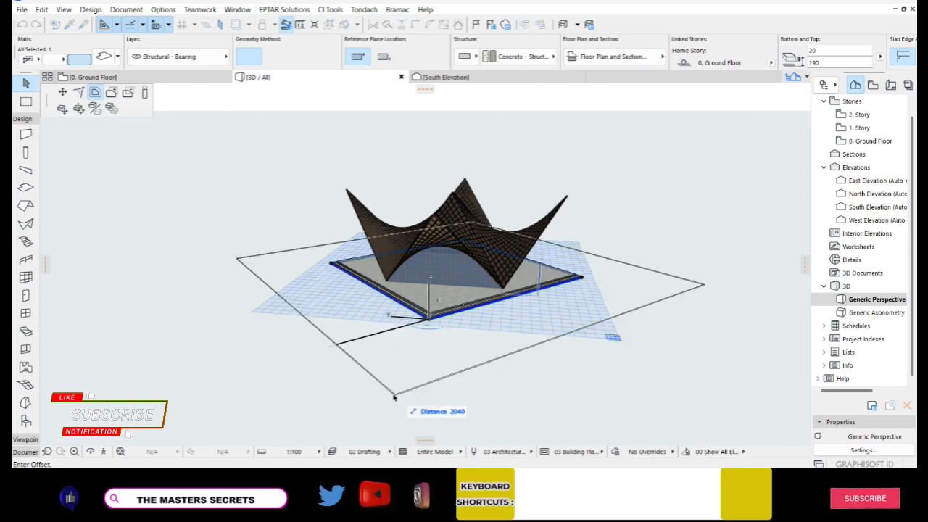
pyautogui.scroll(-2, 300, 379)
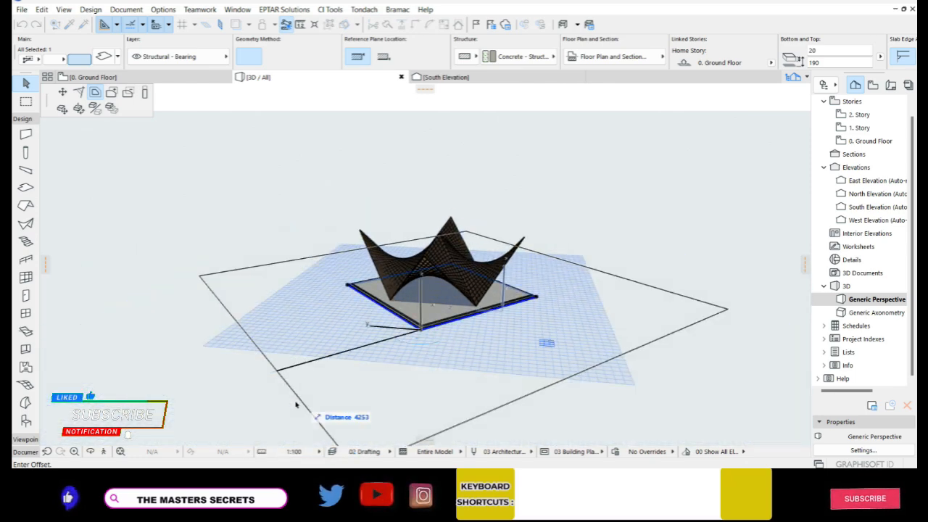
pyautogui.click(266, 416)
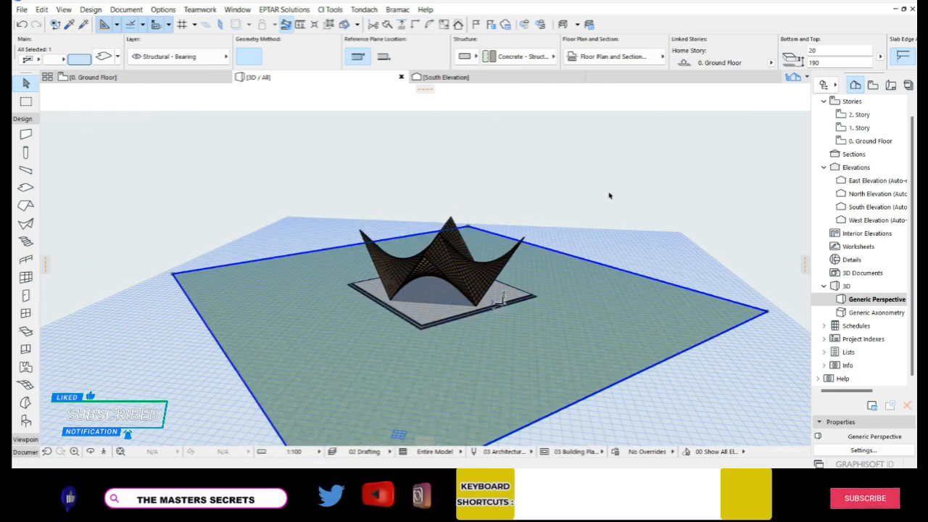
pyautogui.click(617, 186)
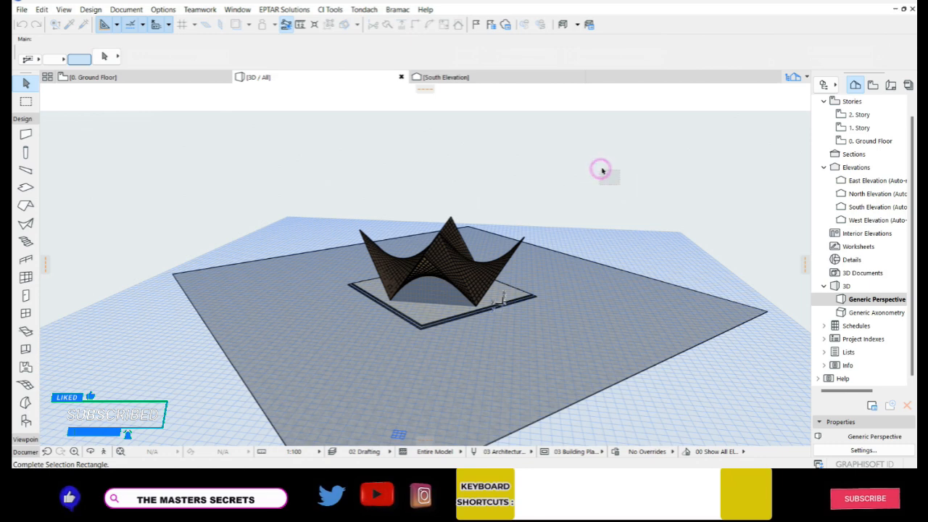
pyautogui.click(604, 171)
# Step: In 3D, examine the roof, curtain walls and stepped base on the ground slab from a low viewpoint
pyautogui.scroll(2, 606, 171)
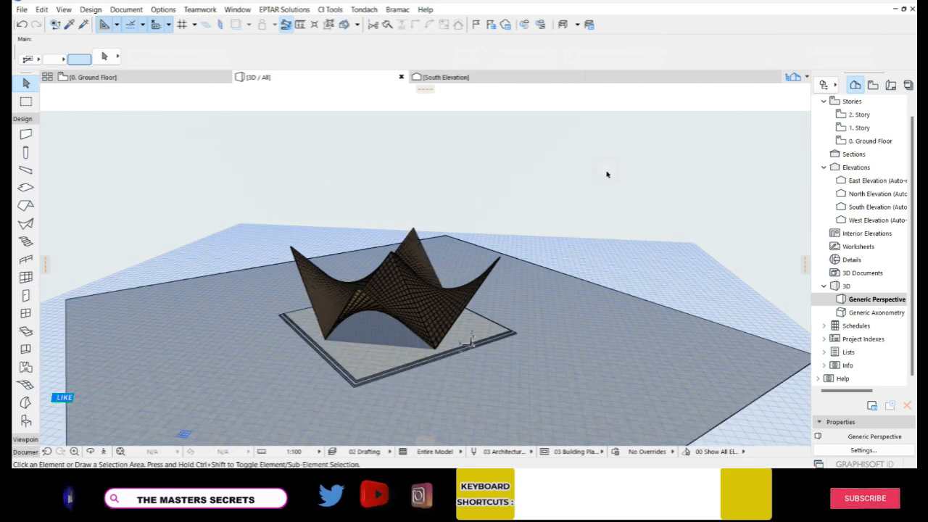
pyautogui.keyDown('shift'); pyautogui.moveTo(377, 310); pyautogui.dragTo(378, 310, button='middle'); pyautogui.keyUp('shift')
pyautogui.keyDown('shift'); pyautogui.moveTo(367, 344); pyautogui.dragTo(412, 338, button='middle'); pyautogui.keyUp('shift')
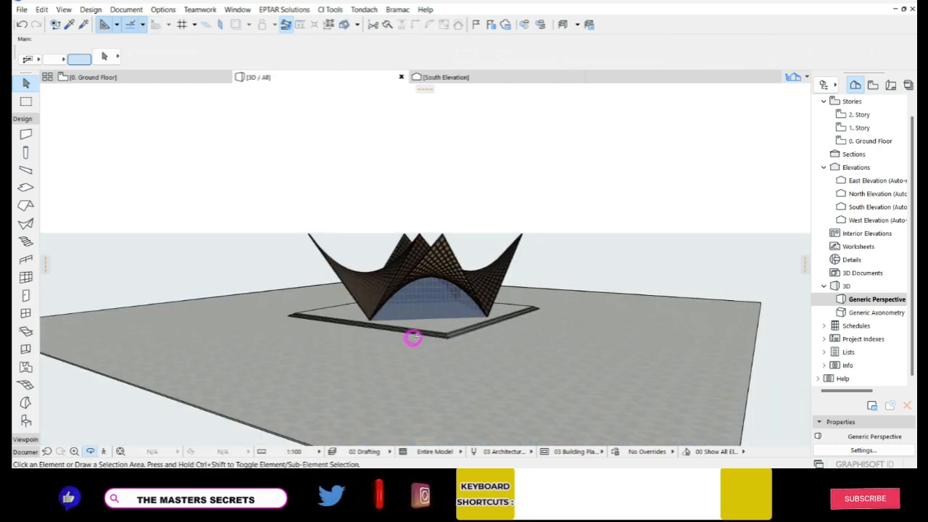
pyautogui.scroll(6, 450, 307)
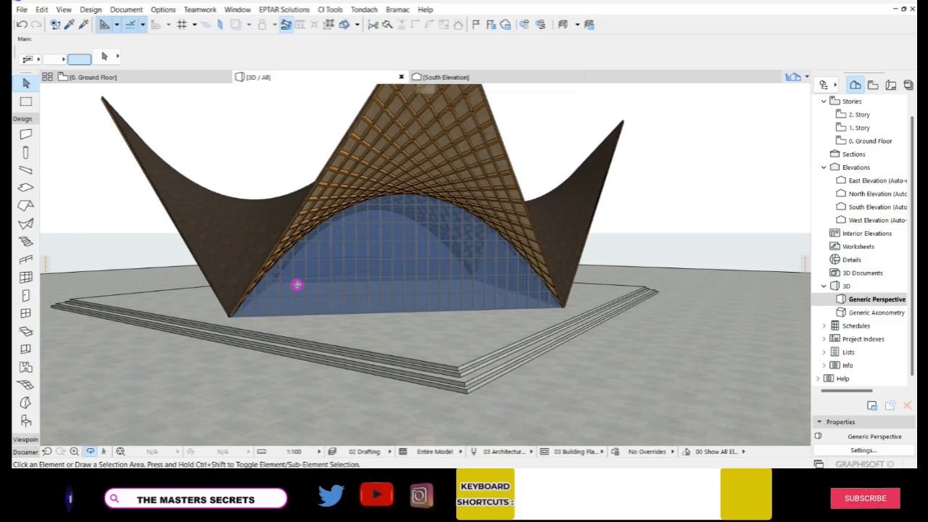